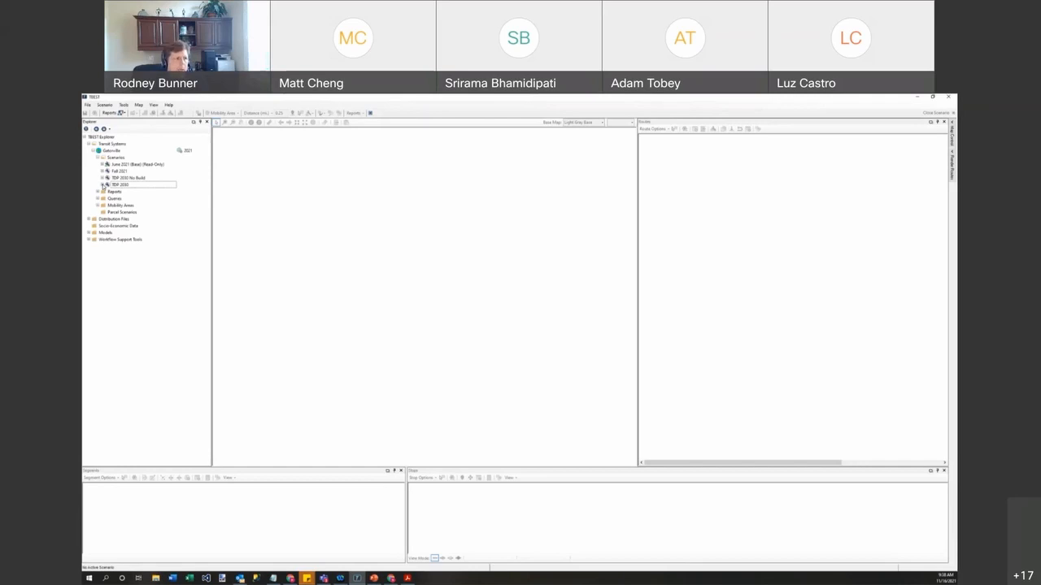
# Check the stop ridership status of the June 2021 (Base) scenario.
pyautogui.click(102, 164)
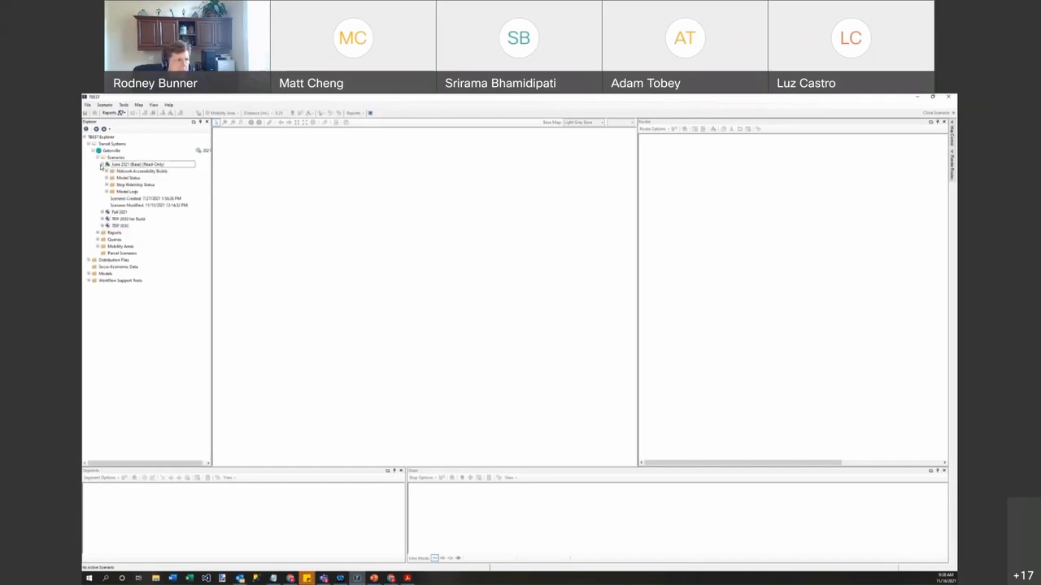
pyautogui.click(107, 185)
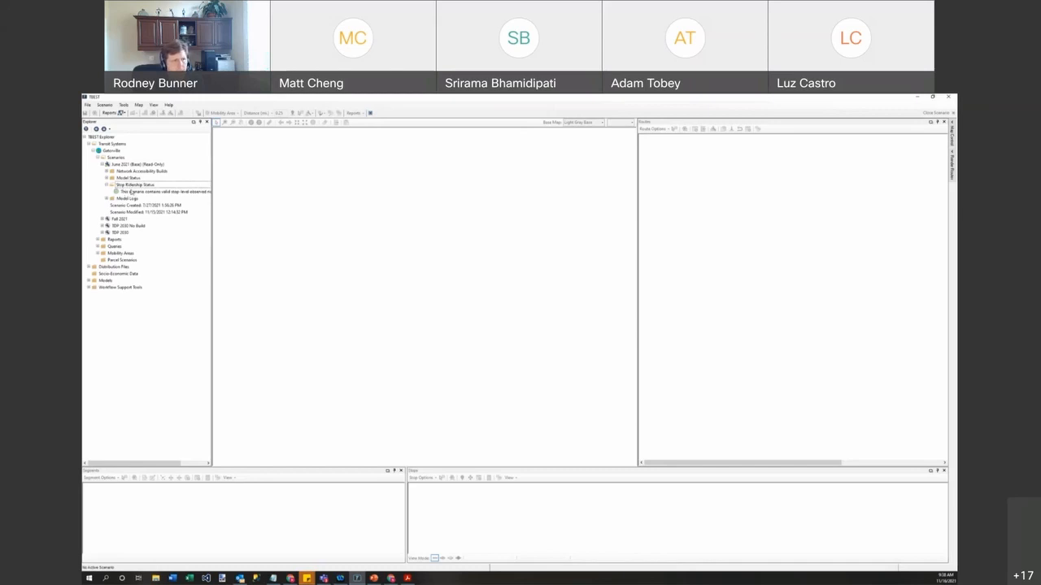
pyautogui.click(187, 192)
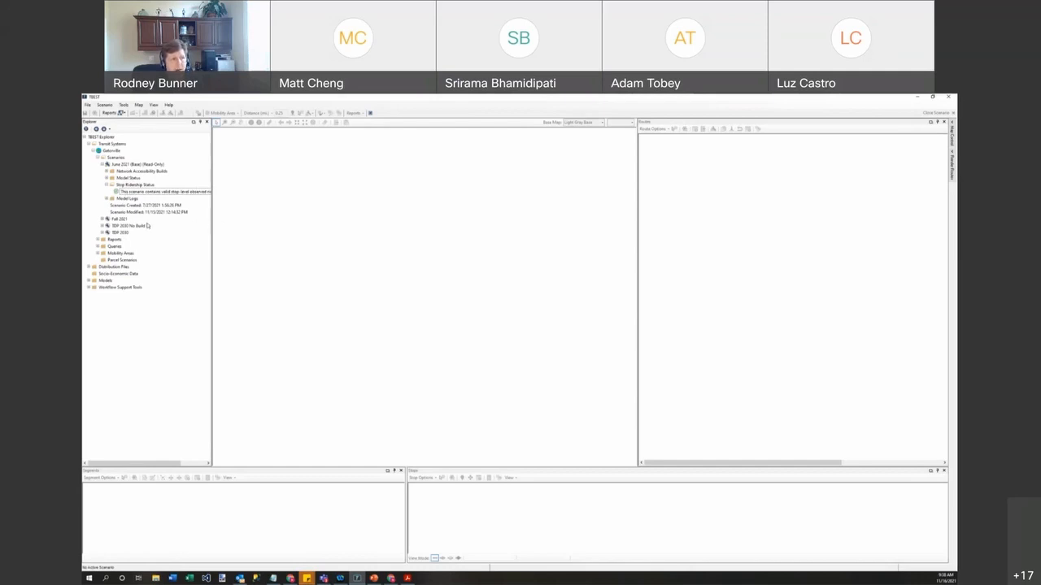
# Check the stop ridership status of the Fall 2021 and TDP 2030 No Build scenarios.
pyautogui.click(102, 218)
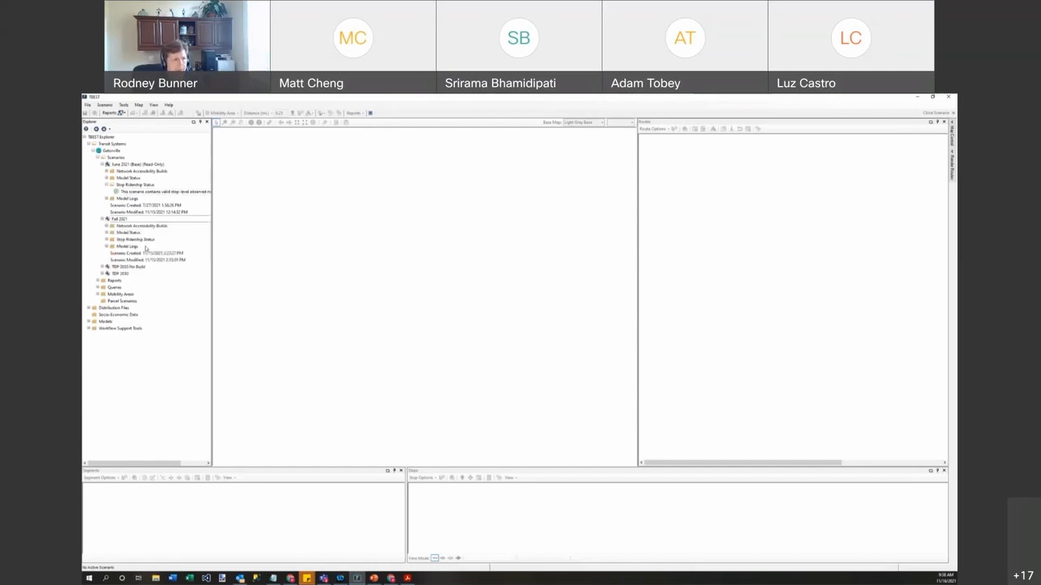
pyautogui.click(106, 240)
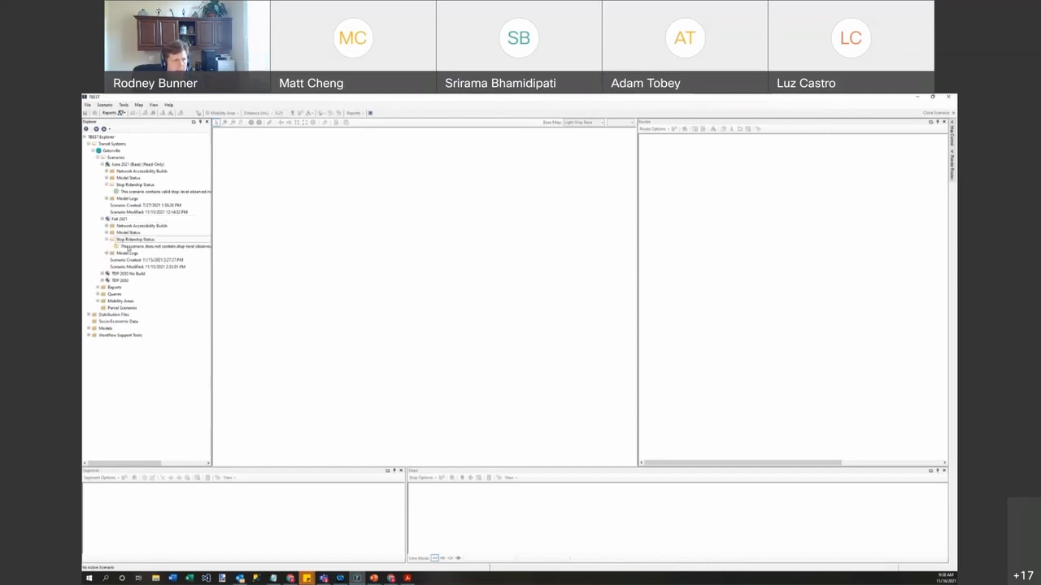
pyautogui.click(142, 250)
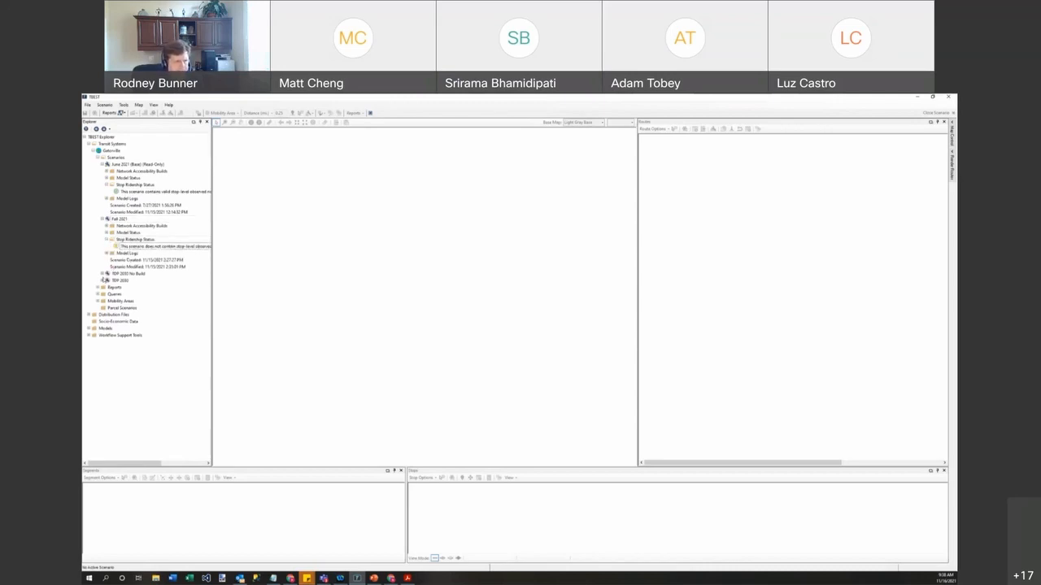
pyautogui.click(103, 274)
pyautogui.click(107, 295)
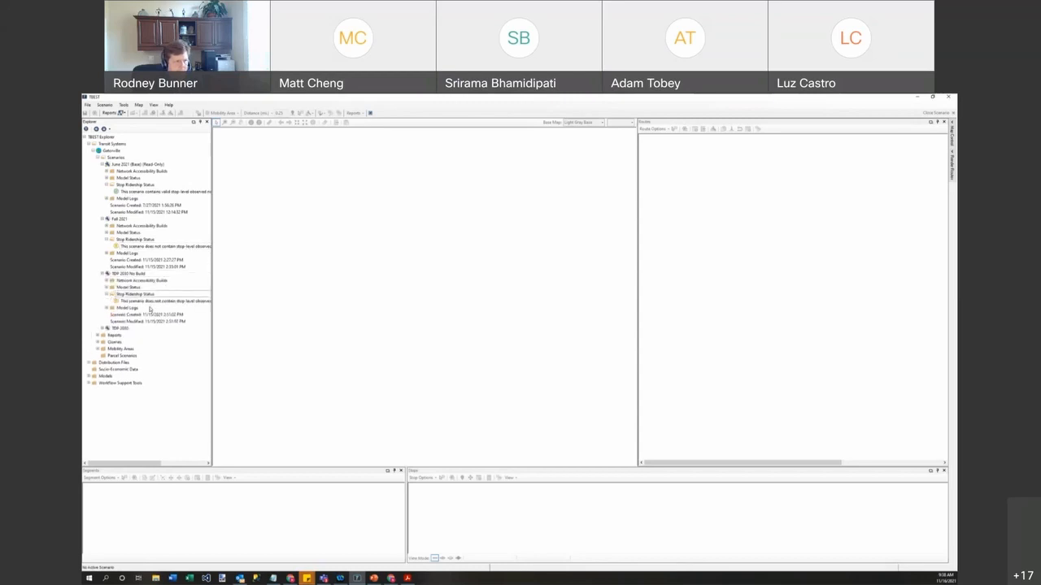
# Collapse the Fall 2021 and TDP 2030 No Build scenarios and the June 2021 stop ridership status in the explorer tree.
pyautogui.click(107, 240)
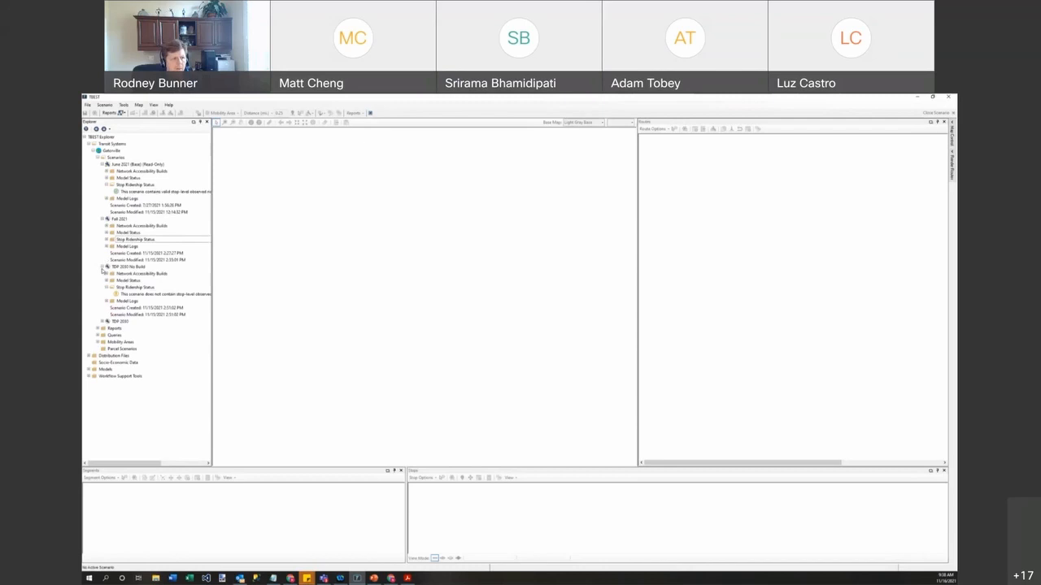
pyautogui.click(102, 267)
pyautogui.click(102, 220)
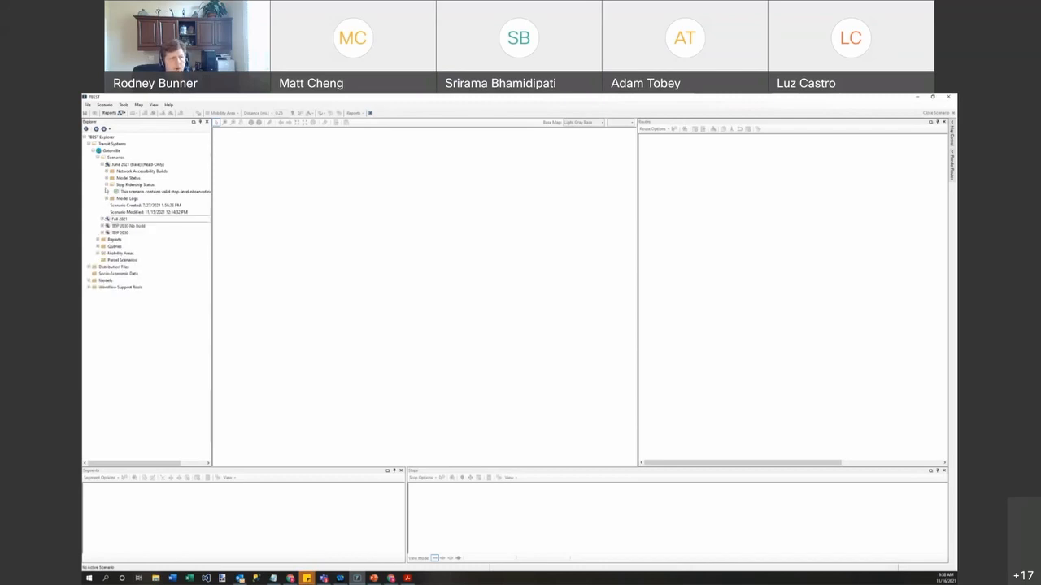
pyautogui.click(107, 184)
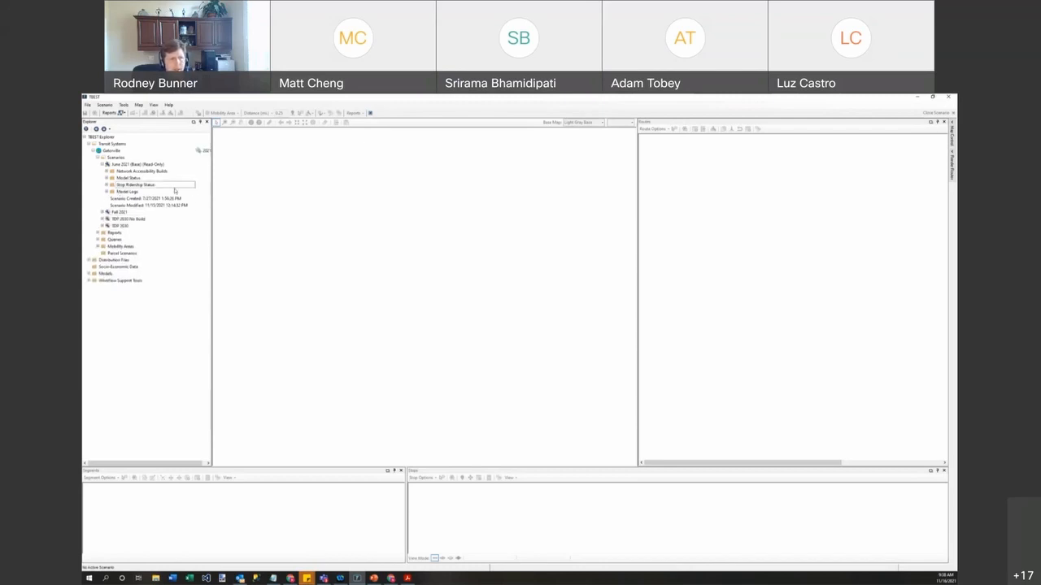
# Open the June 2021 (Base) scenario and display the available reports.
pyautogui.click(132, 165)
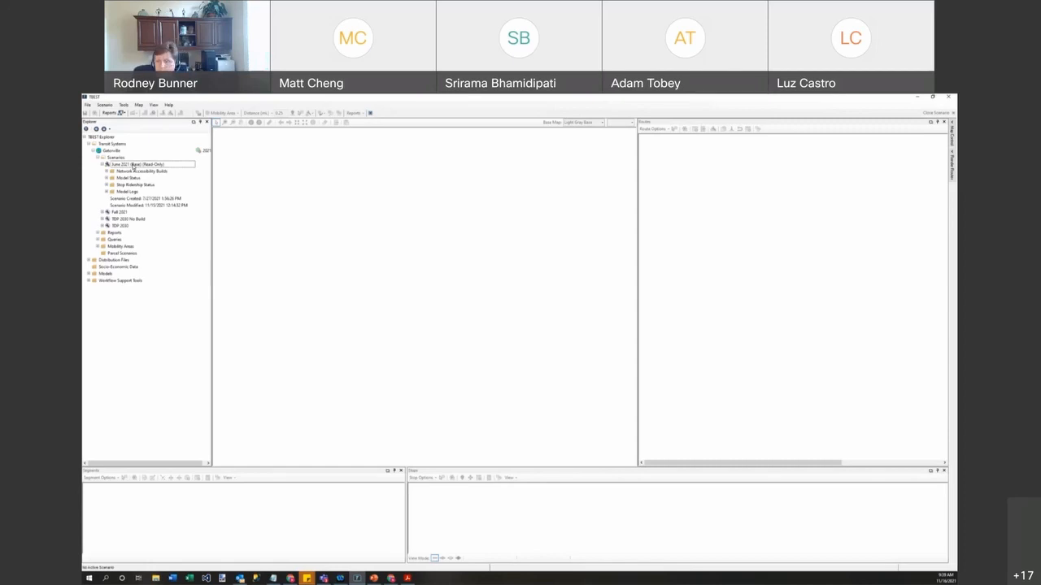
pyautogui.doubleClick(134, 165)
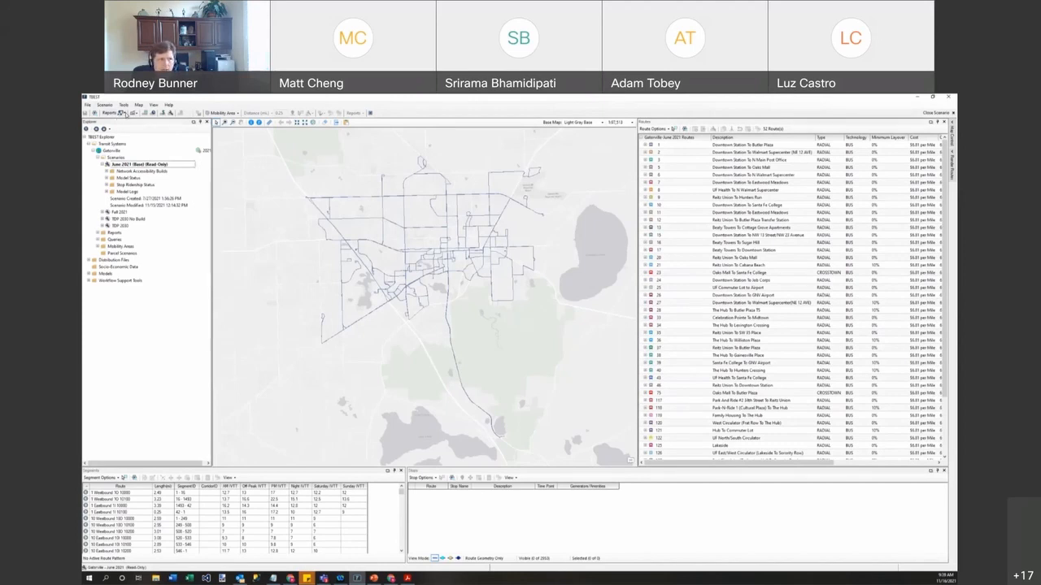
pyautogui.click(123, 114)
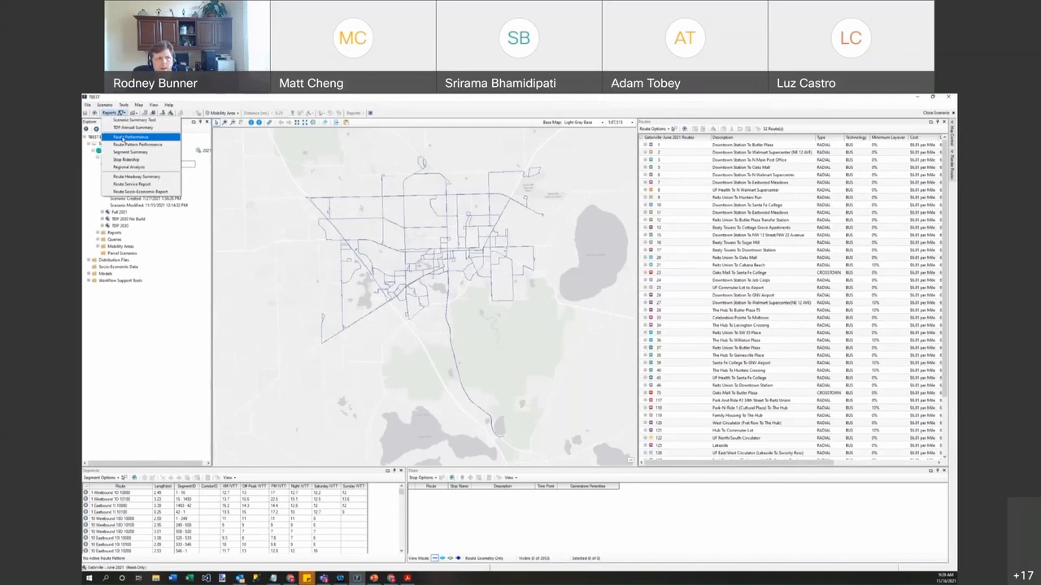
# Select routes 5 through 12 in the route list and open Route Performance Reporting for them.
pyautogui.click(673, 174)
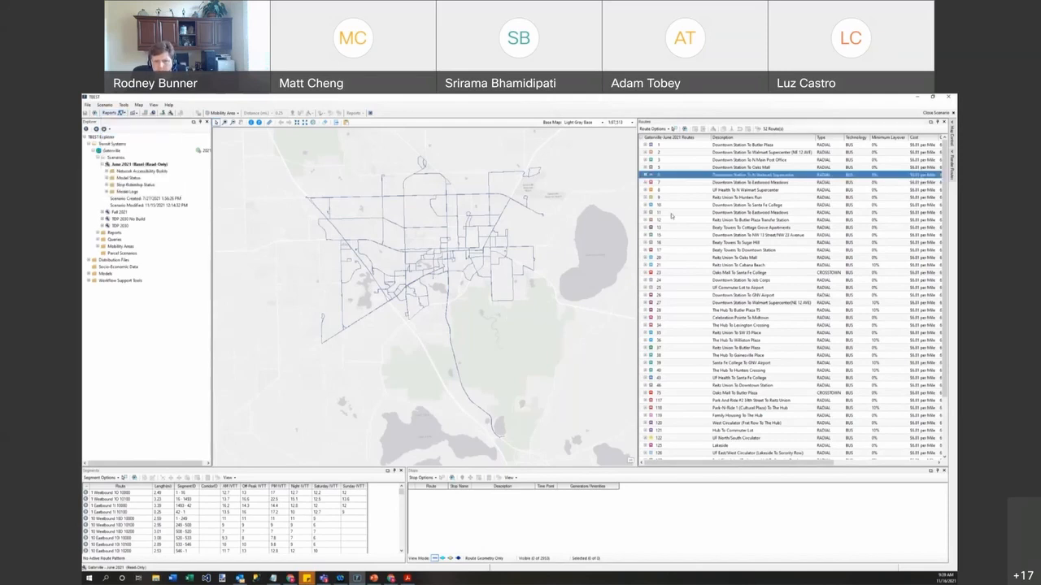
pyautogui.keyDown('shift'); pyautogui.click(665, 220); pyautogui.keyUp('shift')
pyautogui.rightClick(666, 220)
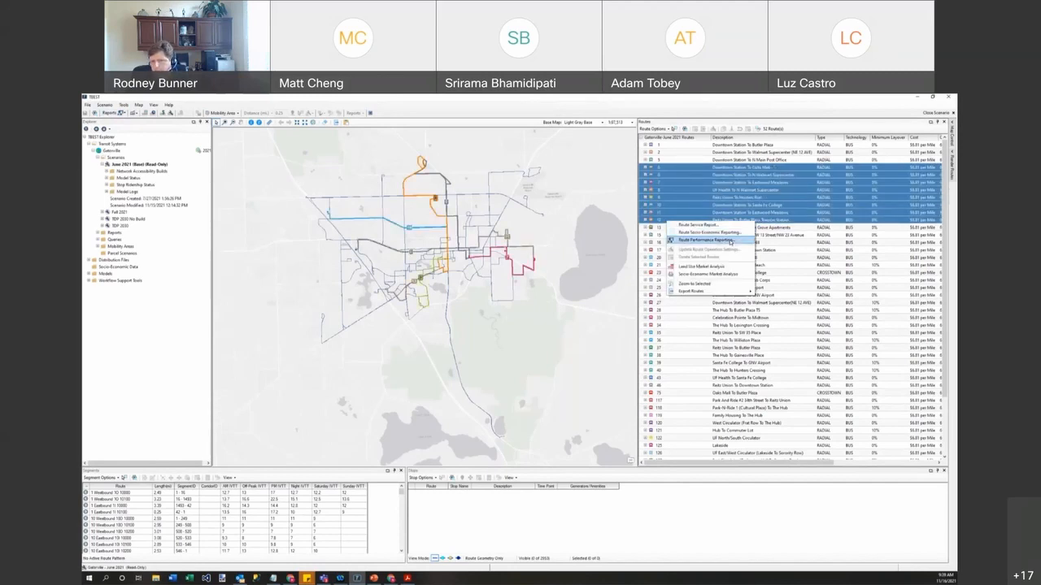
pyautogui.click(728, 241)
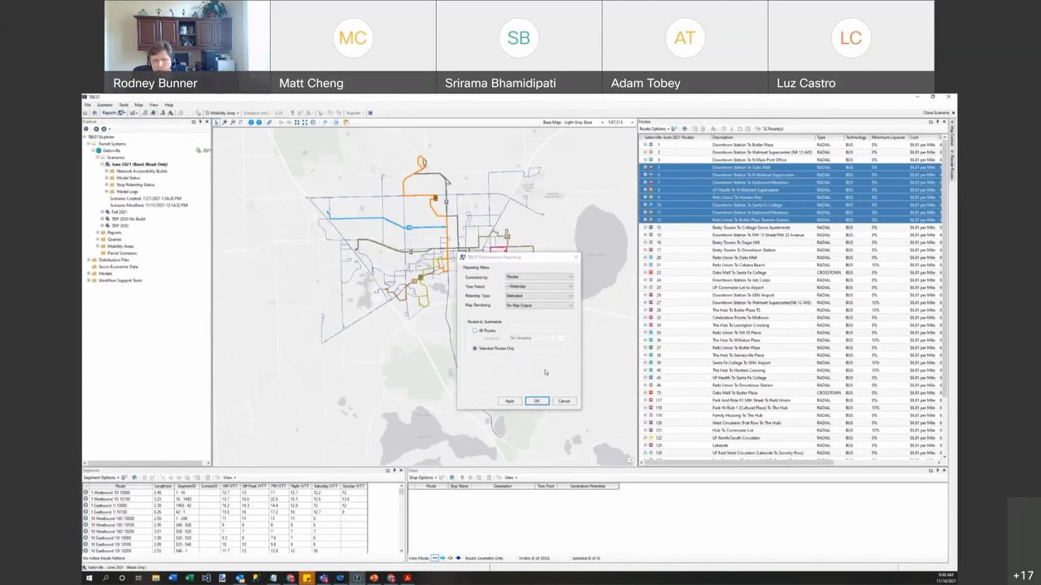
# Set the performance report to cover all routes with Observed ridership and Segment Bandwidth - Boardings map rendering.
pyautogui.click(488, 331)
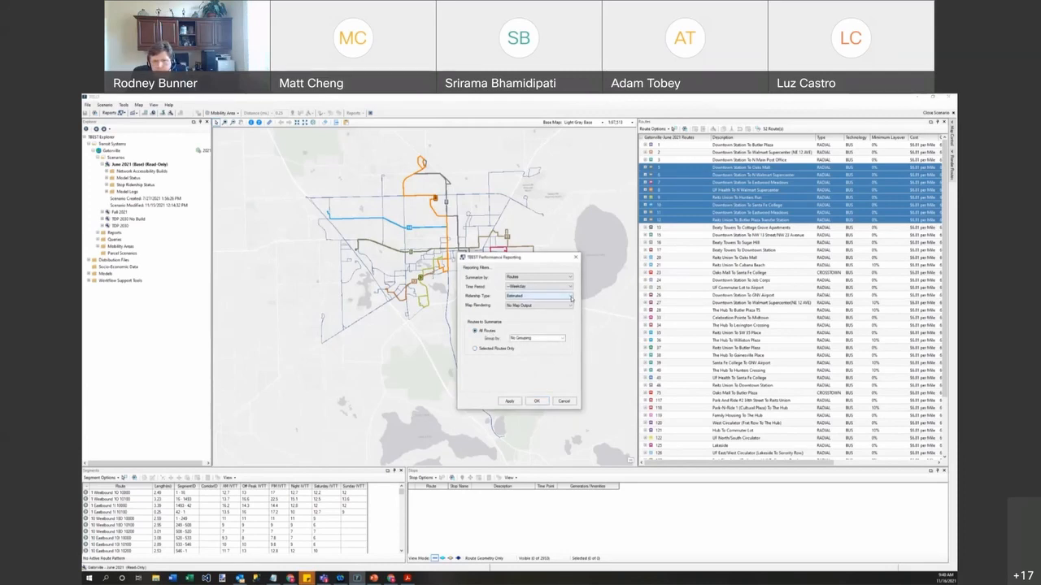
pyautogui.click(571, 297)
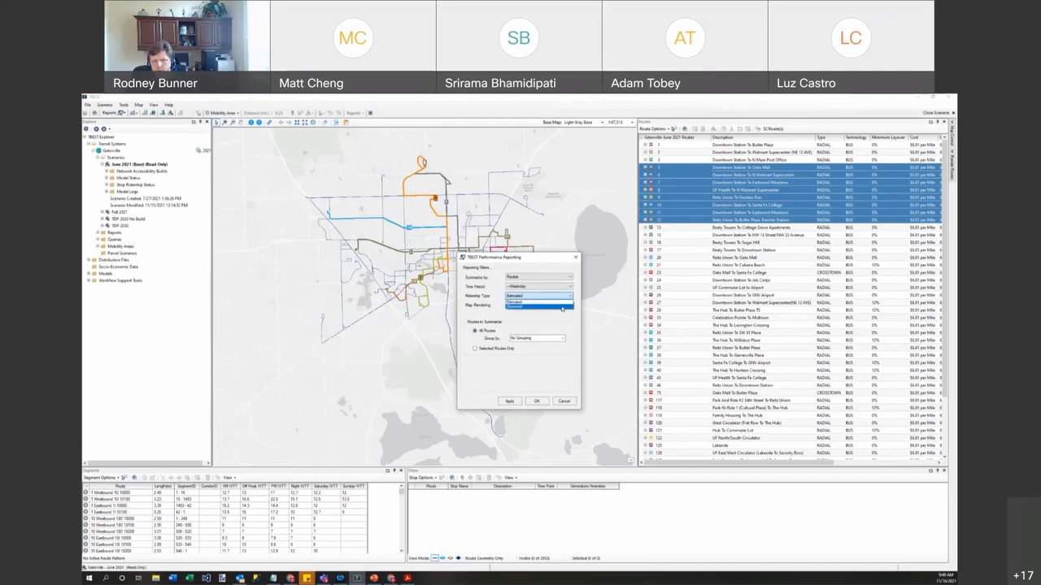
pyautogui.click(561, 307)
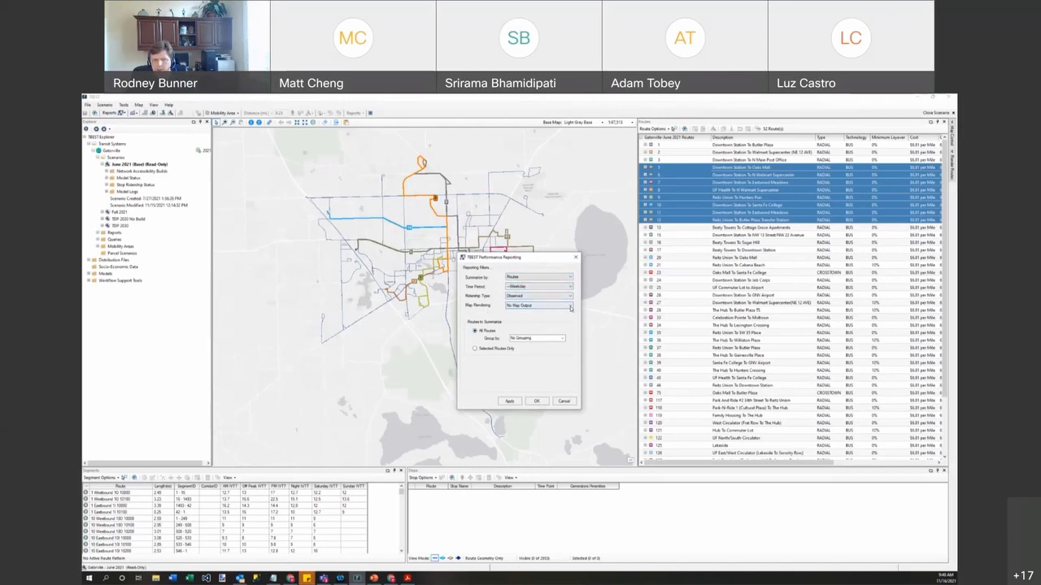
pyautogui.click(570, 307)
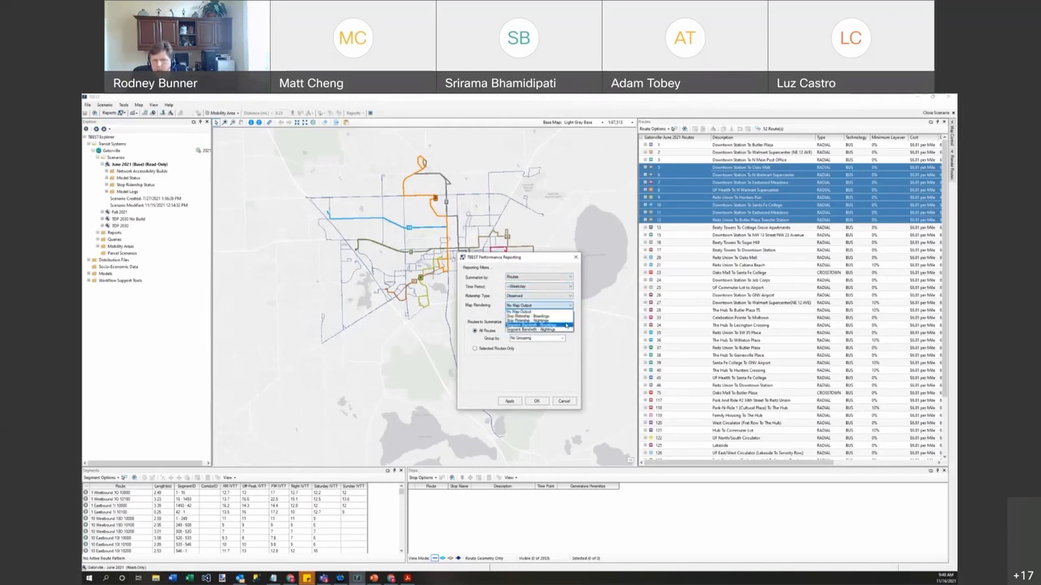
pyautogui.click(566, 325)
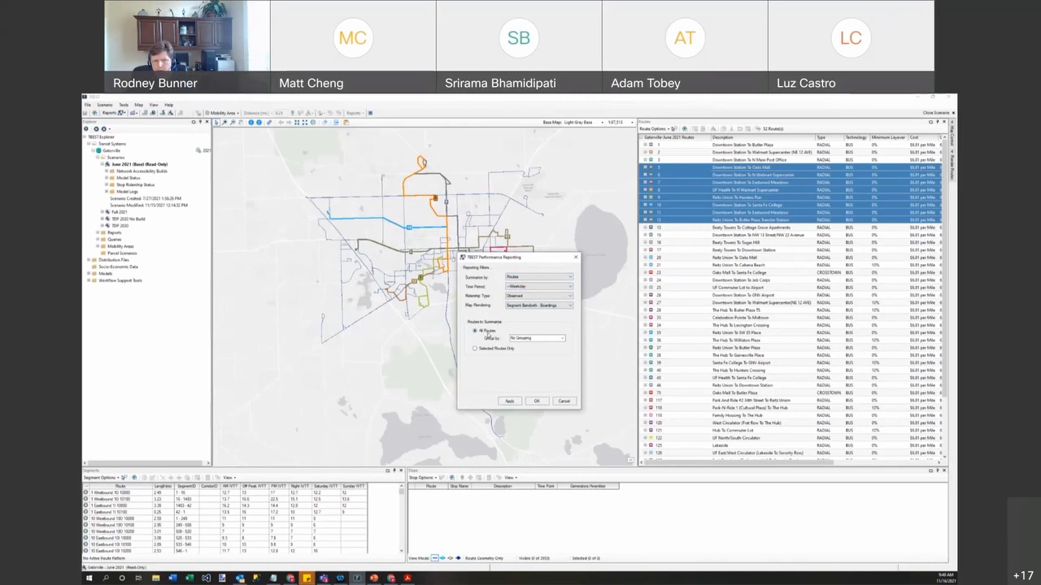
# Group the routes by Route Name and generate the performance report, keeping the reporting dialog open.
pyautogui.click(562, 338)
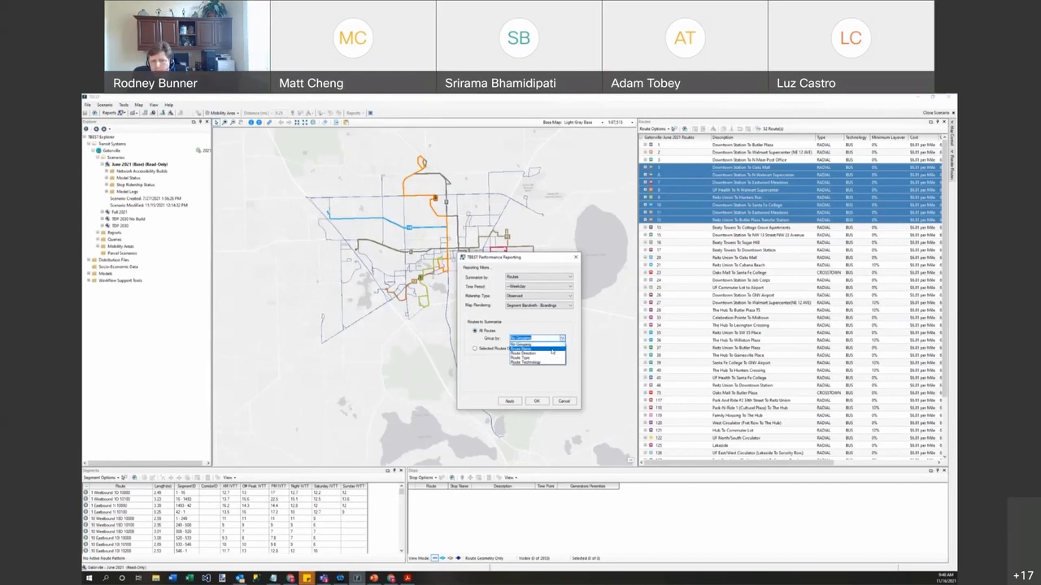
pyautogui.click(553, 352)
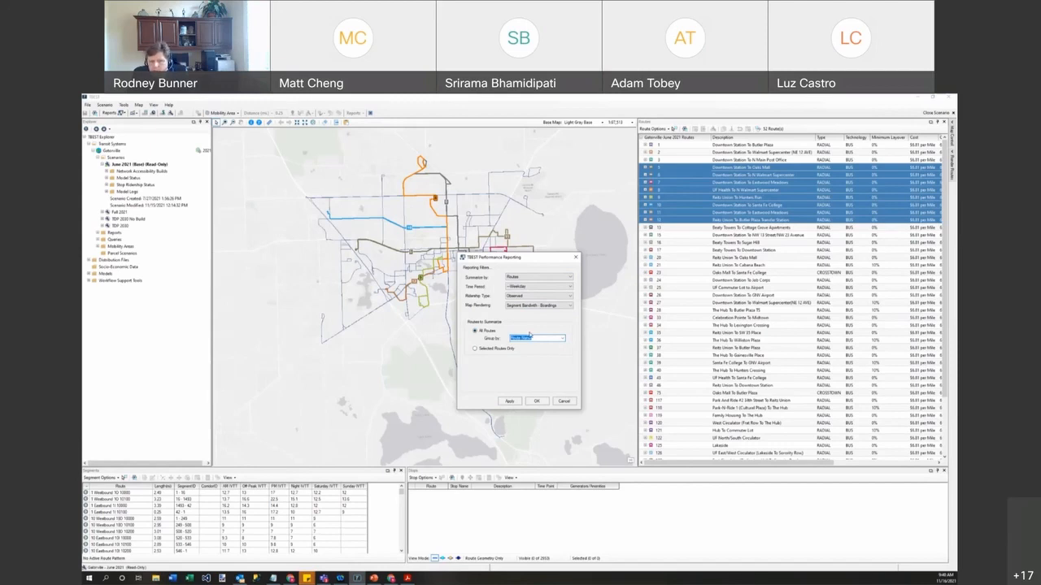
pyautogui.click(536, 338)
pyautogui.click(509, 402)
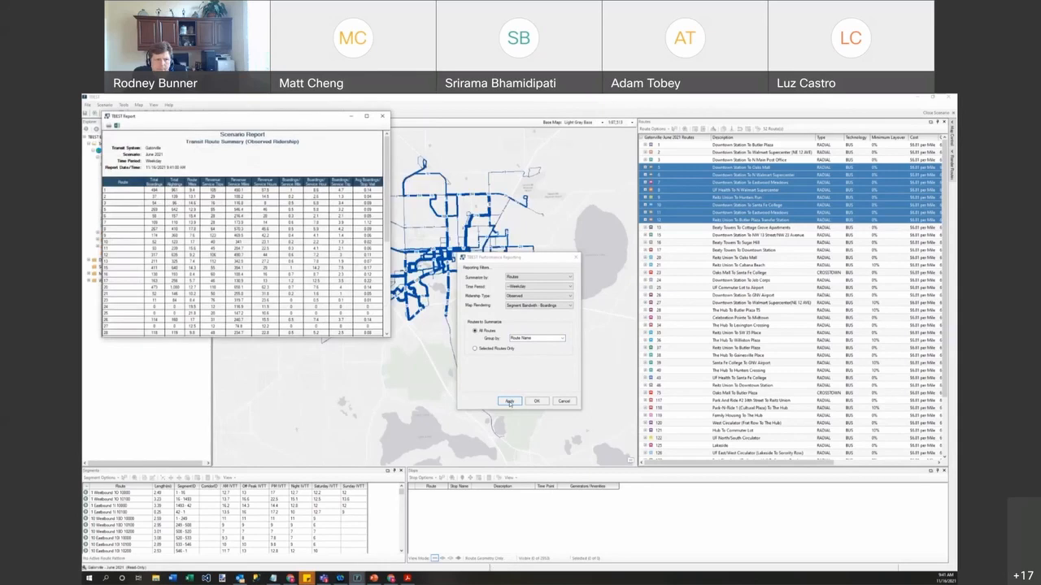
# Move the reporting dialog and report window clear of the map and make the report window taller.
pyautogui.moveTo(527, 259); pyautogui.dragTo(855, 282)
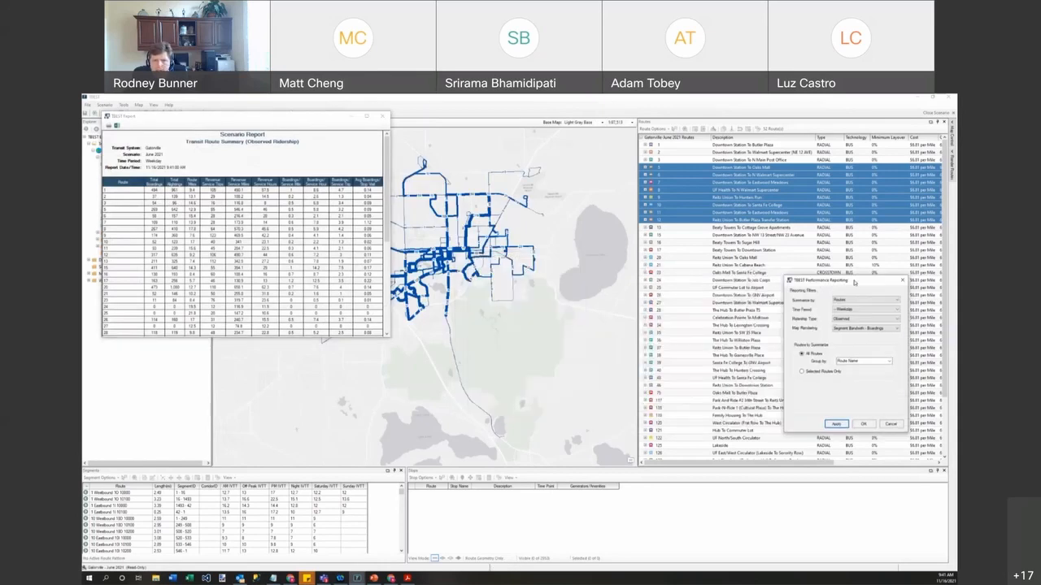
pyautogui.moveTo(225, 119); pyautogui.dragTo(744, 143)
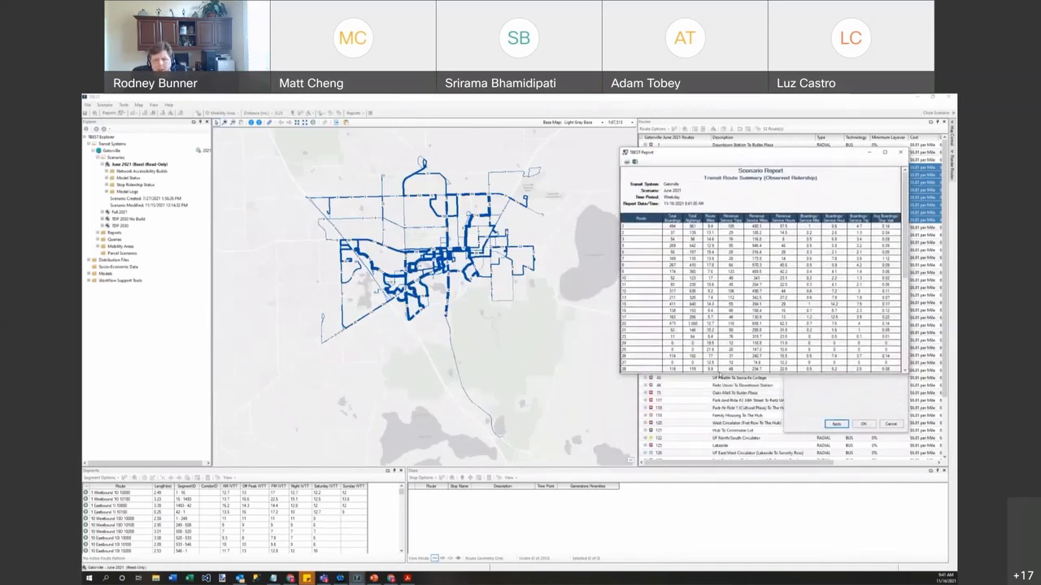
pyautogui.moveTo(720, 375); pyautogui.dragTo(729, 529)
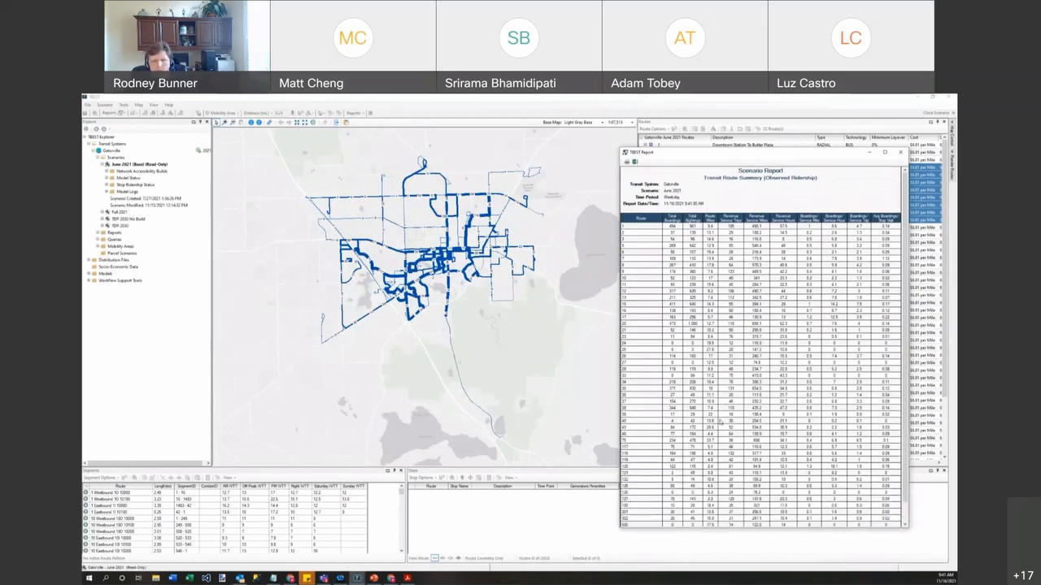
# Review the observed ridership figures for each route and the report totals, keeping the report beside the map.
pyautogui.scroll(-2, 726, 329)
pyautogui.scroll(2, 724, 334)
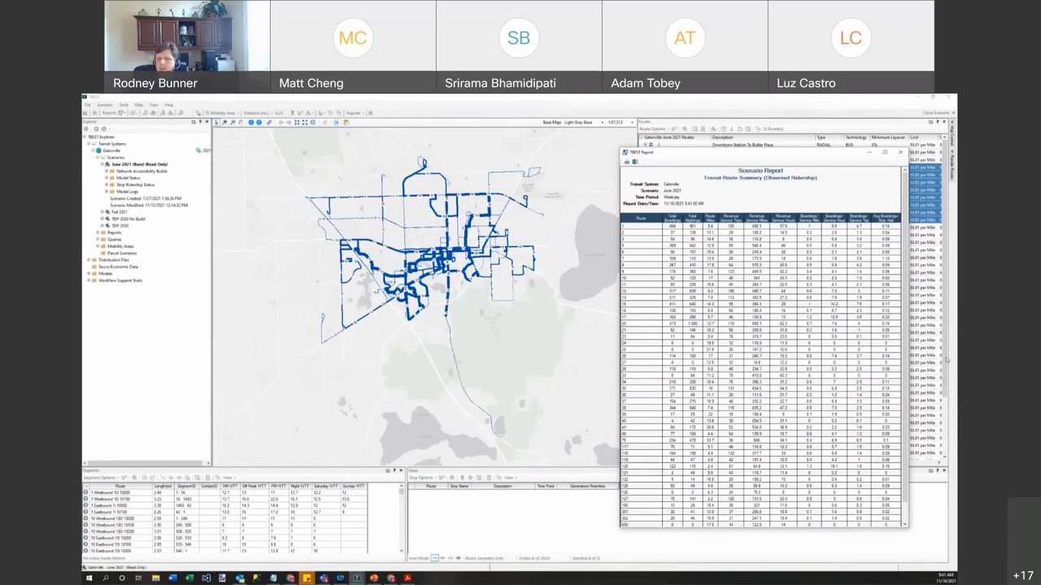
pyautogui.scroll(-2, 903, 358)
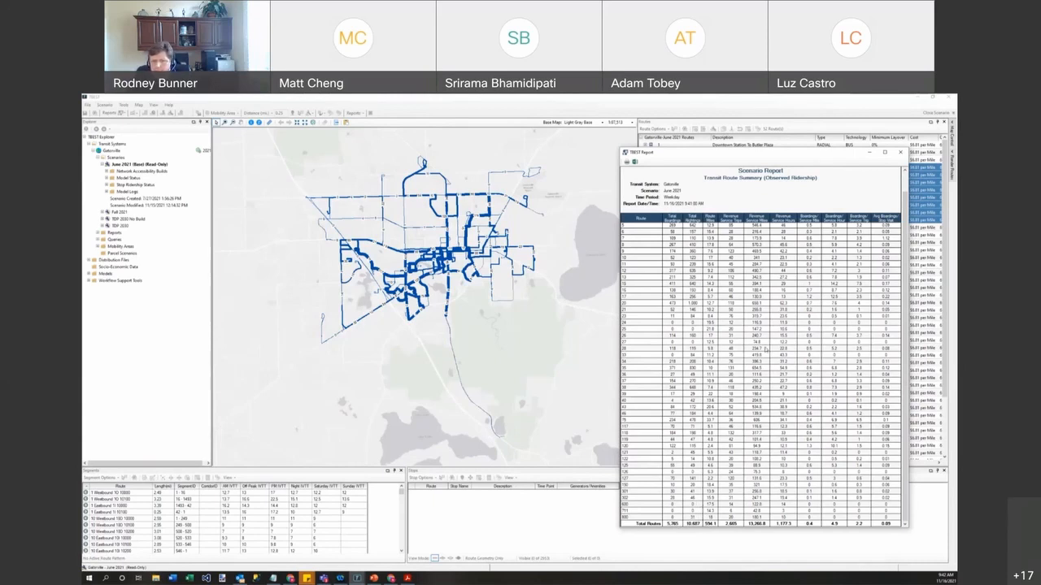
pyautogui.scroll(1, 726, 354)
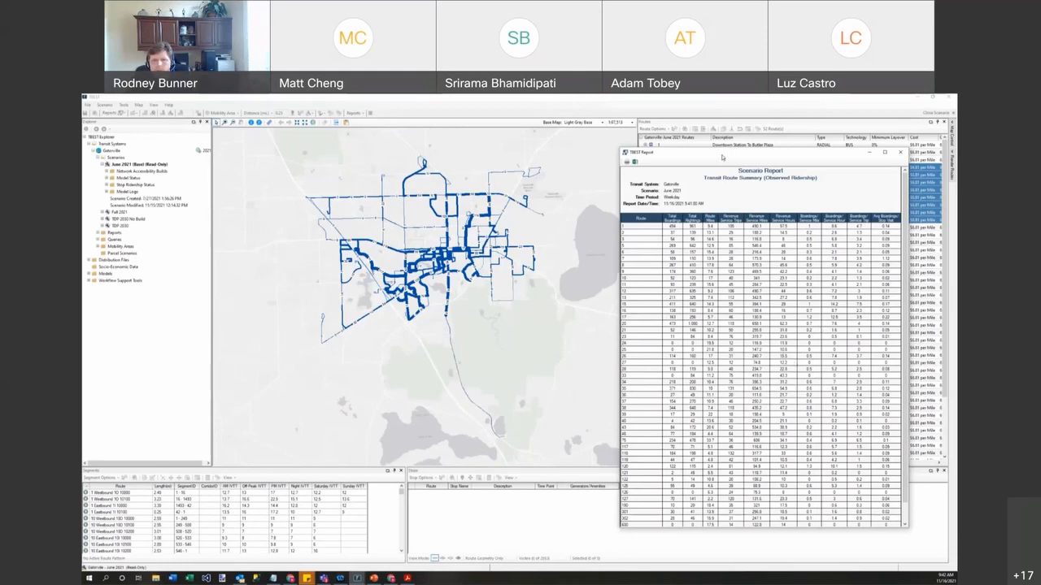
pyautogui.moveTo(722, 155); pyautogui.dragTo(741, 122)
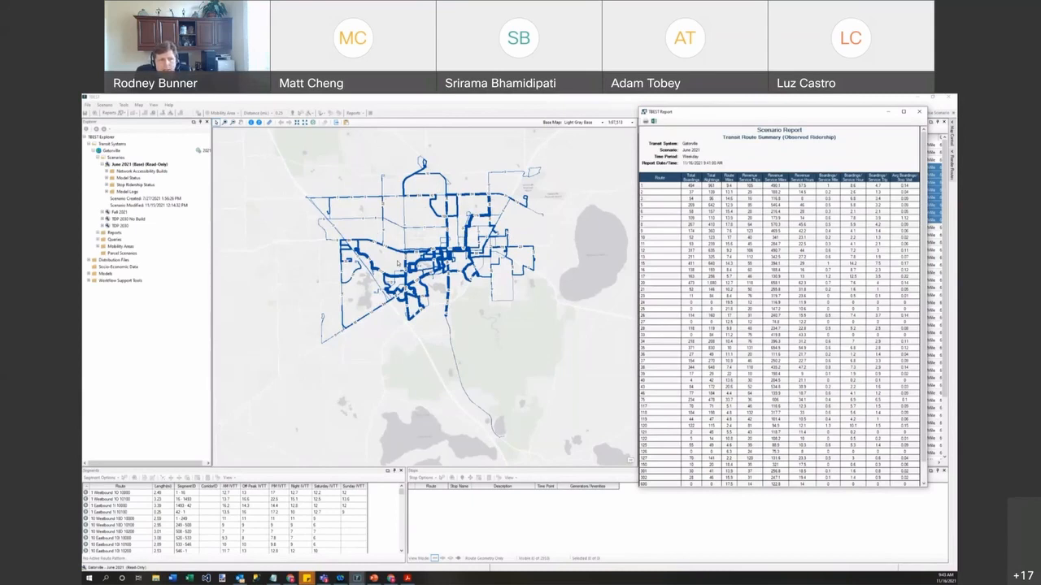
# Start exporting the bandwidth map data and choose File Geodatabase (*.gdb) as the output format.
pyautogui.click(365, 132)
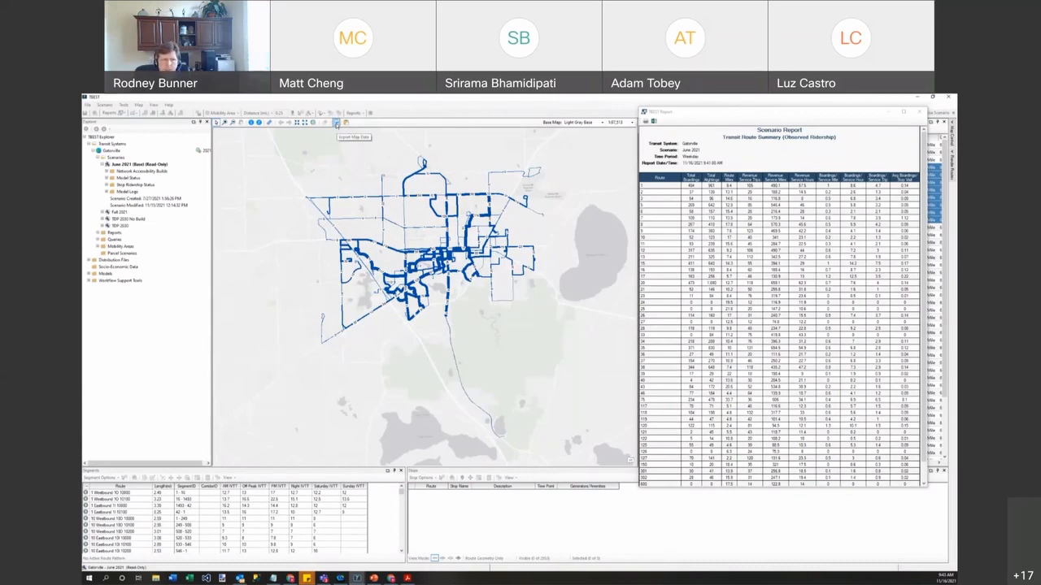
pyautogui.click(337, 124)
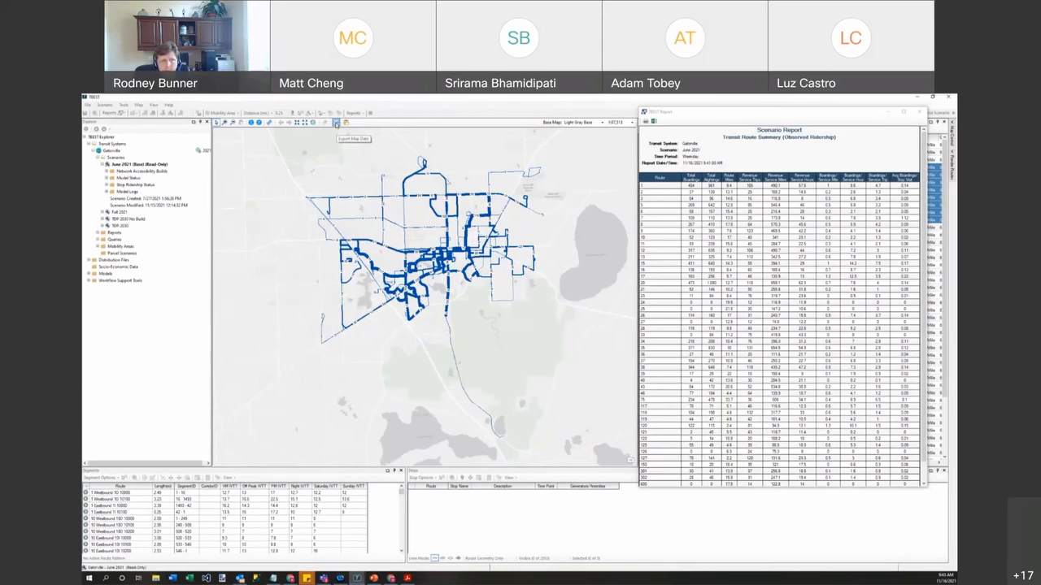
pyautogui.click(336, 123)
pyautogui.moveTo(236, 101); pyautogui.dragTo(461, 193)
pyautogui.click(390, 372)
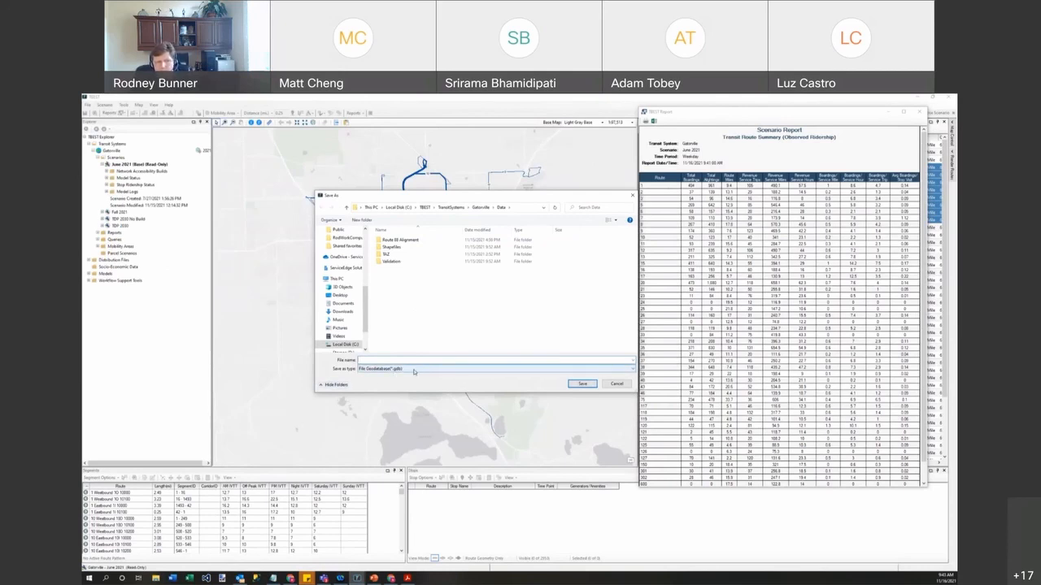
pyautogui.click(413, 370)
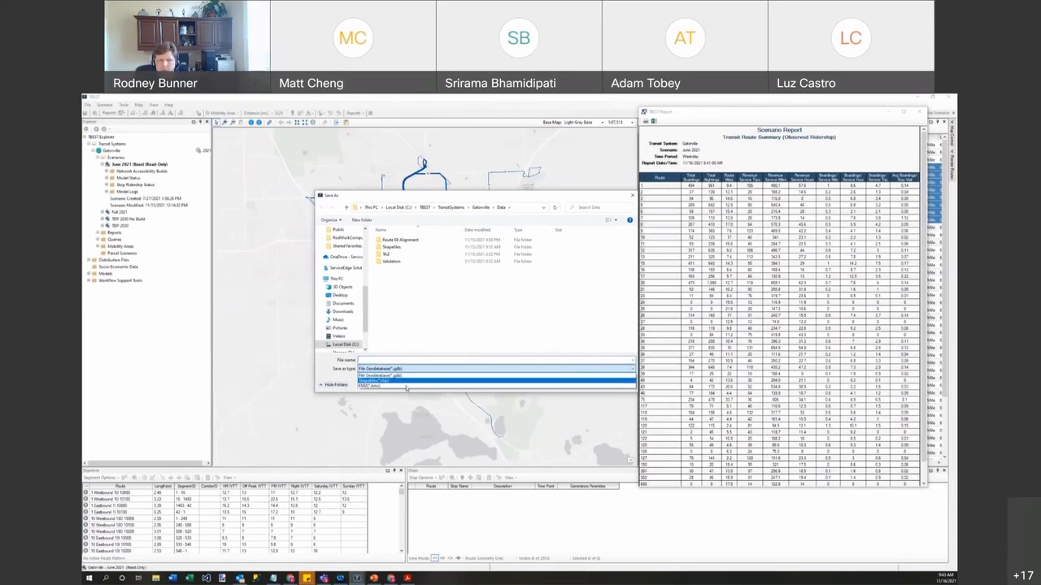
pyautogui.click(398, 376)
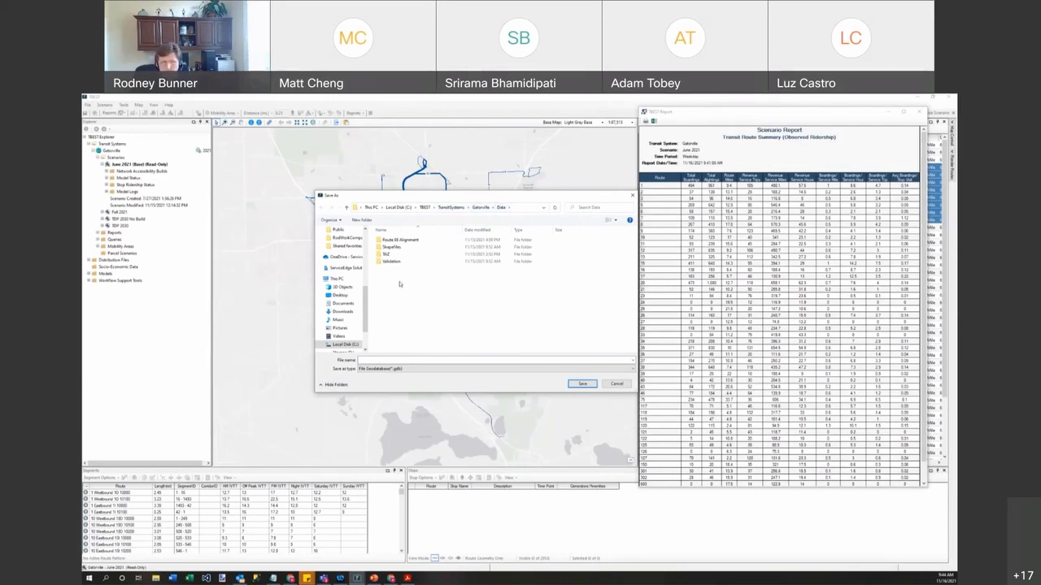
# Create a folder named DataExports inside the Gatorville Data folder and open it as the export location.
pyautogui.hotkey('ctrl', 'shift', 'n')
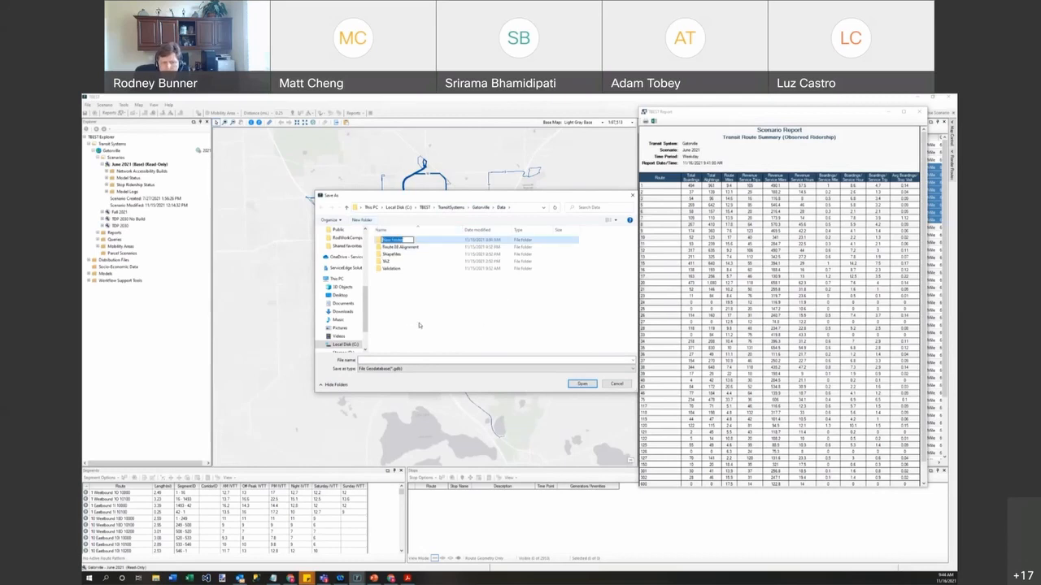
pyautogui.write('DataExports')
pyautogui.click(415, 321)
pyautogui.doubleClick(397, 242)
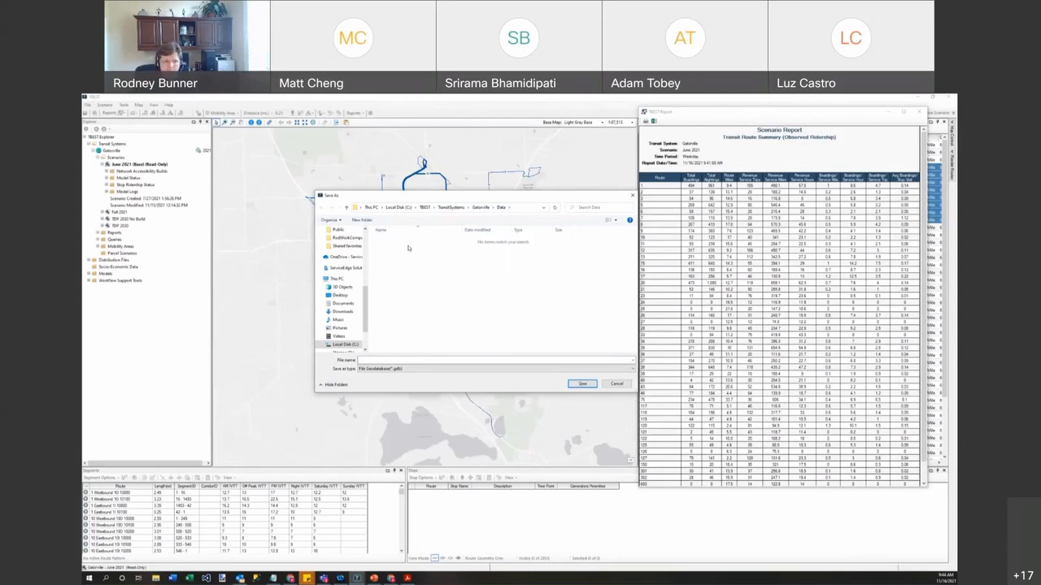
# Export the map data as June2021_Ridership and accept opening the exported data in ArcMap.
pyautogui.click(387, 358)
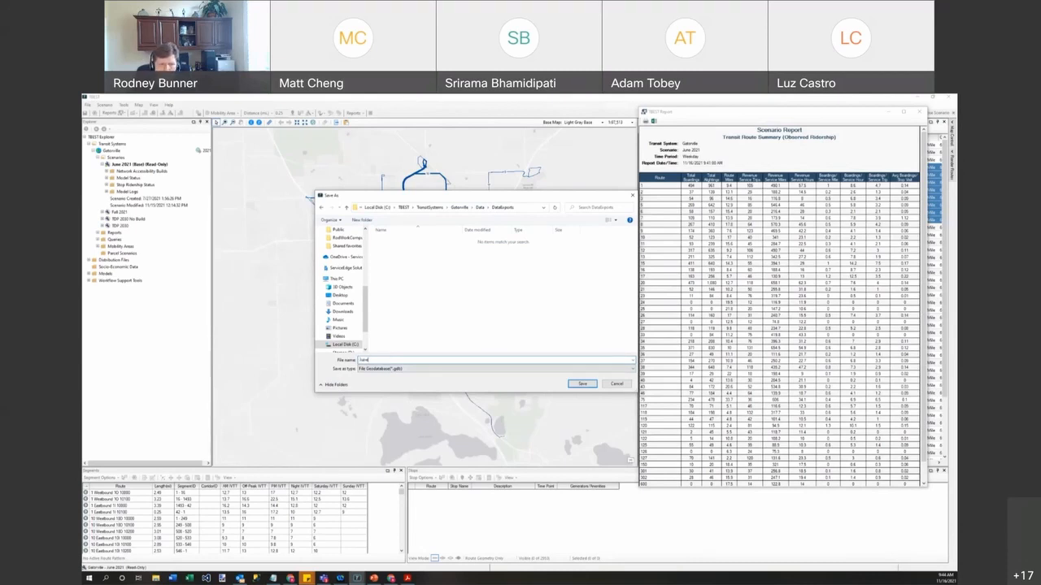
pyautogui.write('R')
pyautogui.write('ide')
pyautogui.write('ide')
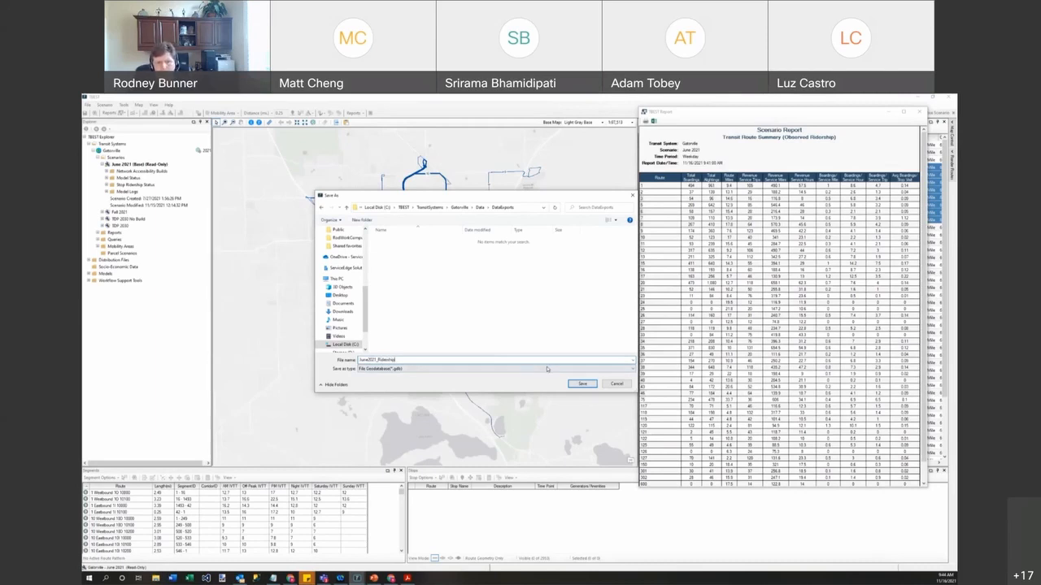
pyautogui.click(585, 385)
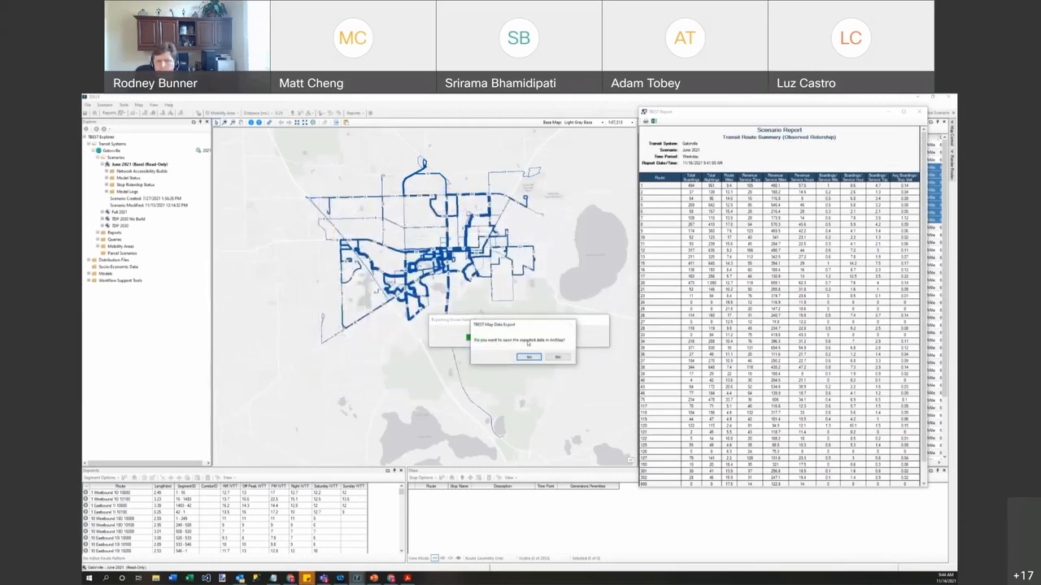
pyautogui.click(530, 358)
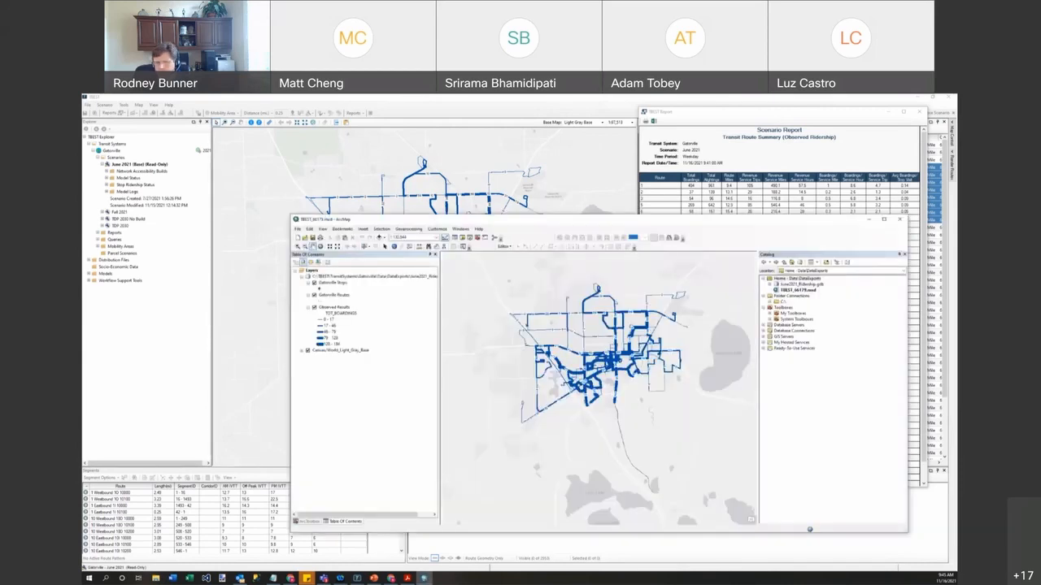
# Move the ArcMap window up, open the Observed Results attribute table and look through its columns to the total boardings and alightings.
pyautogui.moveTo(551, 225); pyautogui.dragTo(440, 152)
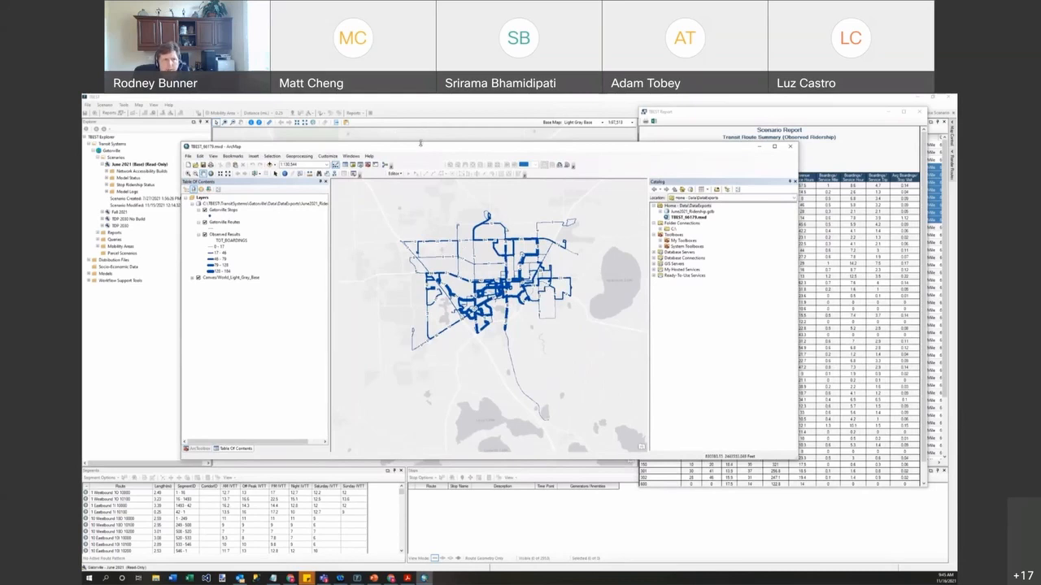
pyautogui.click(225, 235)
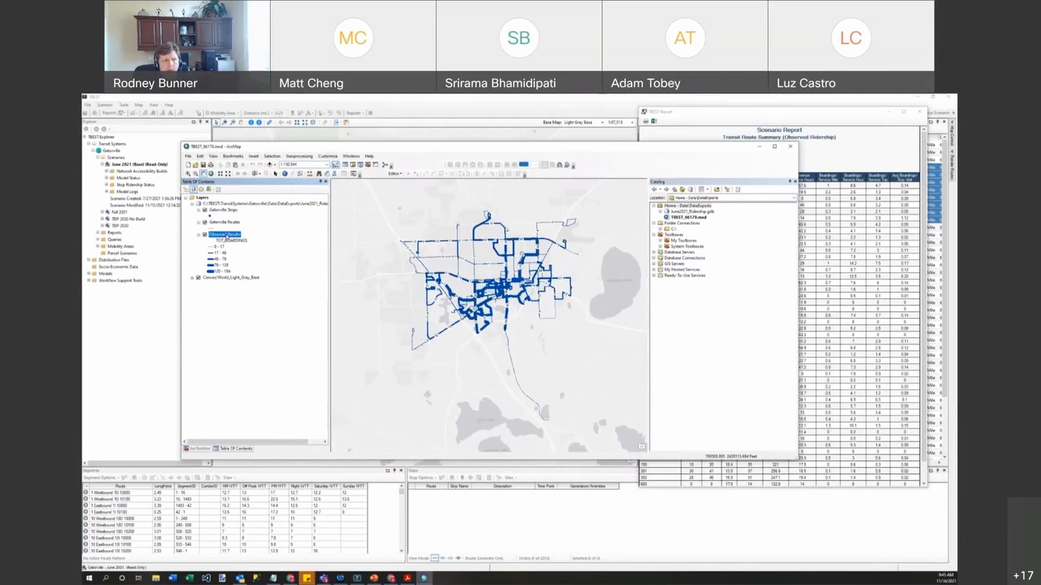
pyautogui.rightClick(225, 236)
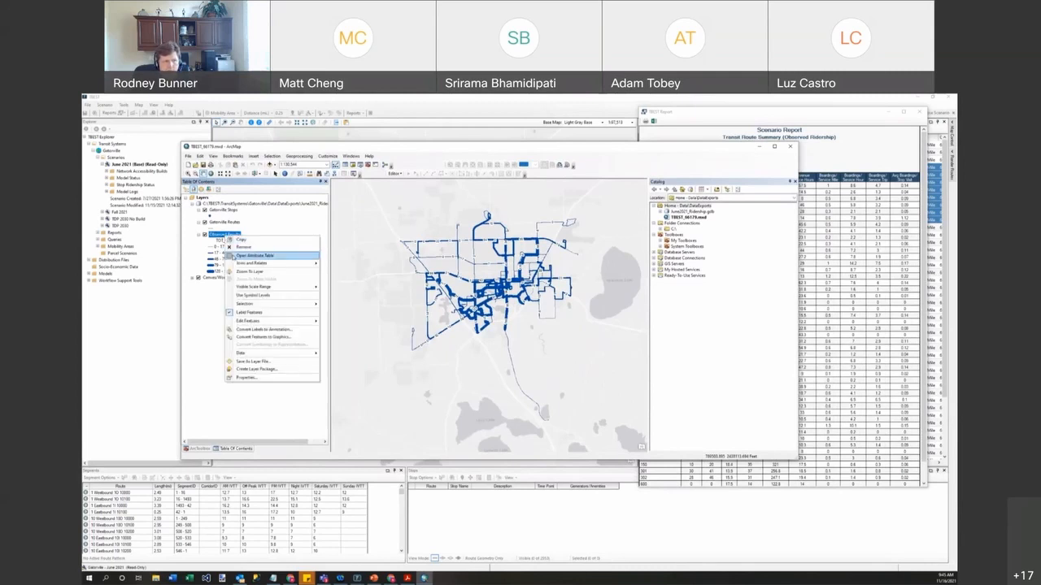
pyautogui.click(244, 257)
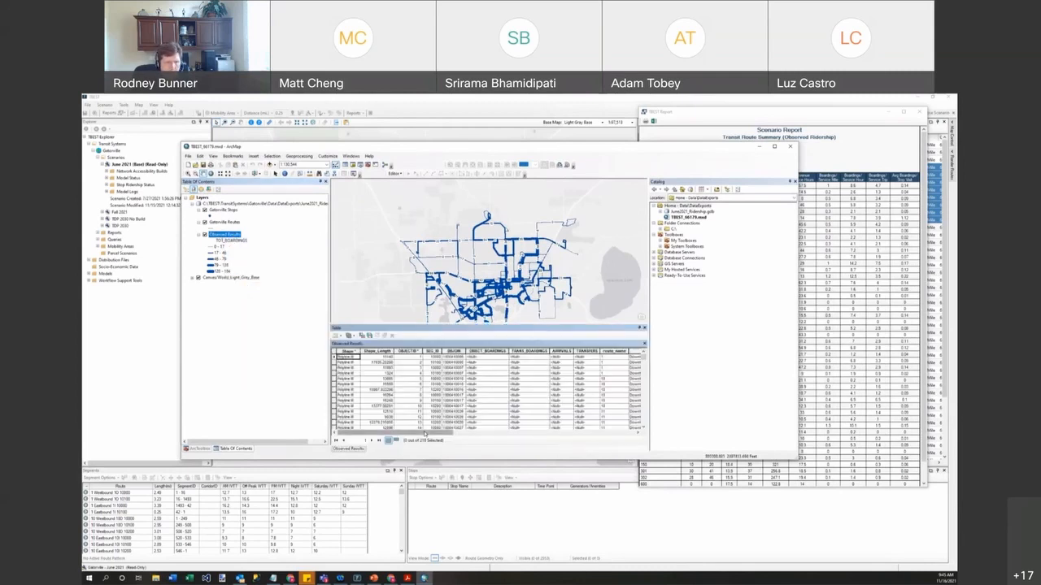
pyautogui.moveTo(423, 433); pyautogui.dragTo(612, 433)
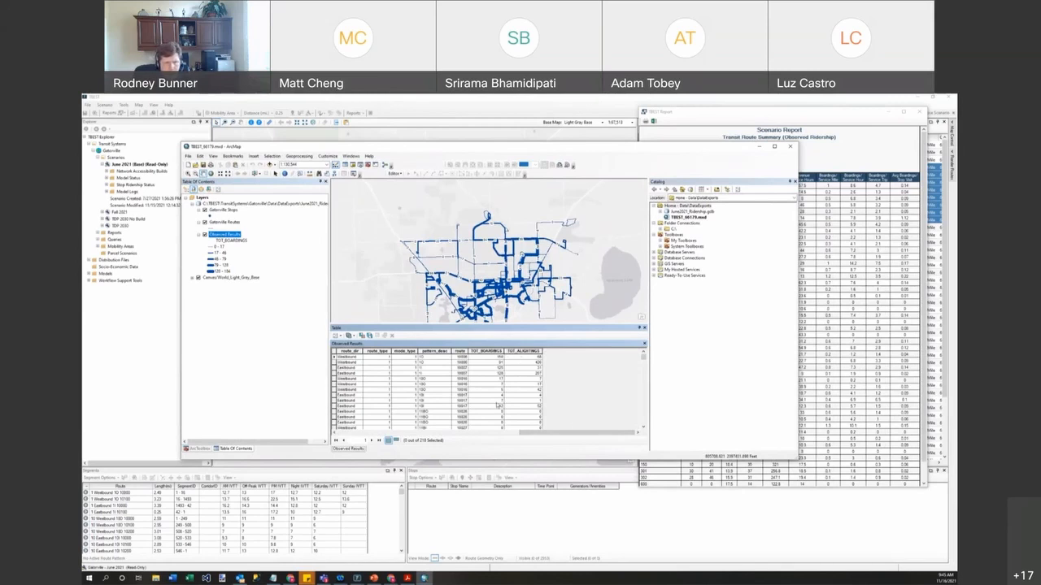
pyautogui.moveTo(575, 433); pyautogui.dragTo(392, 433)
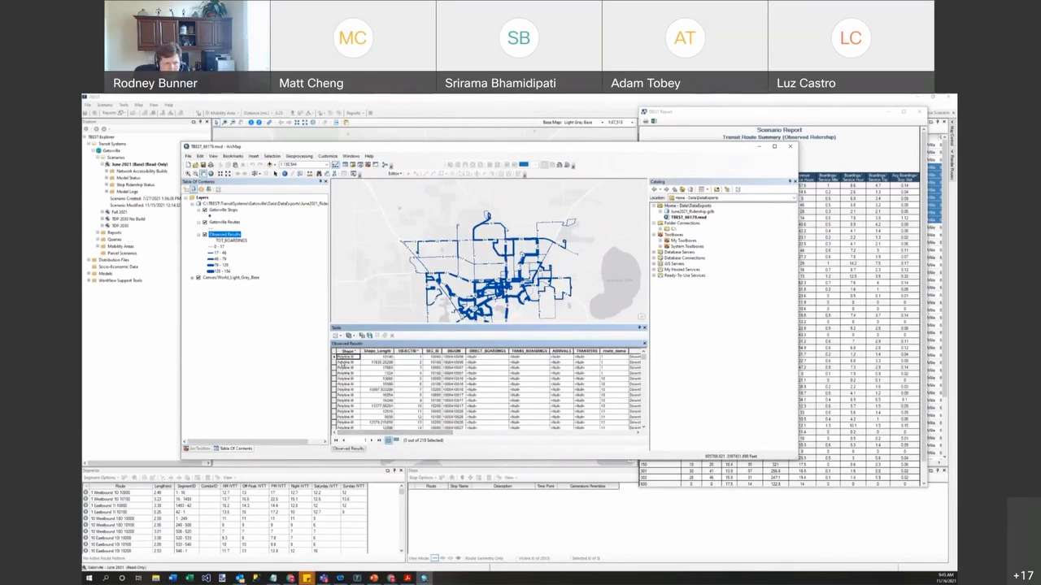
# Select individual route records in the Observed Results table to locate them on the map and check their total boardings and alightings.
pyautogui.click(334, 357)
pyautogui.click(334, 362)
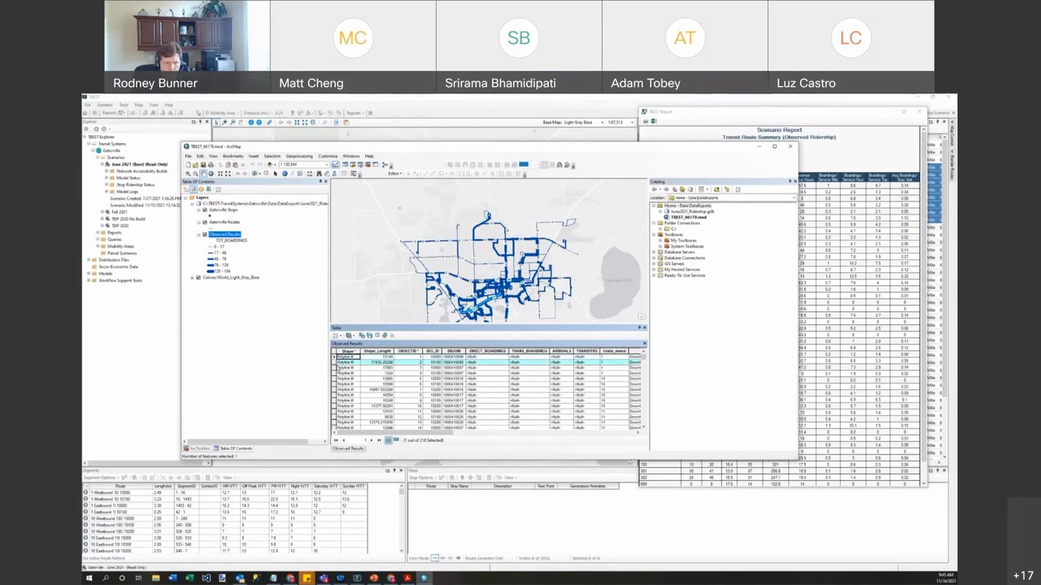
pyautogui.click(336, 368)
pyautogui.click(335, 374)
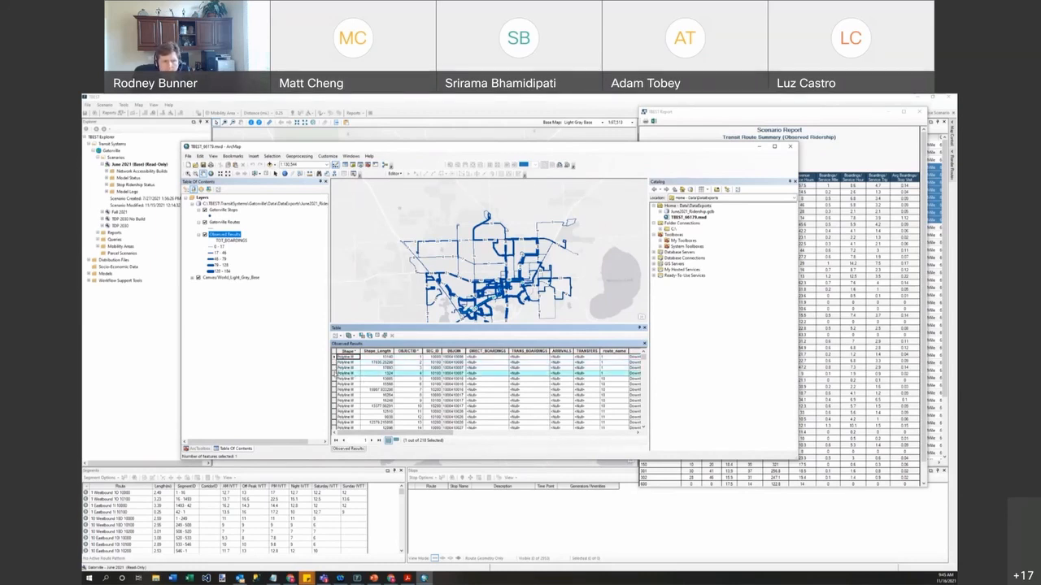
pyautogui.moveTo(430, 435); pyautogui.dragTo(626, 433)
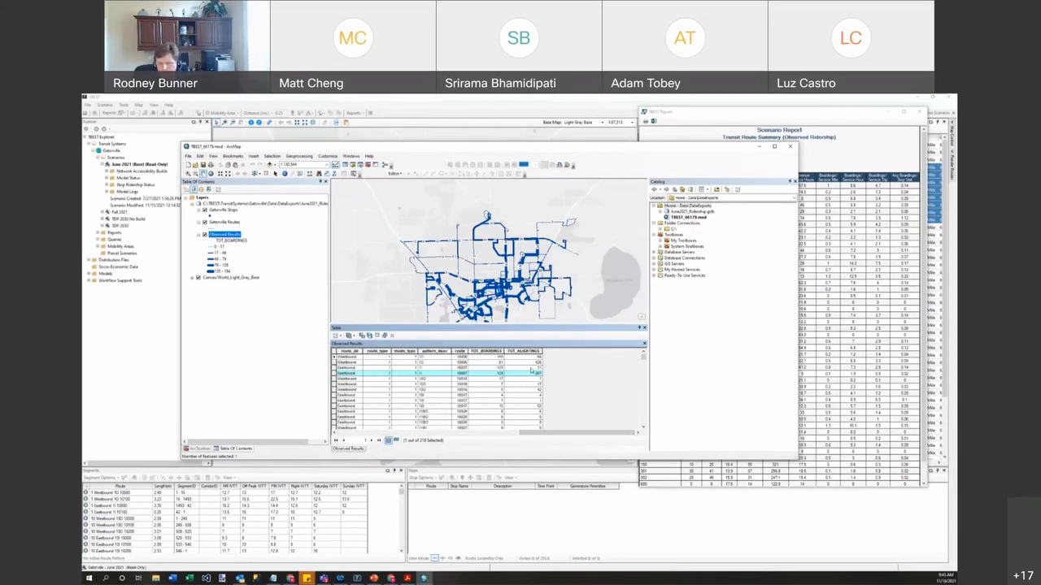
pyautogui.moveTo(545, 435); pyautogui.dragTo(362, 434)
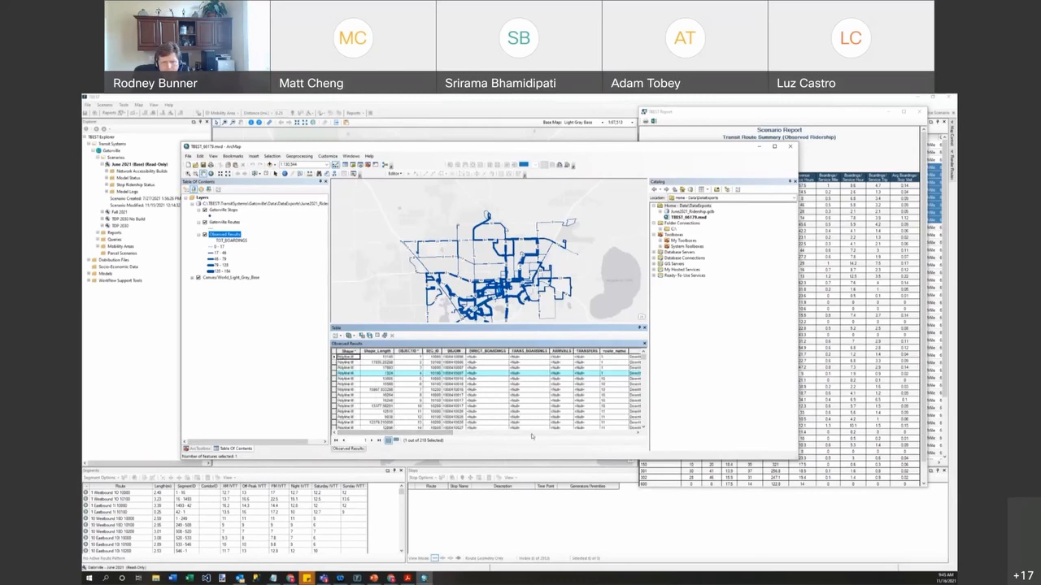
# Enlarge the ArcMap window and symbolize the Observed Results layer by TOT_BOARDINGS using graduated colors with a pink-to-magenta ramp.
pyautogui.moveTo(518, 460); pyautogui.dragTo(518, 541)
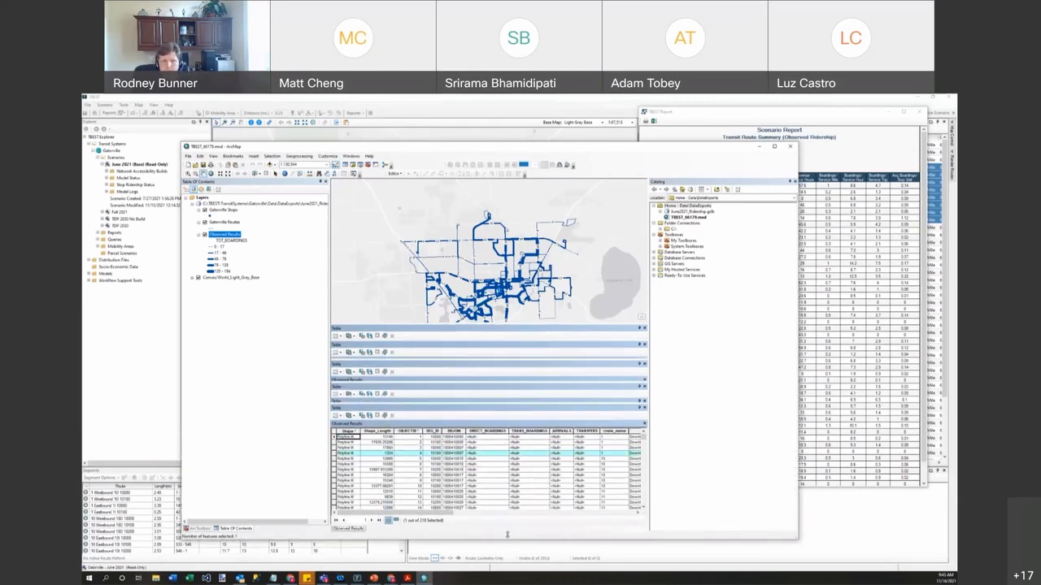
pyautogui.doubleClick(221, 235)
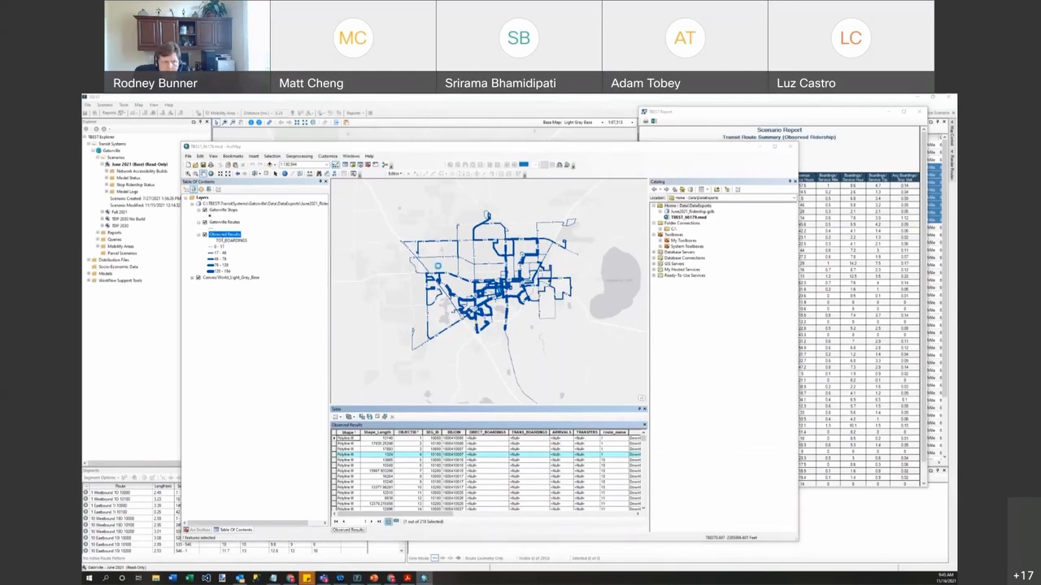
pyautogui.click(456, 262)
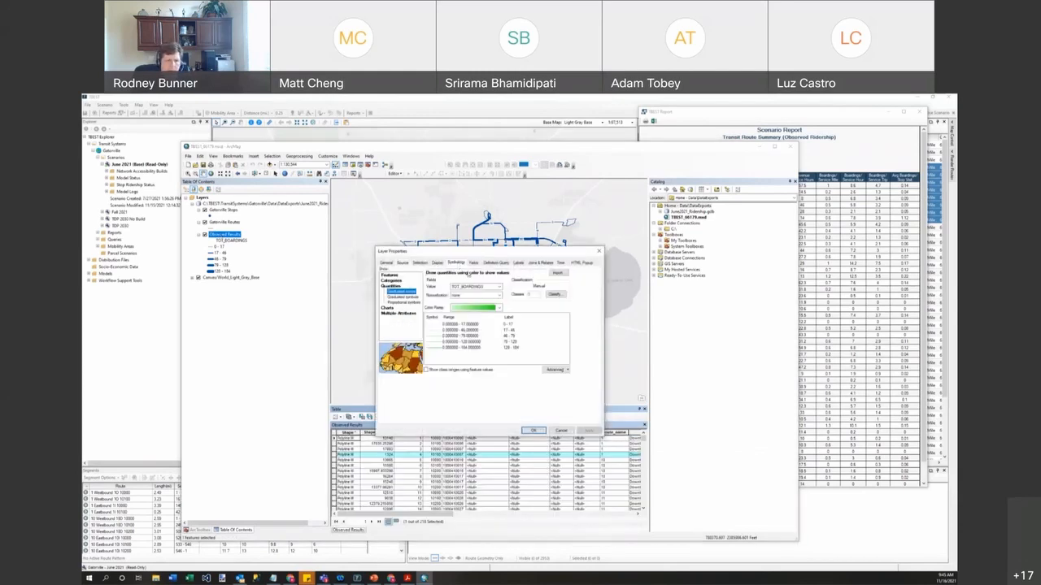
pyautogui.click(498, 309)
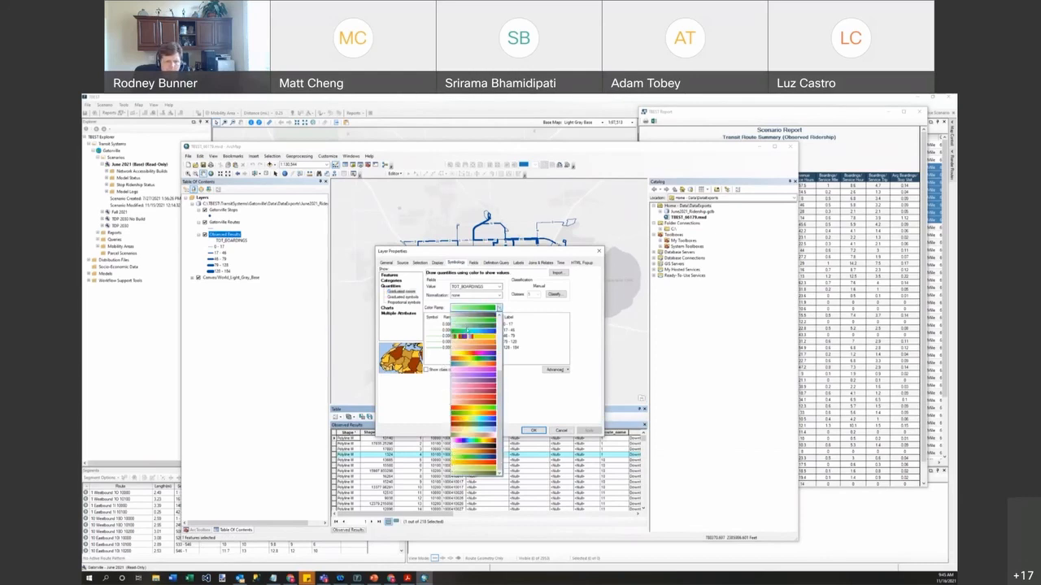
pyautogui.click(474, 376)
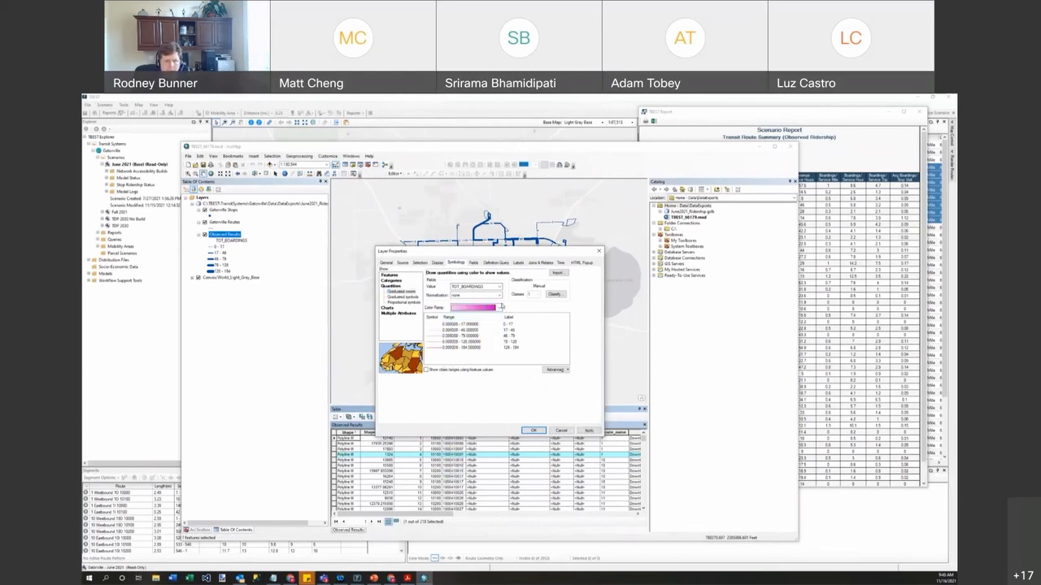
pyautogui.click(587, 431)
pyautogui.moveTo(475, 252); pyautogui.dragTo(818, 269)
pyautogui.moveTo(610, 266); pyautogui.dragTo(499, 205)
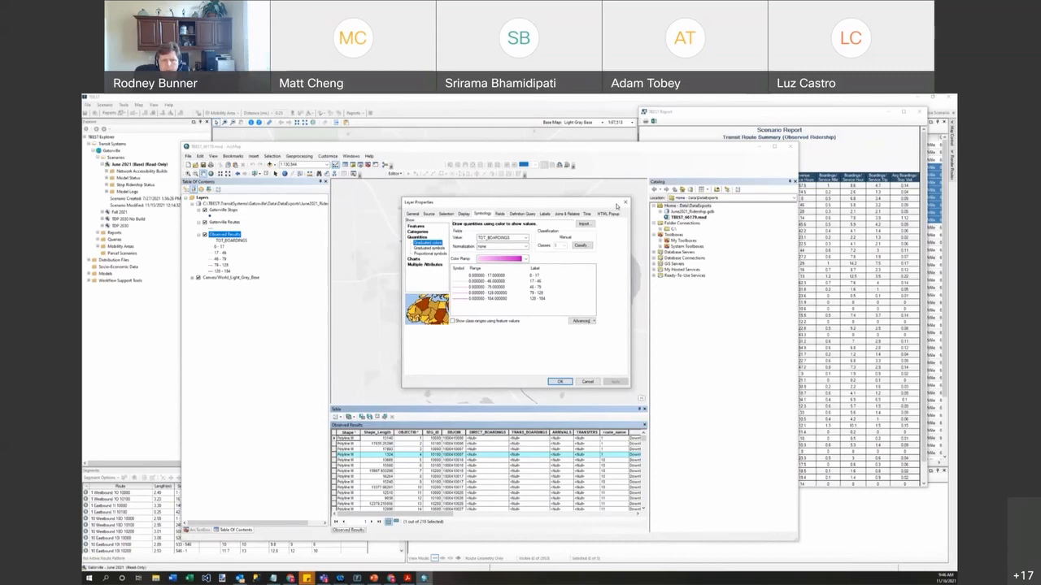
pyautogui.click(625, 202)
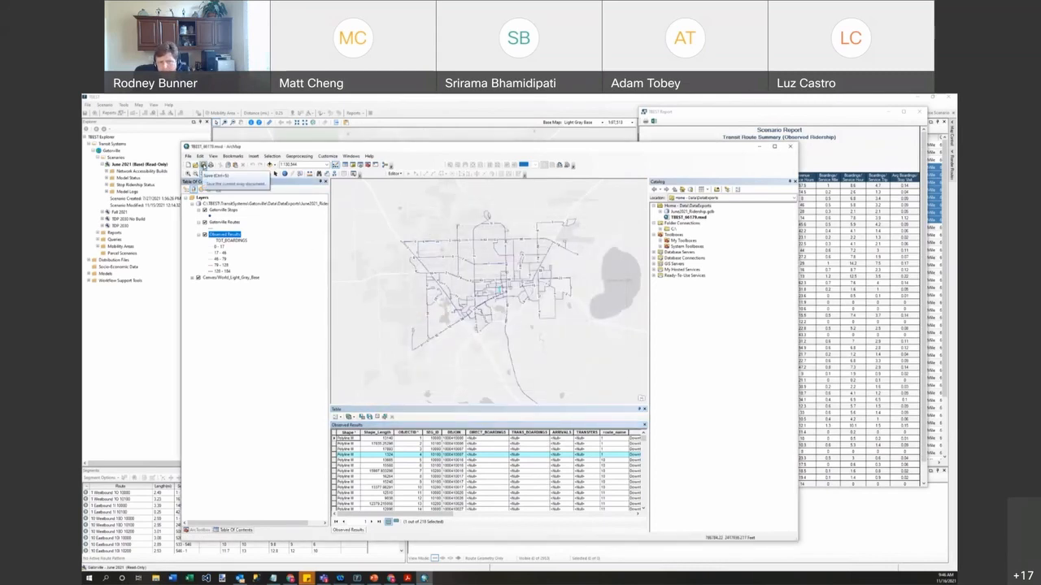
# Save the ArcMap document with its restyled ridership layer.
pyautogui.click(188, 155)
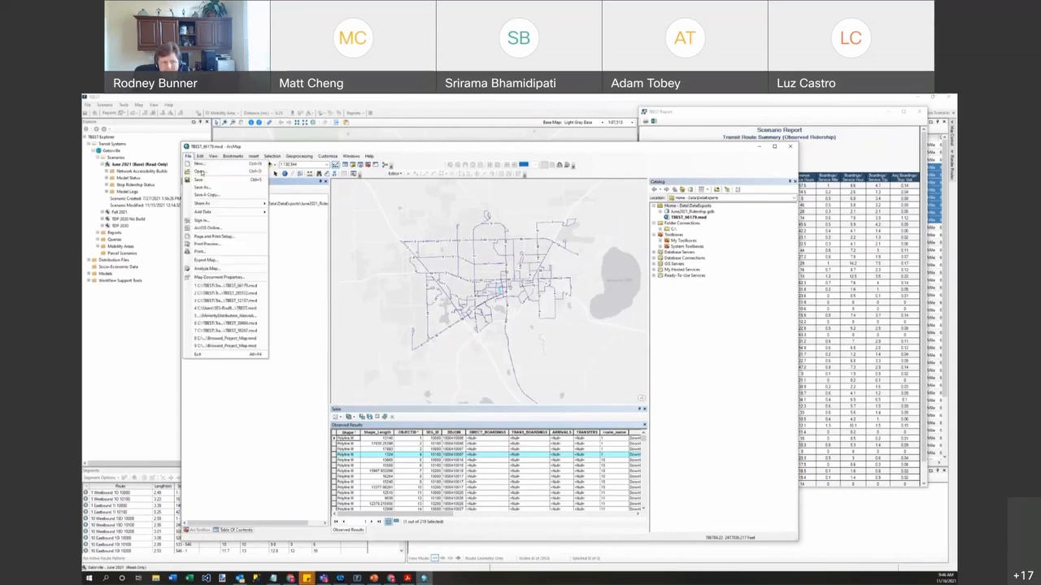
pyautogui.click(210, 181)
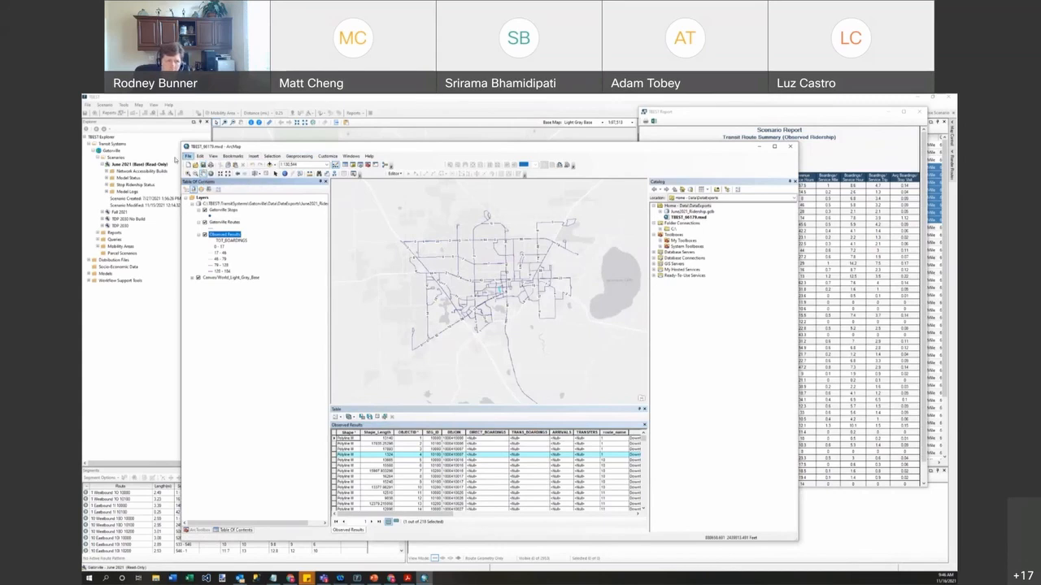
# Browse to TBEST's TransitSystems\Gatorville\Data\DataExports folder while starting to save a copy, locate the exported June2021_Ridership geodatabase, and cancel without saving.
pyautogui.click(187, 156)
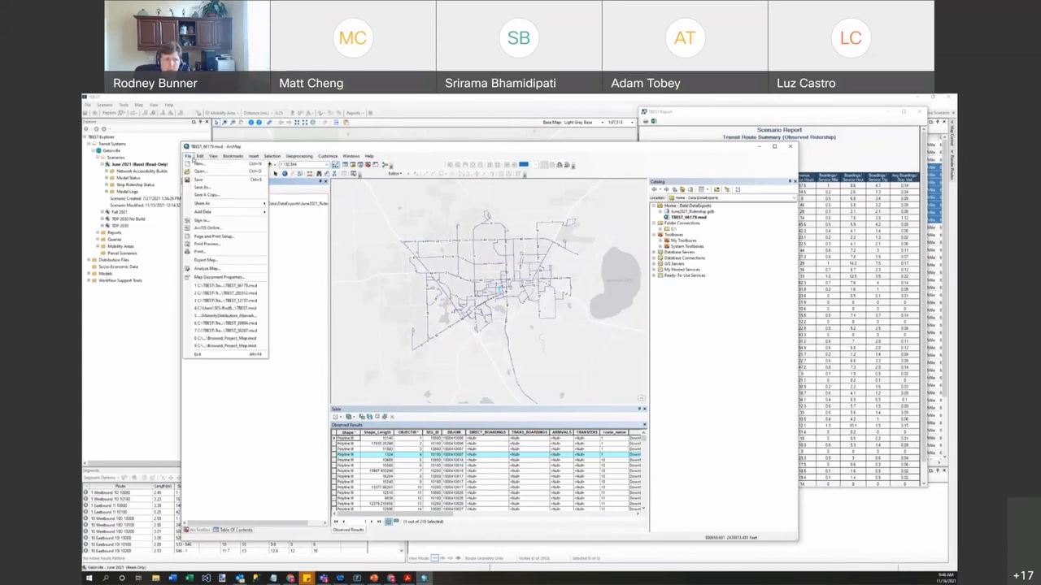
pyautogui.moveTo(200, 156)
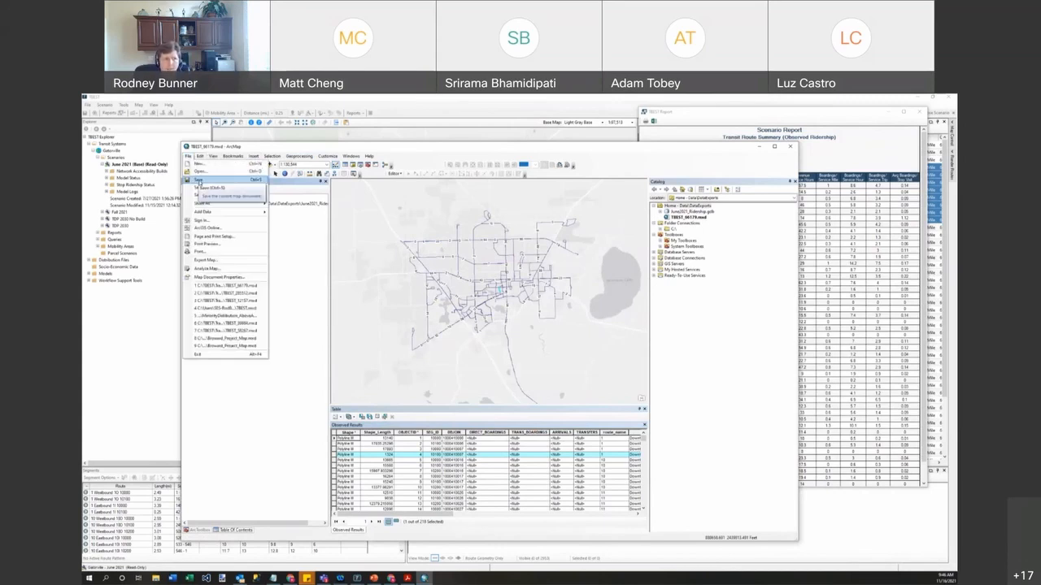
pyautogui.click(201, 188)
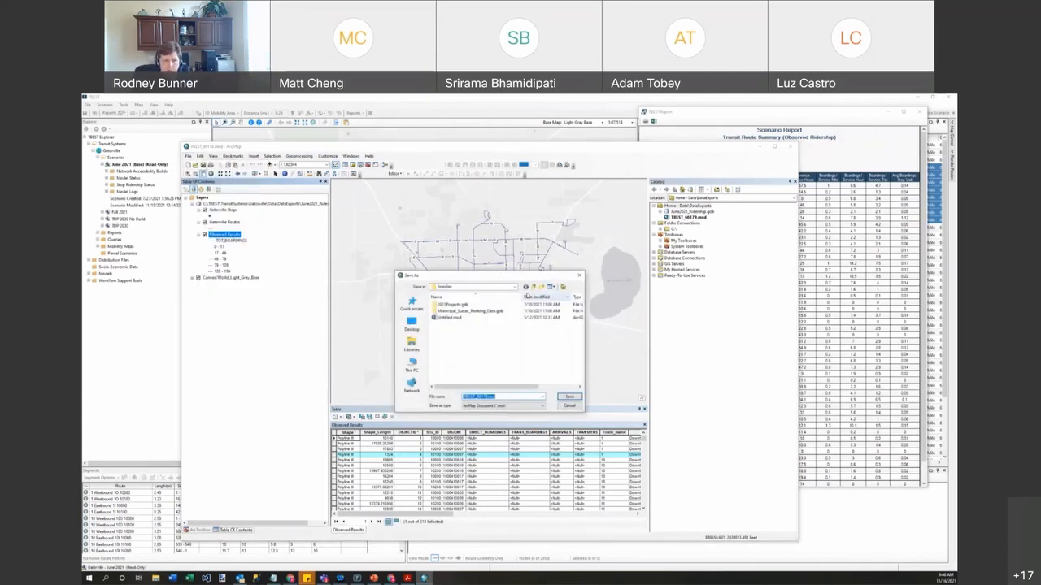
pyautogui.click(514, 287)
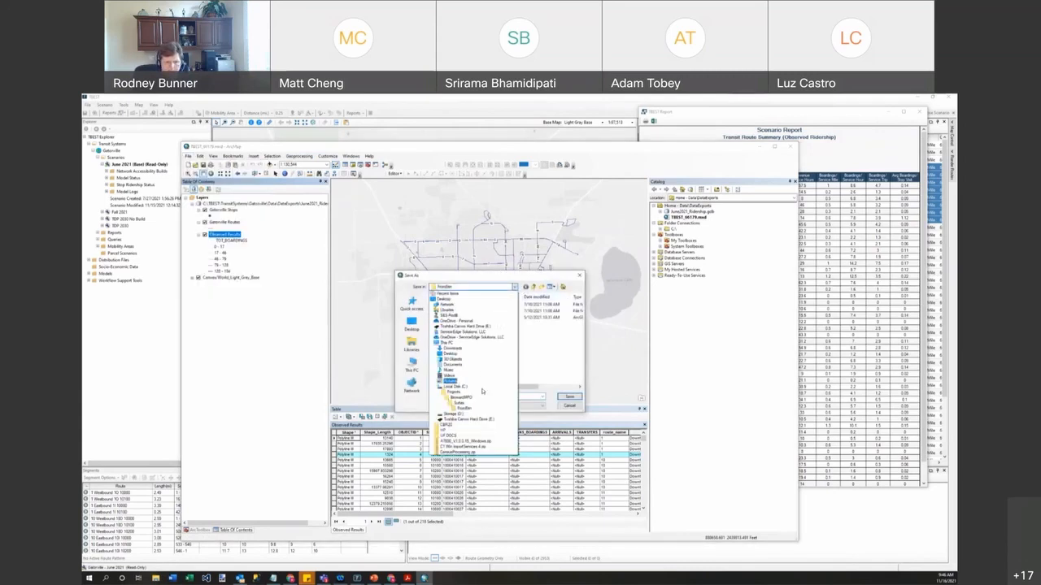
pyautogui.click(482, 389)
pyautogui.scroll(-5, 482, 344)
pyautogui.doubleClick(483, 342)
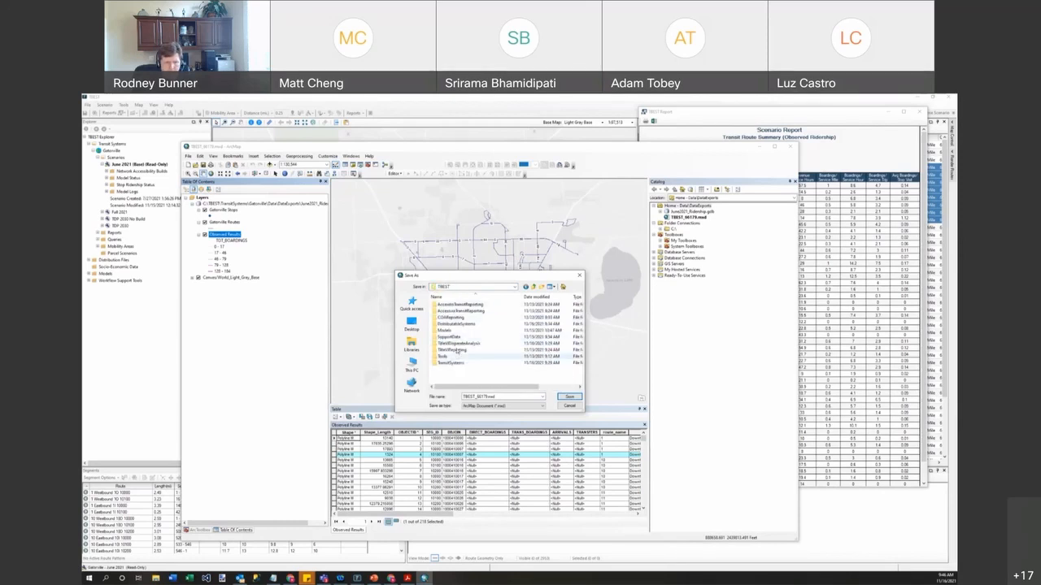
pyautogui.doubleClick(452, 363)
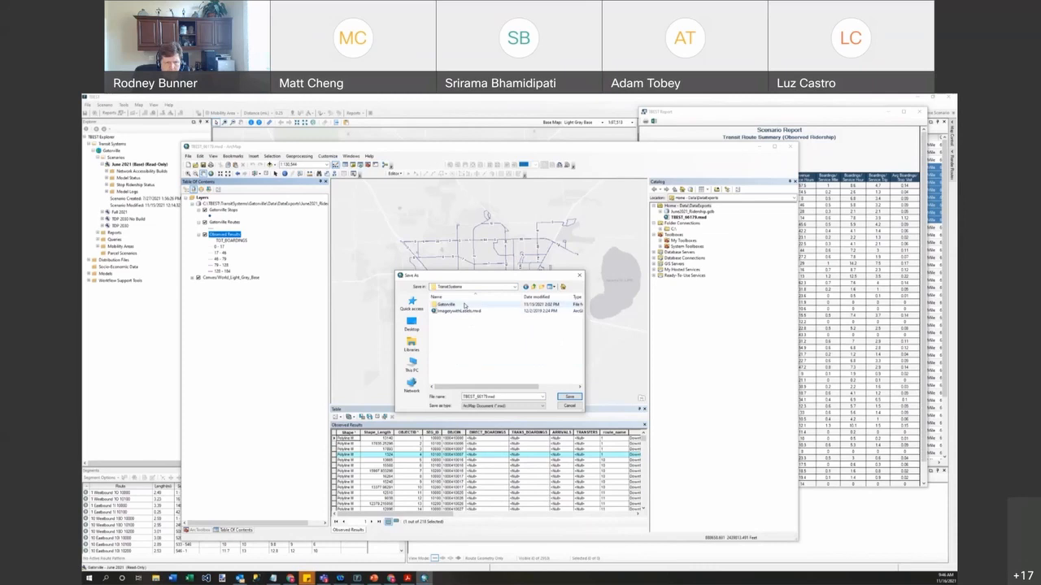
pyautogui.doubleClick(460, 304)
pyautogui.doubleClick(461, 305)
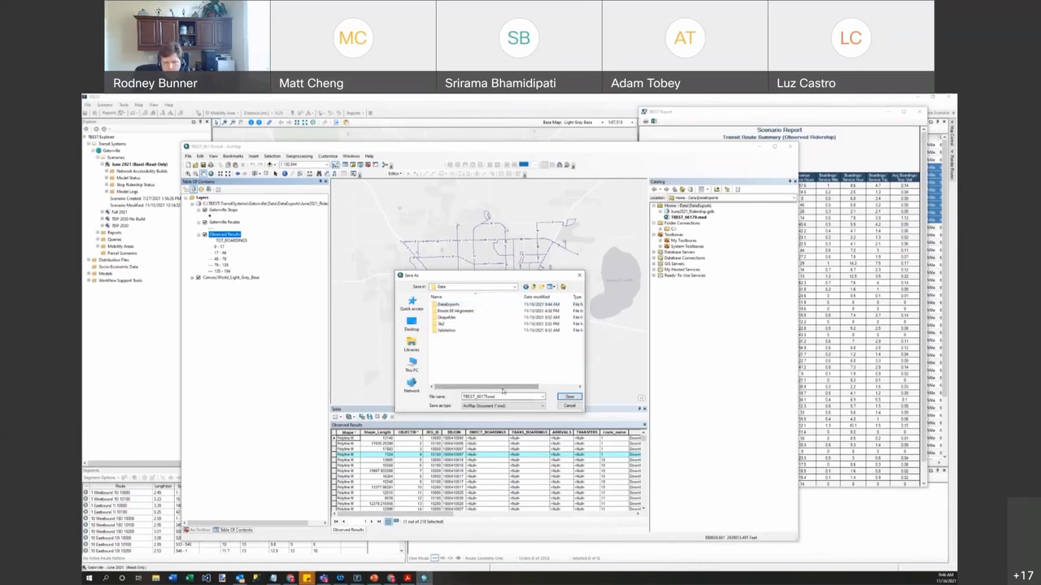
pyautogui.doubleClick(448, 304)
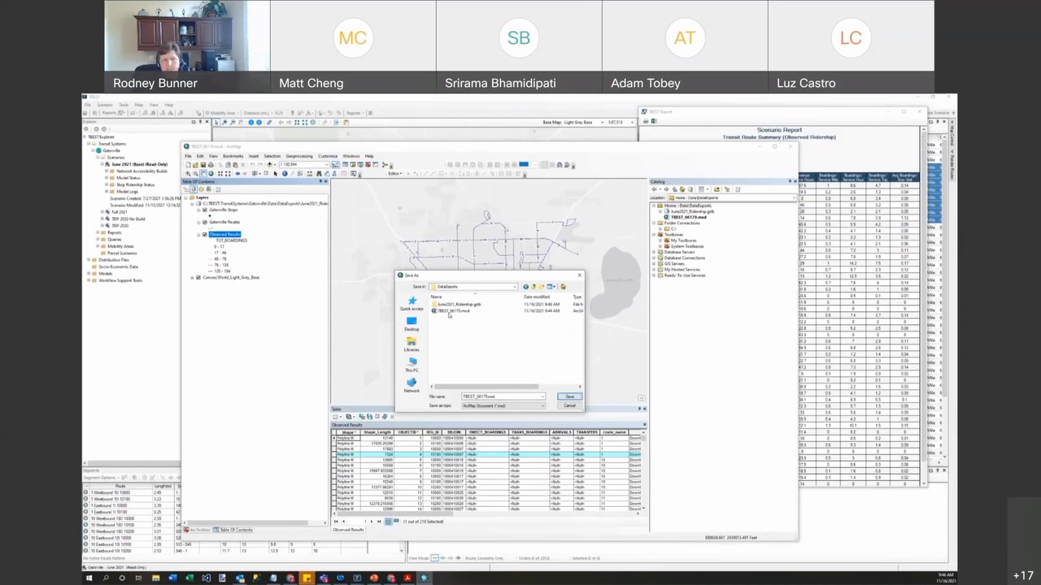
pyautogui.click(467, 307)
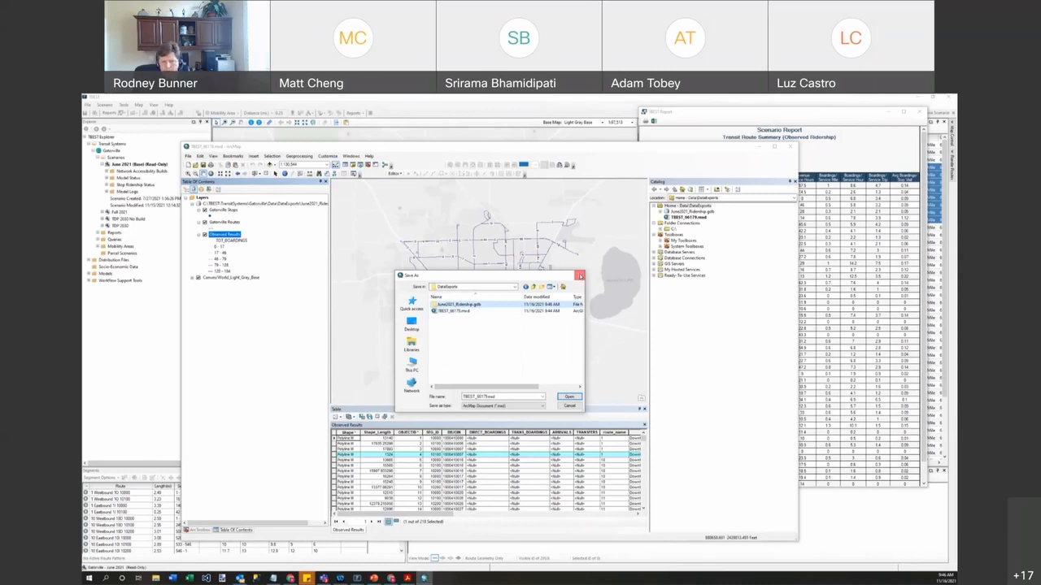
pyautogui.click(580, 276)
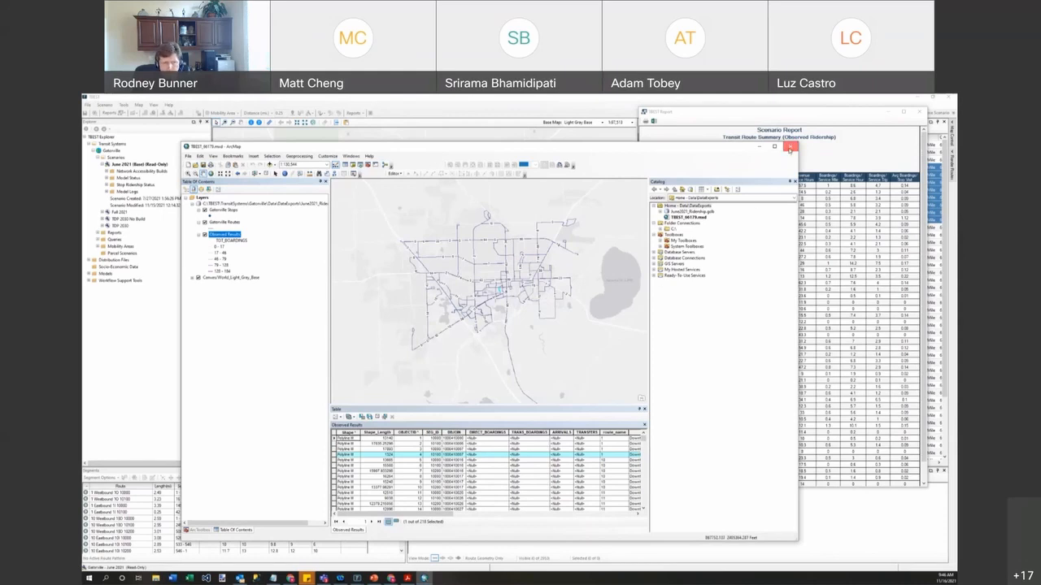
# Close ArcMap and the observed ridership route report to return to the TBEST scenario.
pyautogui.click(788, 147)
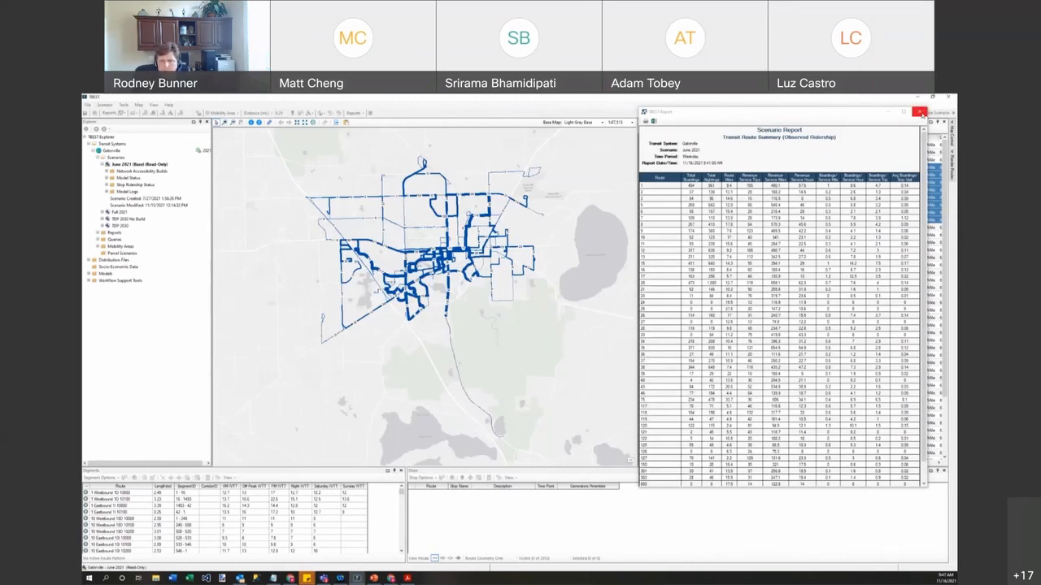
pyautogui.click(919, 112)
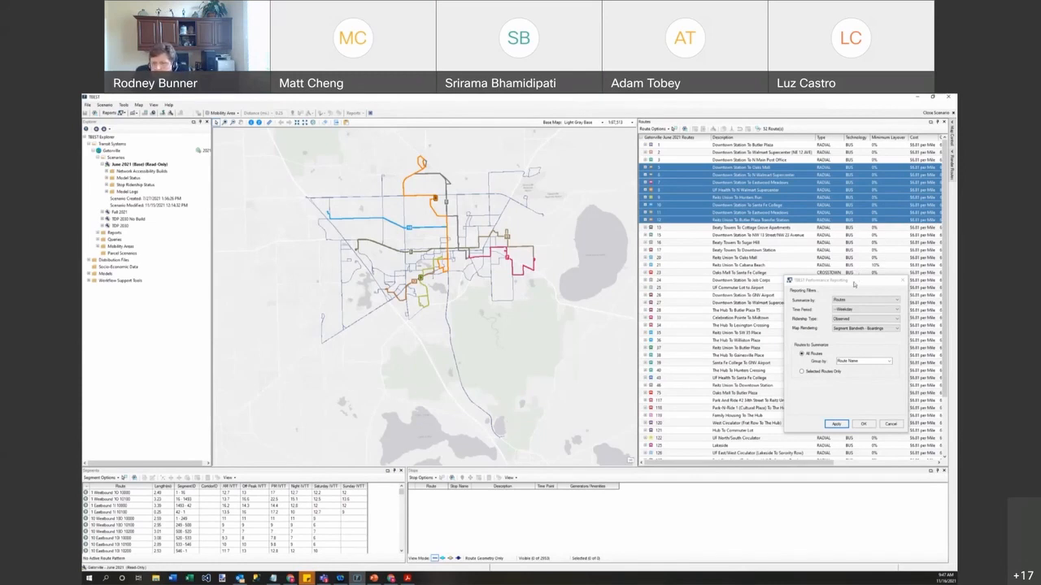
# Generate an observed route report for the AM Peak, selected routes only, with map rendering set to Stop Ridership - Boardings.
pyautogui.moveTo(854, 281); pyautogui.dragTo(490, 214)
pyautogui.click(534, 261)
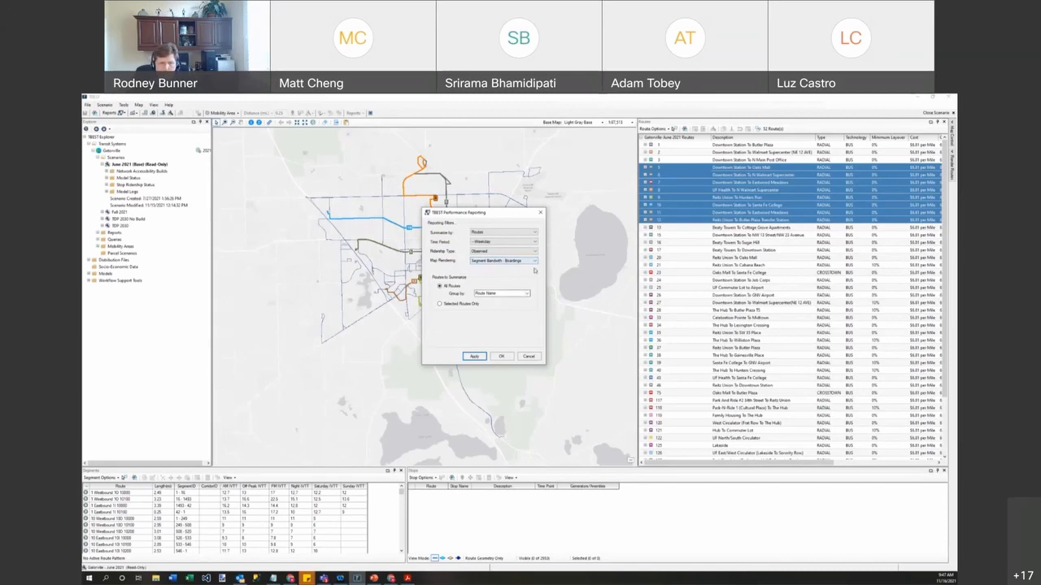
pyautogui.click(534, 261)
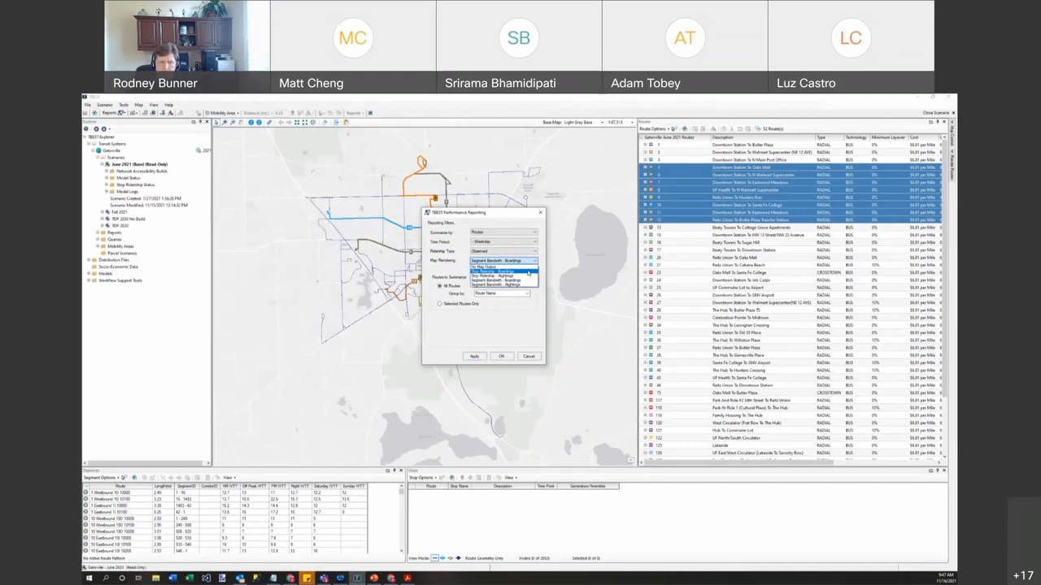
pyautogui.click(527, 271)
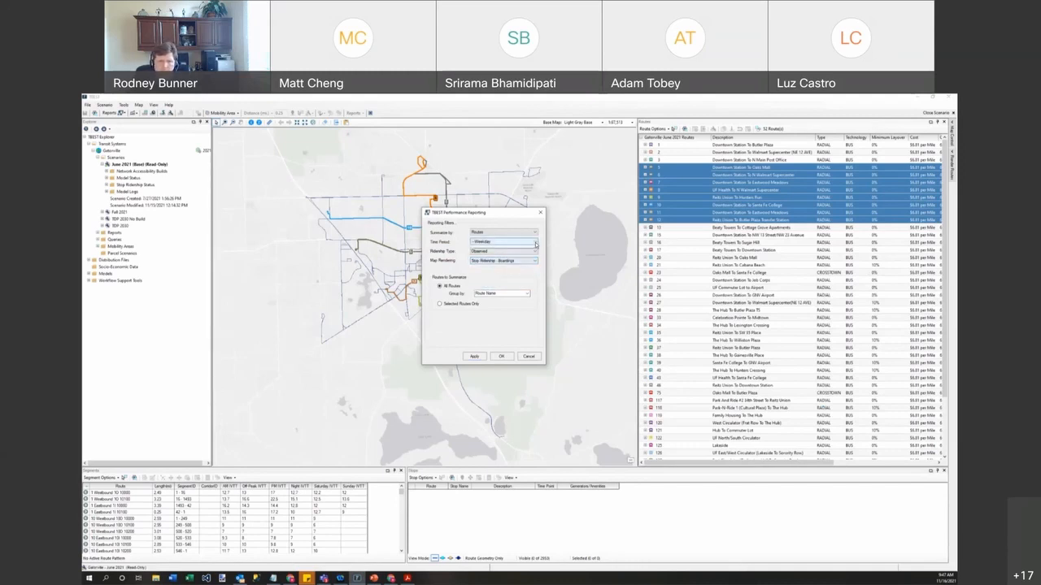
pyautogui.click(535, 243)
pyautogui.click(530, 250)
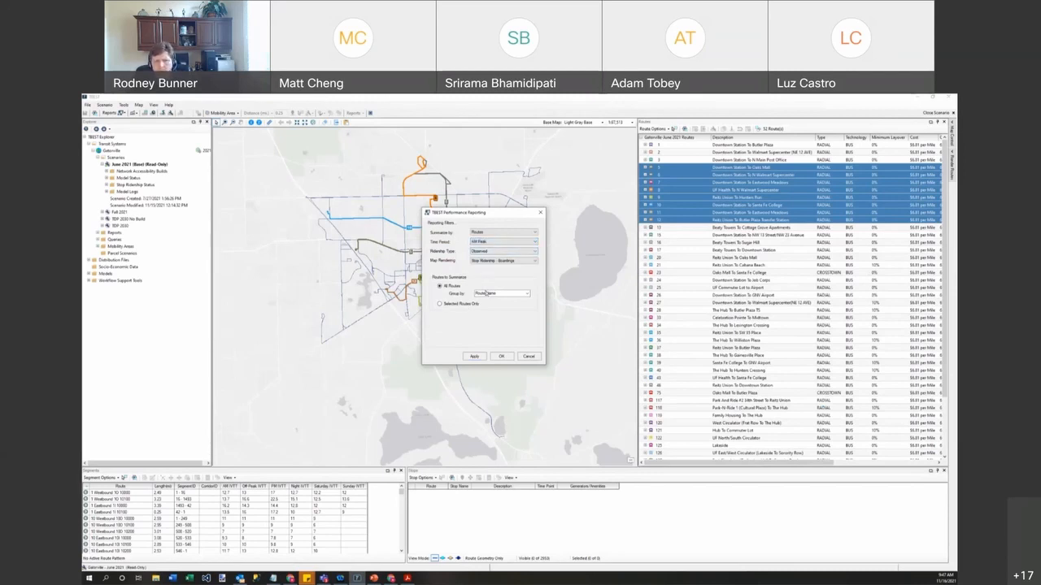
pyautogui.click(476, 305)
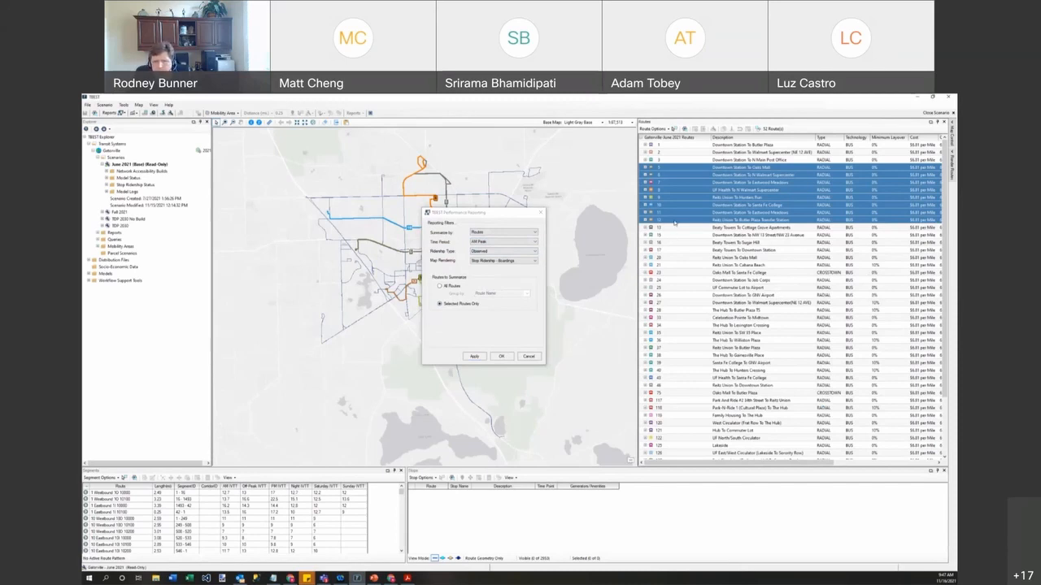
pyautogui.click(474, 357)
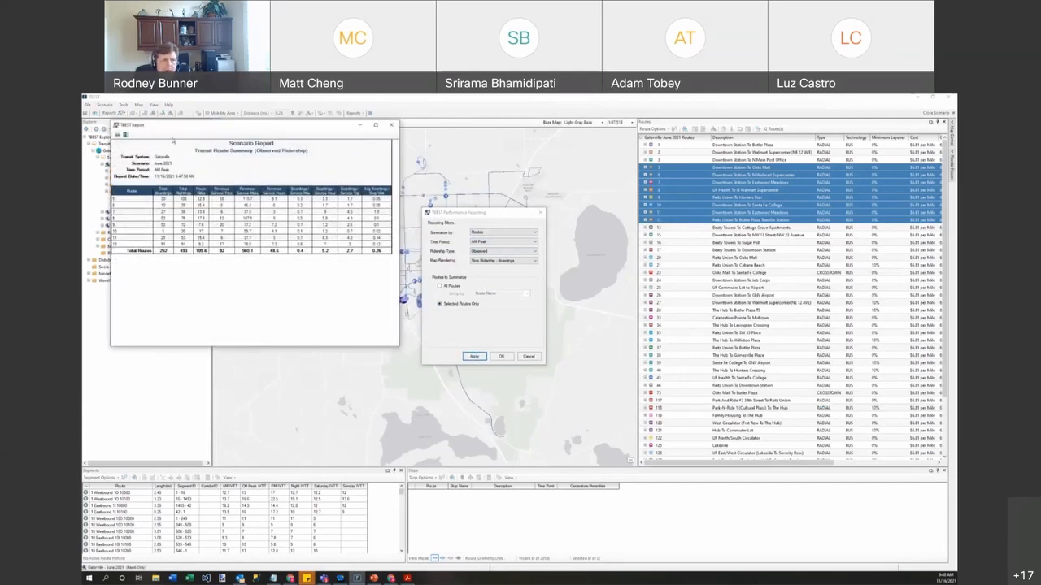
# Move the route report and the Performance Reporting dialog off the map to view the stop ridership symbols.
pyautogui.moveTo(179, 126); pyautogui.dragTo(679, 154)
pyautogui.moveTo(482, 214); pyautogui.dragTo(129, 230)
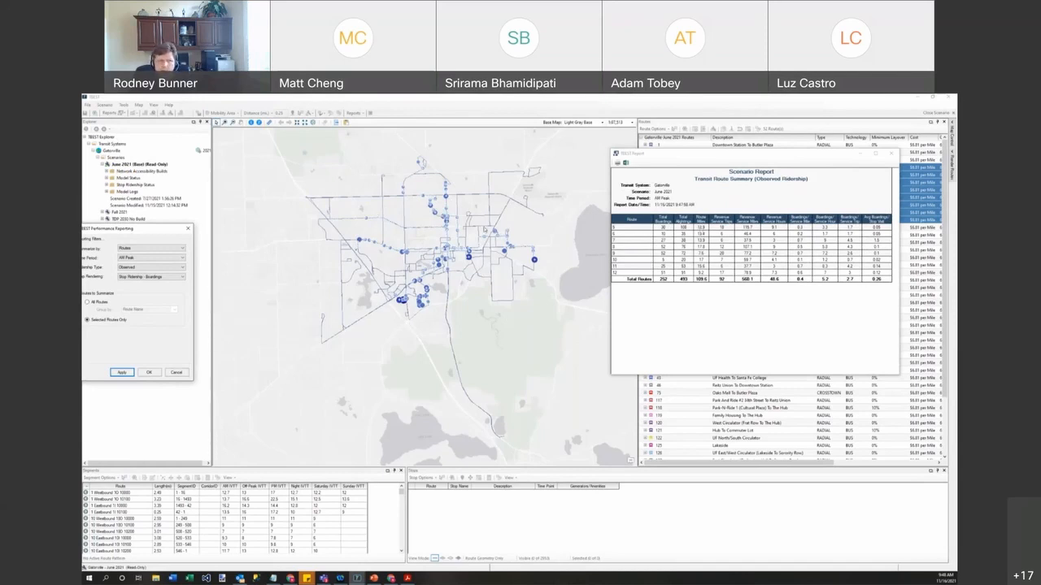
pyautogui.moveTo(130, 230); pyautogui.dragTo(162, 237)
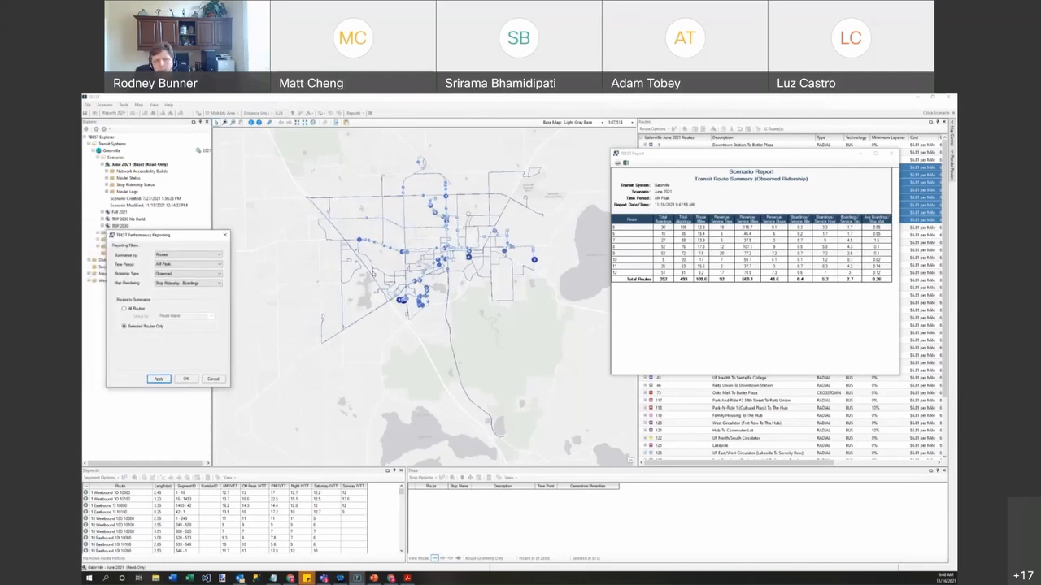
# Identify the stops at one map location, compare their total boardings and alightings, and close the identify results and the route report.
pyautogui.click(336, 123)
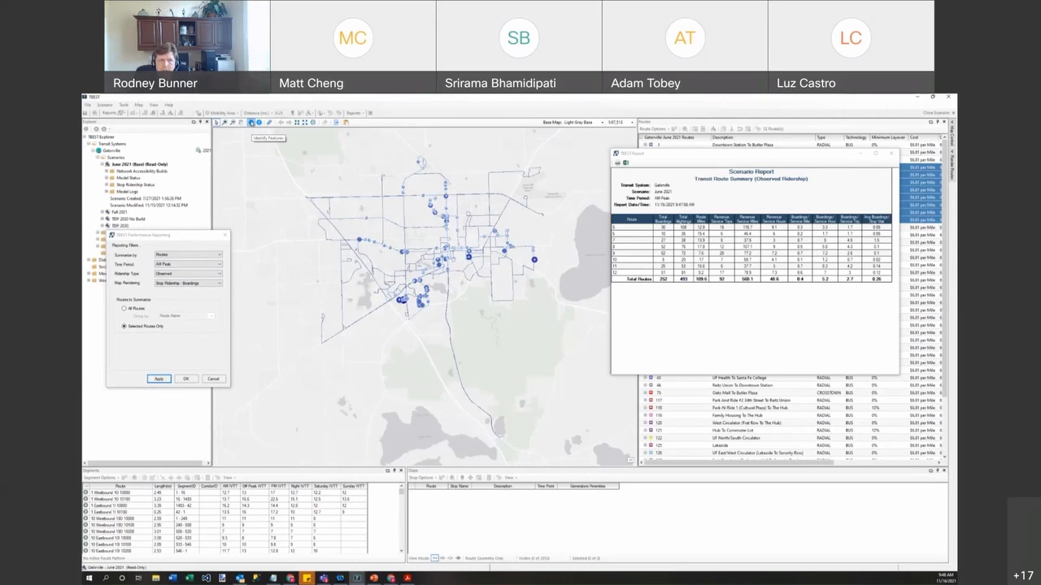
pyautogui.click(252, 123)
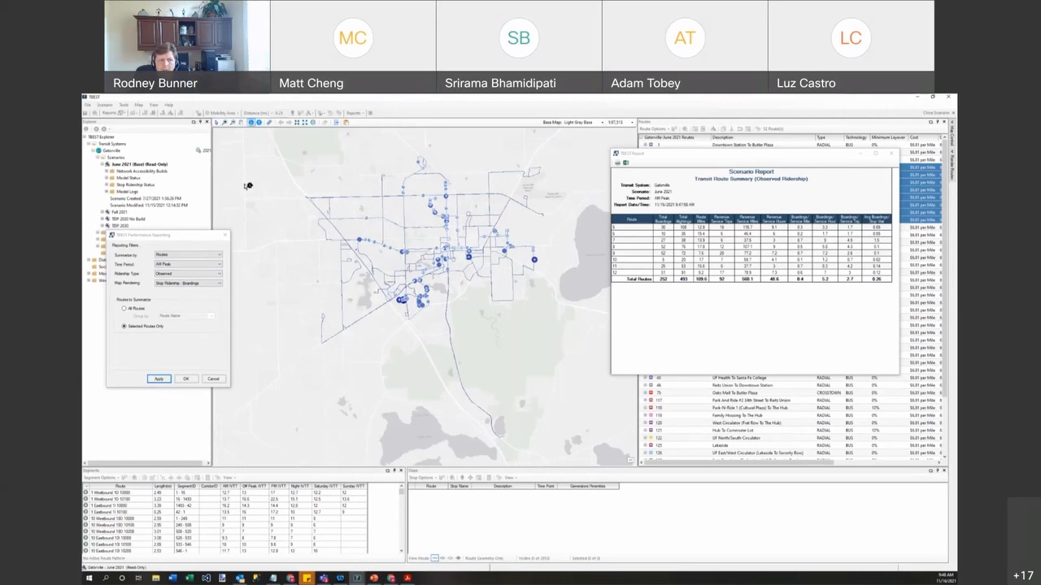
pyautogui.click(438, 213)
pyautogui.moveTo(242, 184); pyautogui.dragTo(246, 333)
pyautogui.click(158, 245)
pyautogui.click(158, 250)
pyautogui.click(159, 244)
pyautogui.click(161, 250)
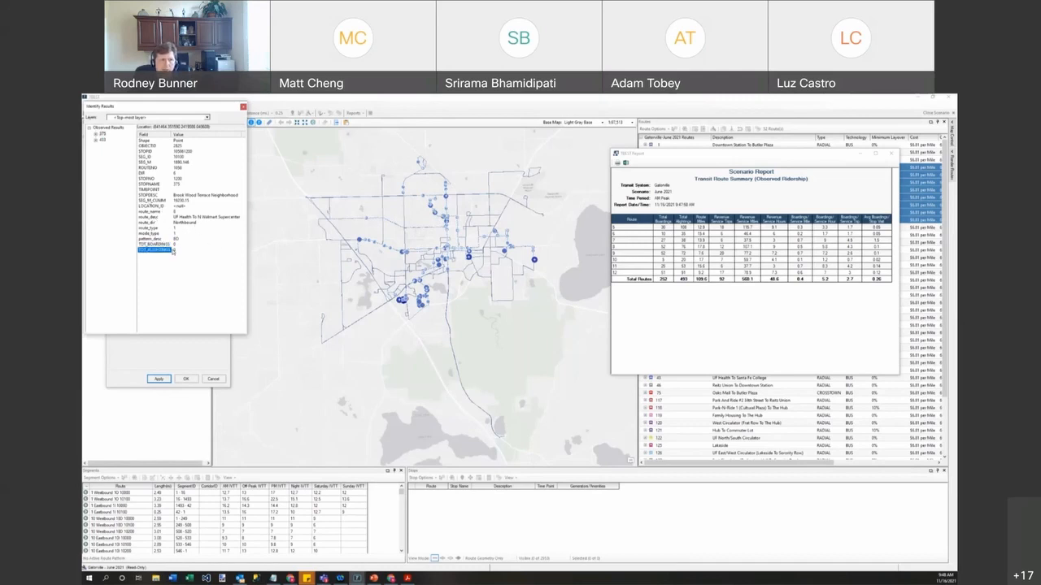
pyautogui.click(102, 134)
pyautogui.click(102, 141)
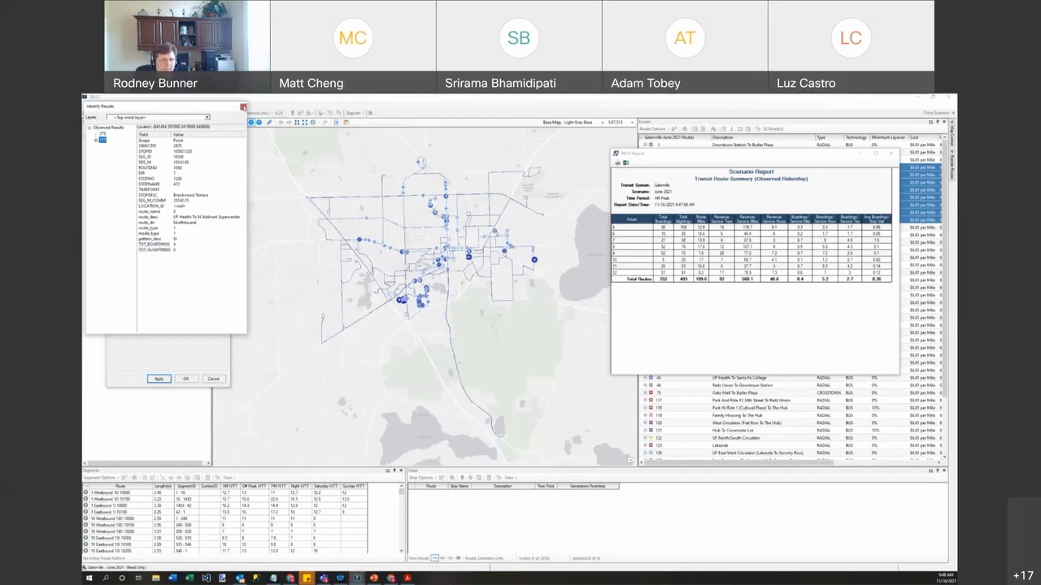
pyautogui.click(243, 107)
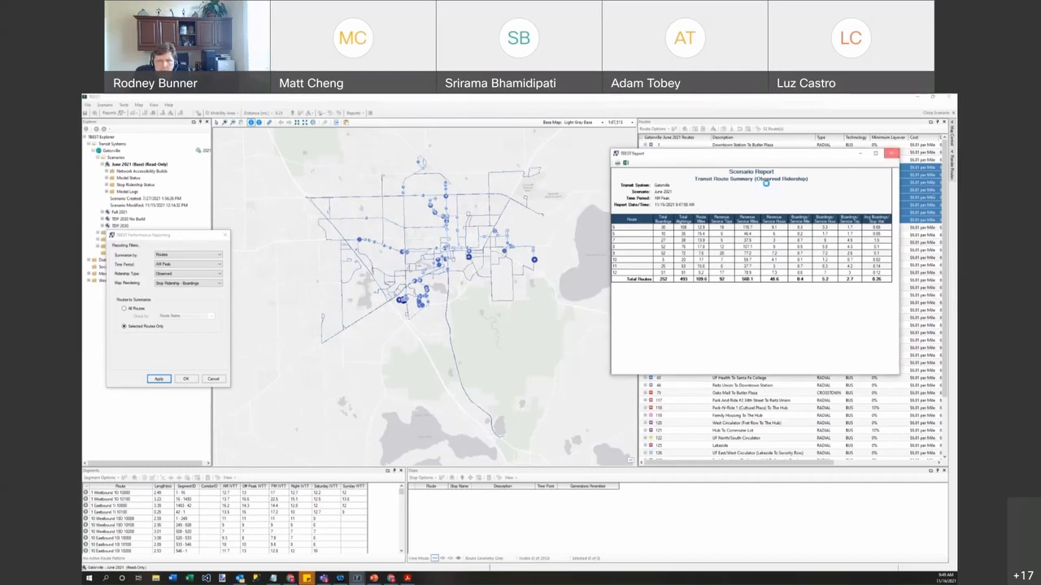
pyautogui.click(891, 155)
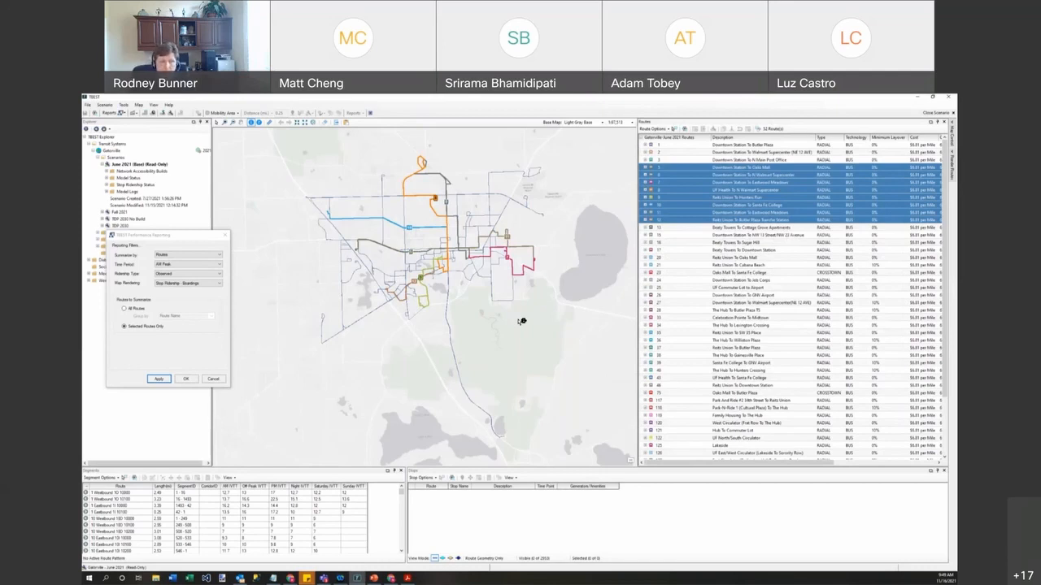
# Generate a stop summary report for all stops grouped by Stop Name, then enlarge the report and move it off the map.
pyautogui.click(218, 255)
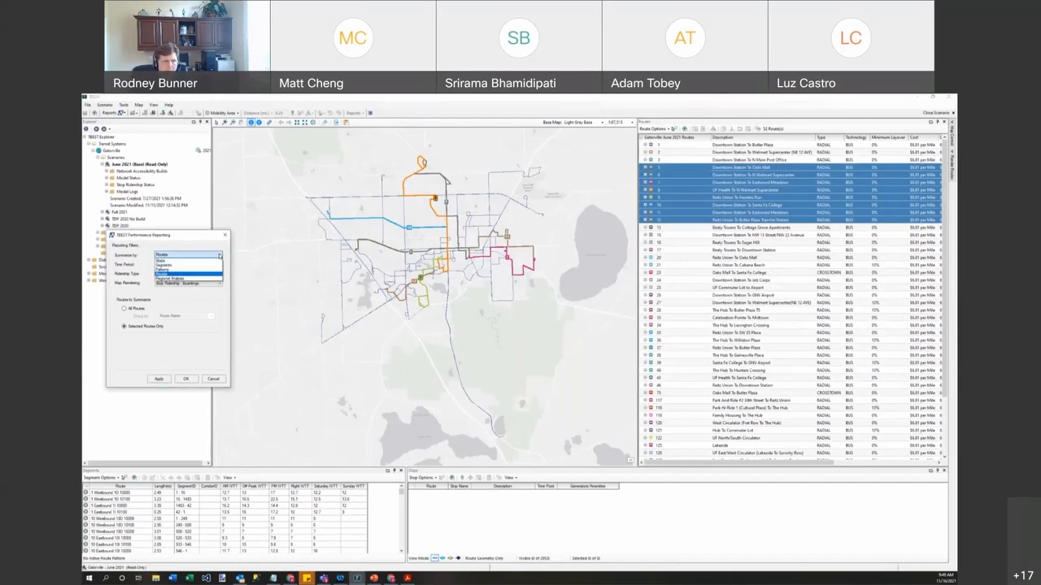
pyautogui.click(214, 260)
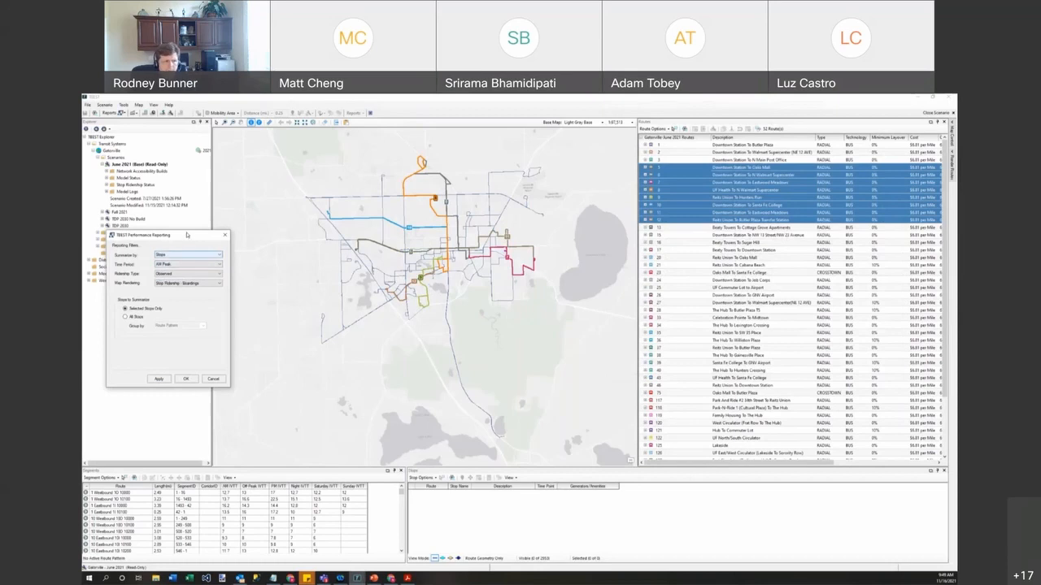
pyautogui.moveTo(183, 238); pyautogui.dragTo(276, 221)
pyautogui.click(235, 300)
pyautogui.click(298, 308)
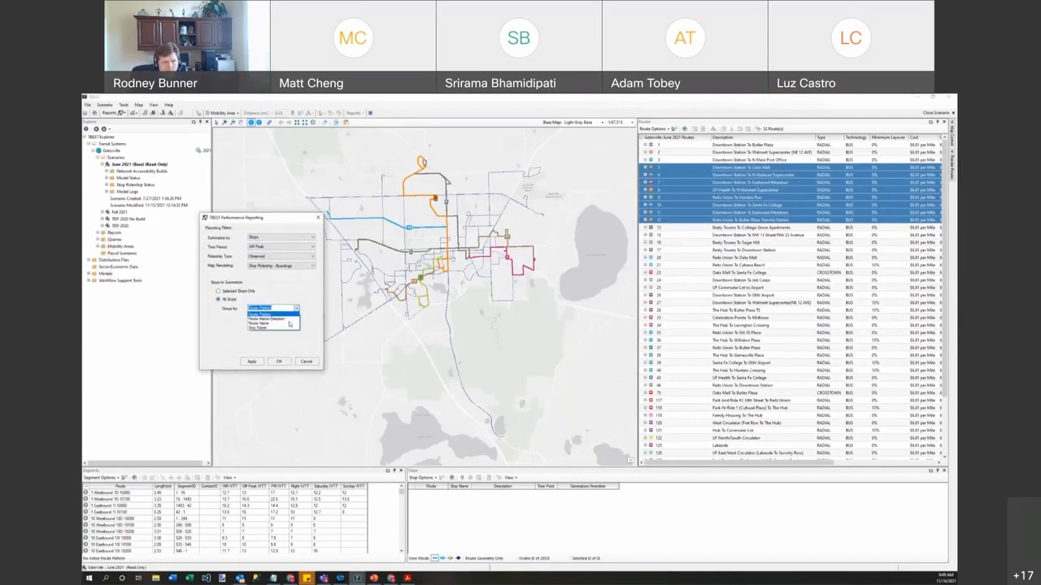
pyautogui.click(286, 327)
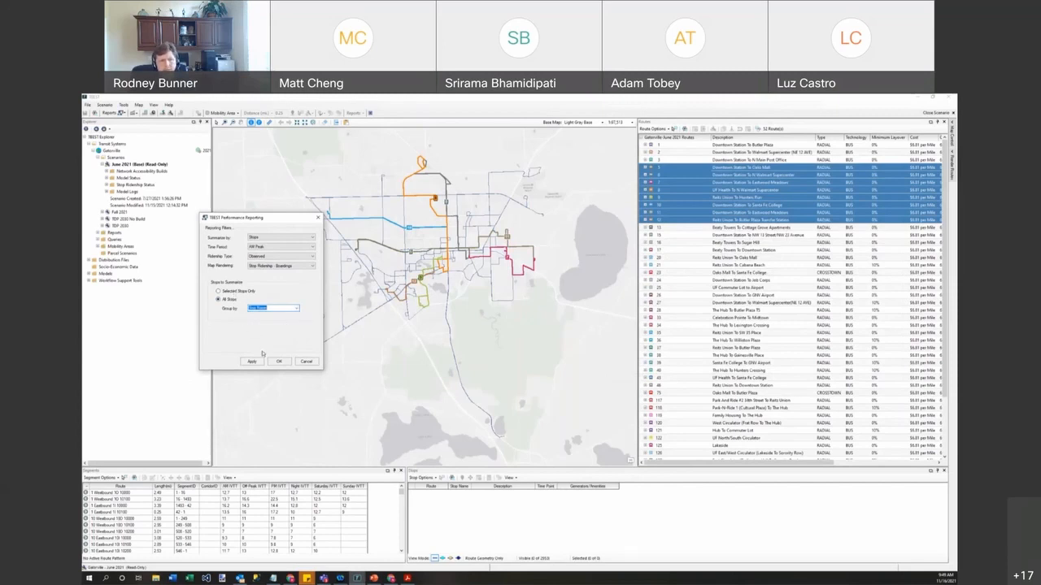
pyautogui.click(252, 362)
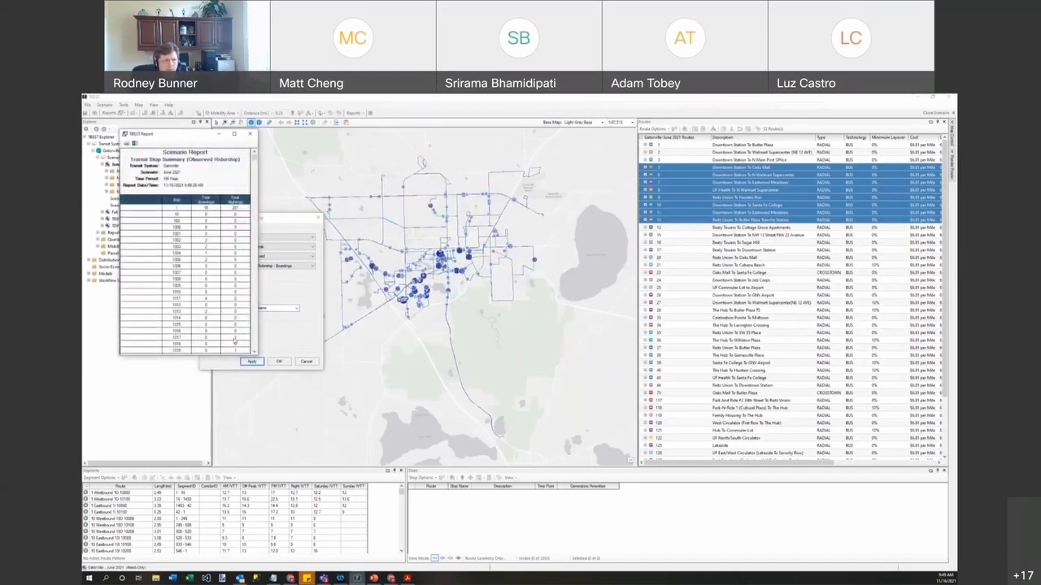
pyautogui.click(234, 134)
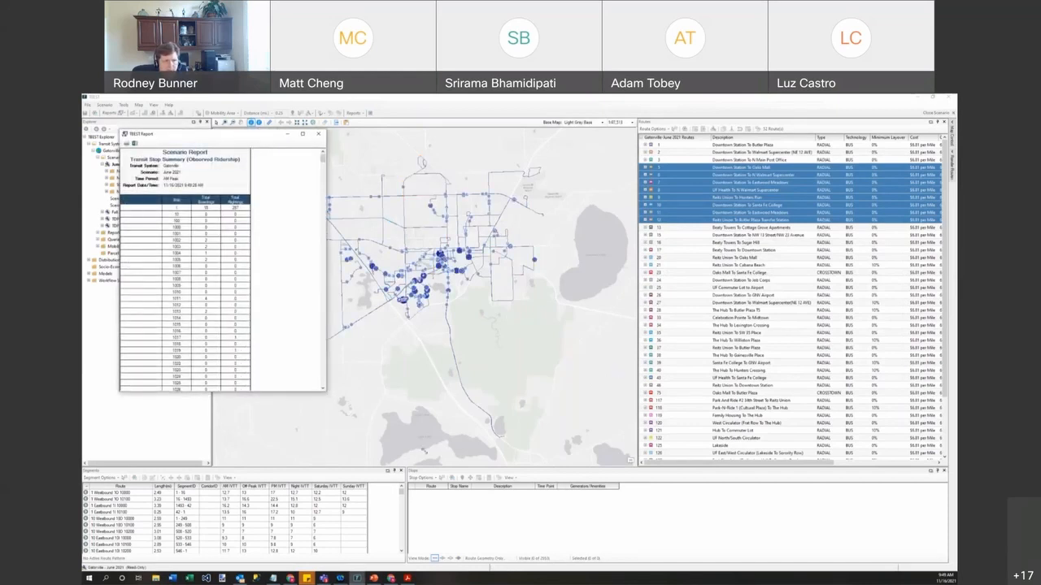
pyautogui.moveTo(230, 139); pyautogui.dragTo(726, 172)
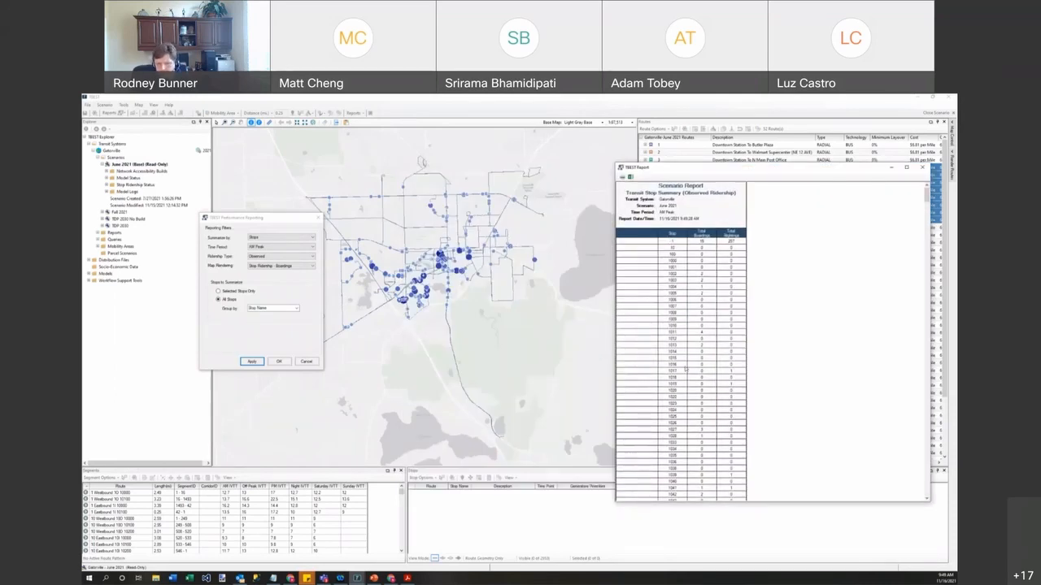
# Review the stop summary report down to its totals, then identify several stops on the map to examine their boardings and alightings.
pyautogui.moveTo(927, 196); pyautogui.dragTo(913, 492)
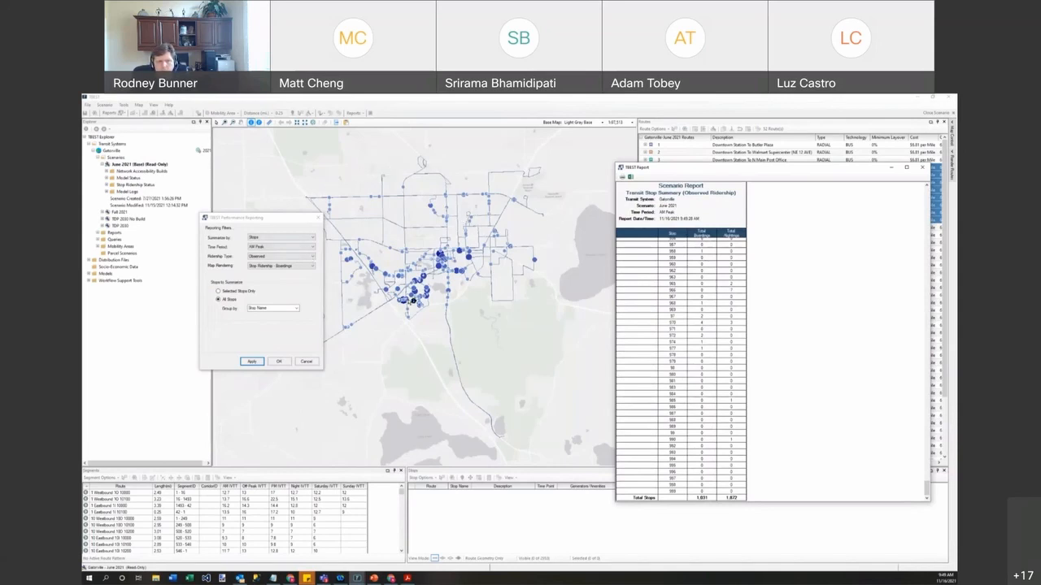
pyautogui.click(470, 257)
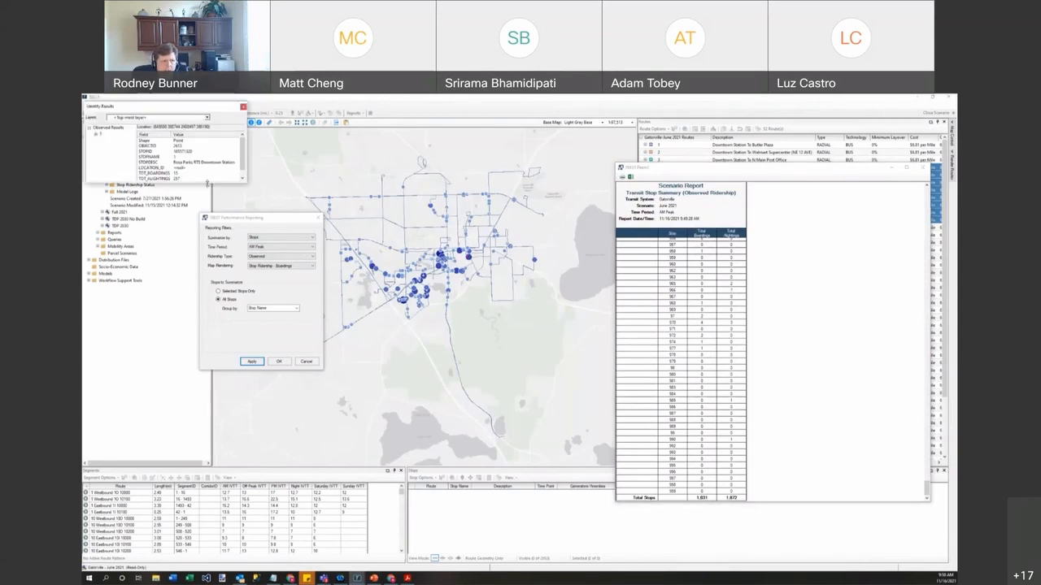
pyautogui.moveTo(200, 276); pyautogui.dragTo(205, 213)
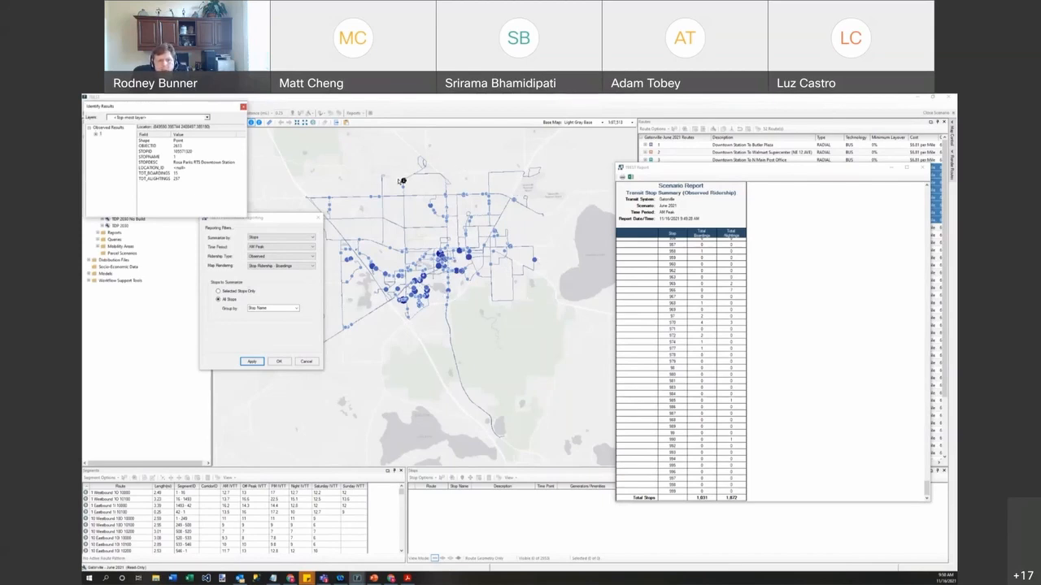
pyautogui.click(538, 261)
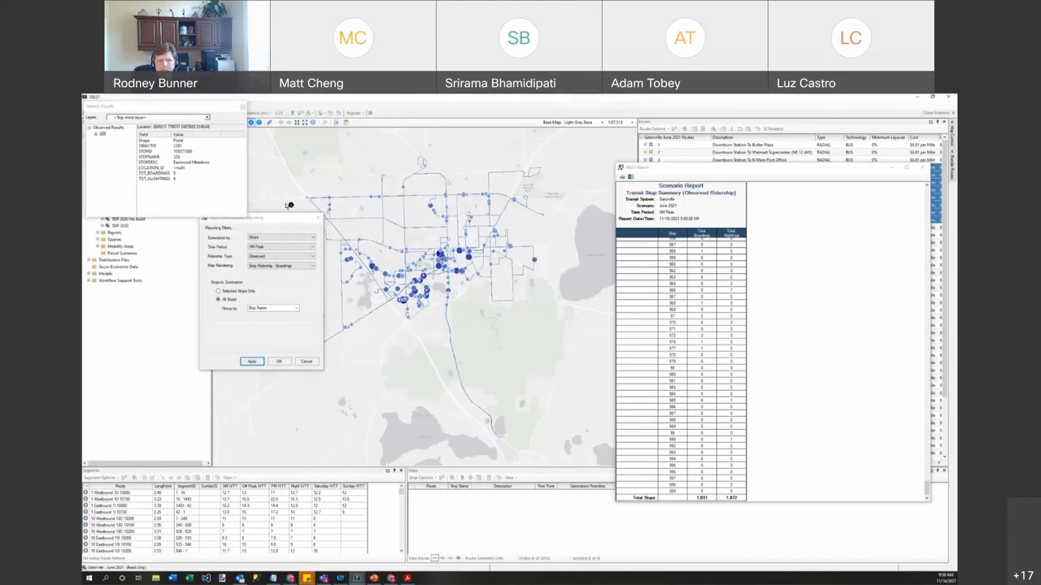
pyautogui.click(473, 259)
pyautogui.click(465, 258)
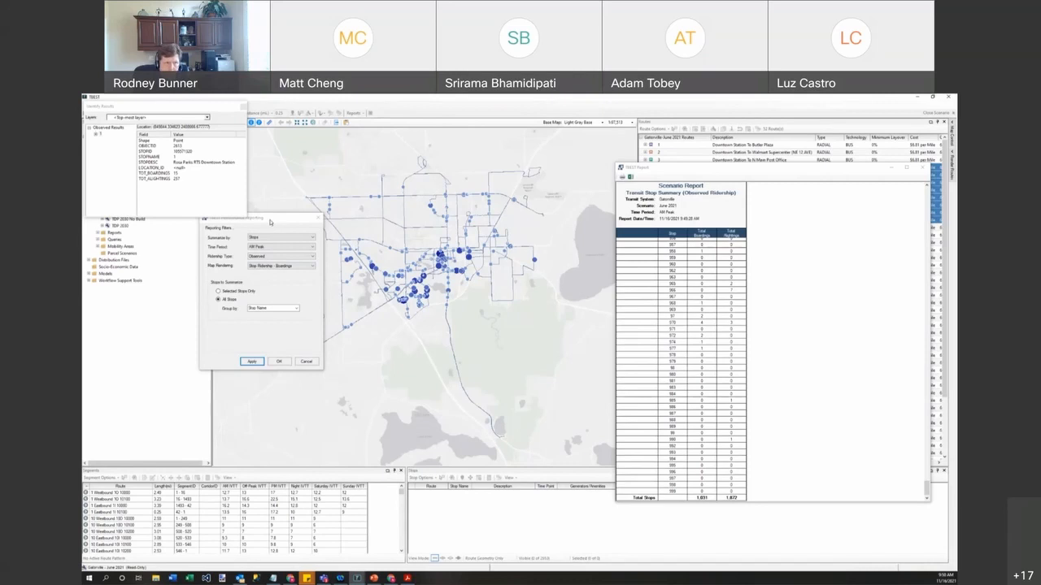
# Move the Performance Reporting dialog off the map, and close the identify results and the stop summary report.
pyautogui.moveTo(270, 221); pyautogui.dragTo(768, 292)
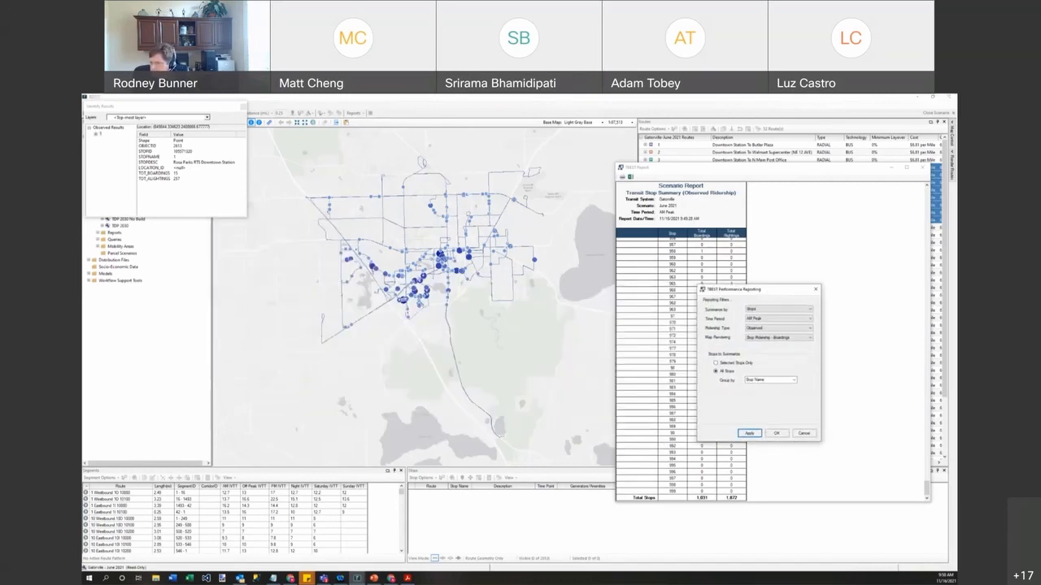
pyautogui.click(374, 578)
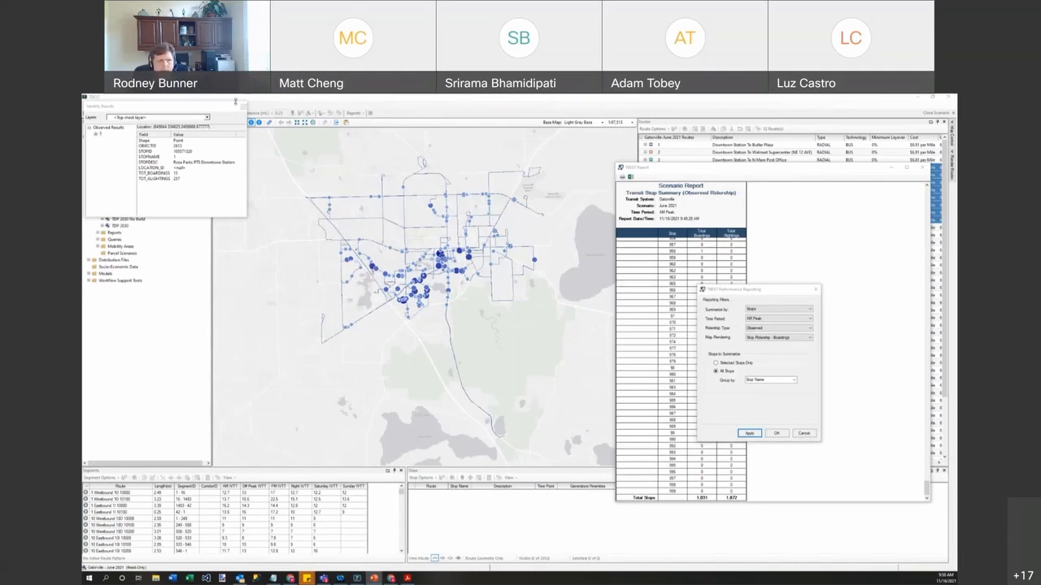
pyautogui.moveTo(205, 112); pyautogui.dragTo(255, 258)
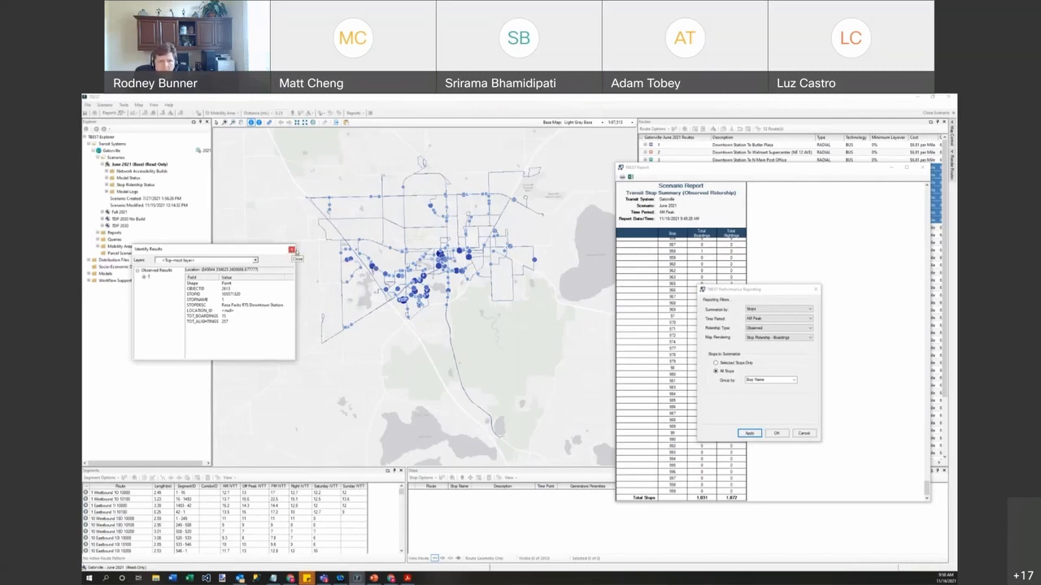
pyautogui.click(292, 249)
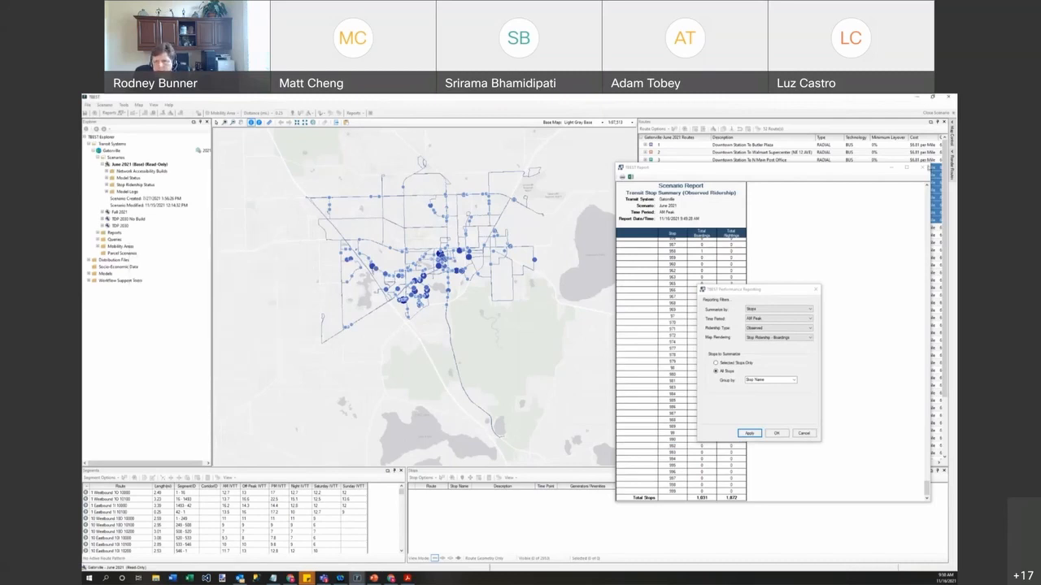
pyautogui.click(923, 169)
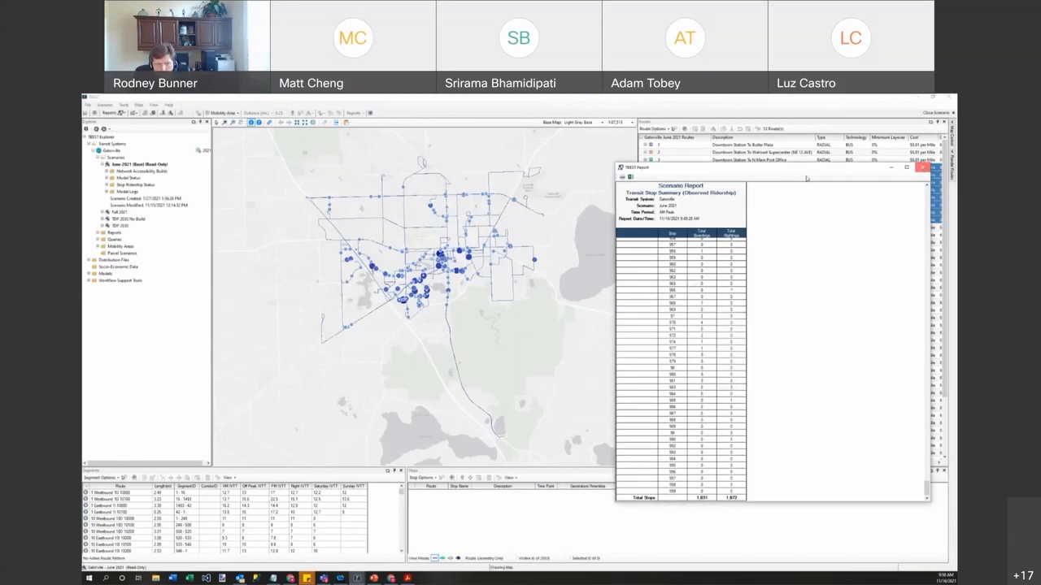
pyautogui.click(923, 168)
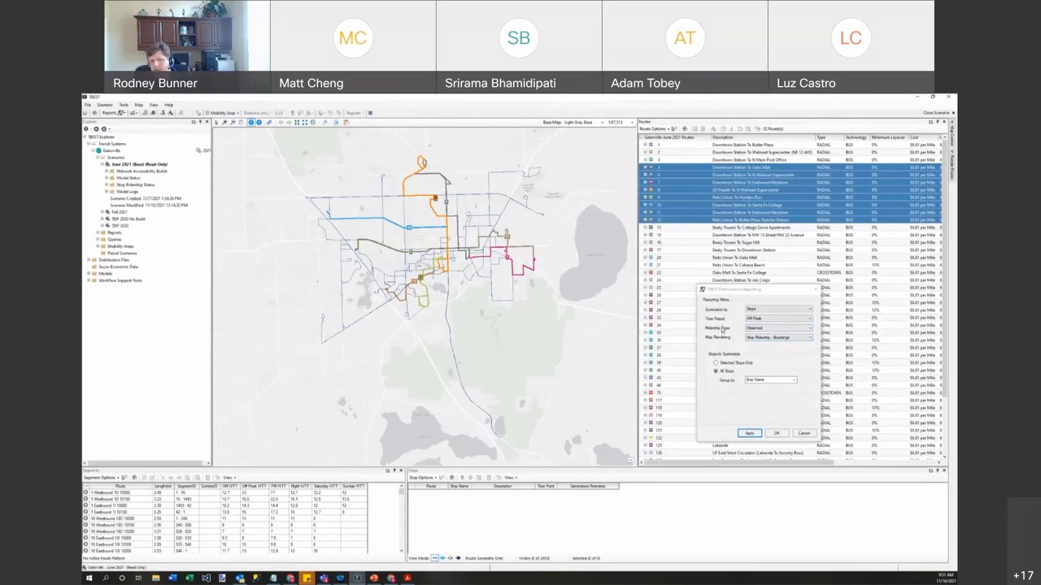
# Switch the stop report's ridership type to Estimated and close the Performance Reporting dialog.
pyautogui.click(809, 329)
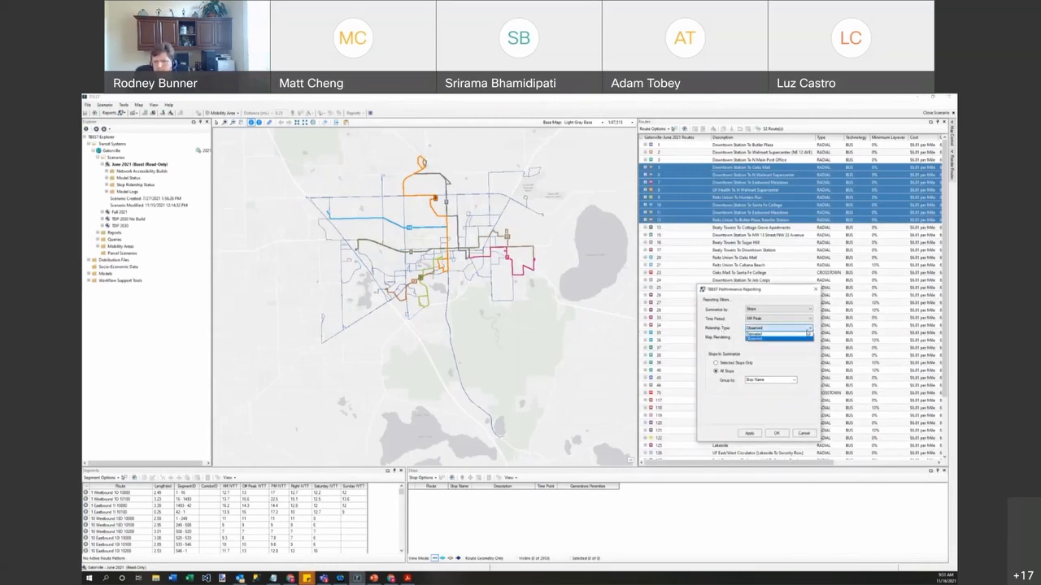
pyautogui.click(765, 334)
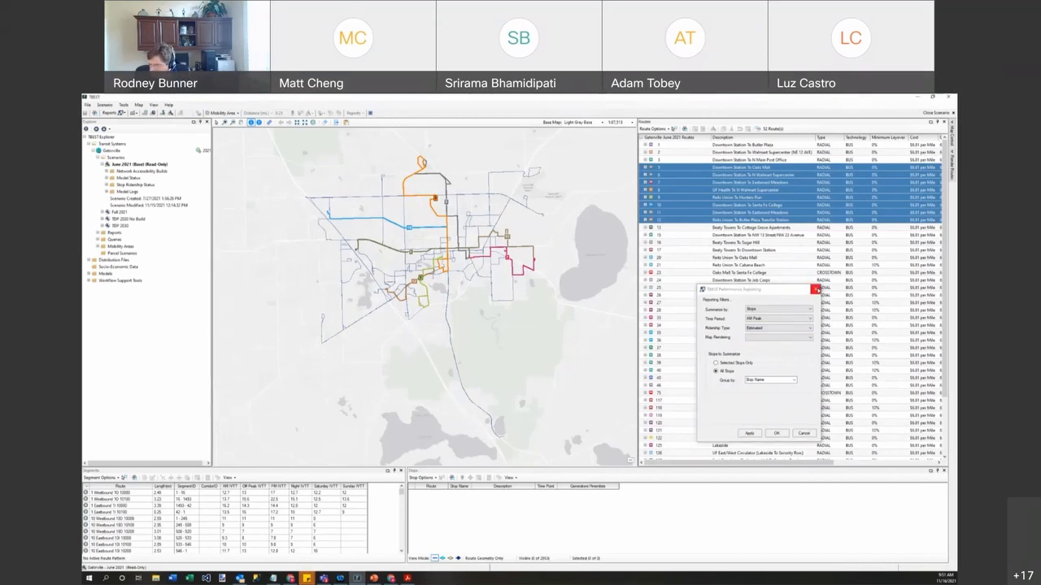
pyautogui.click(816, 290)
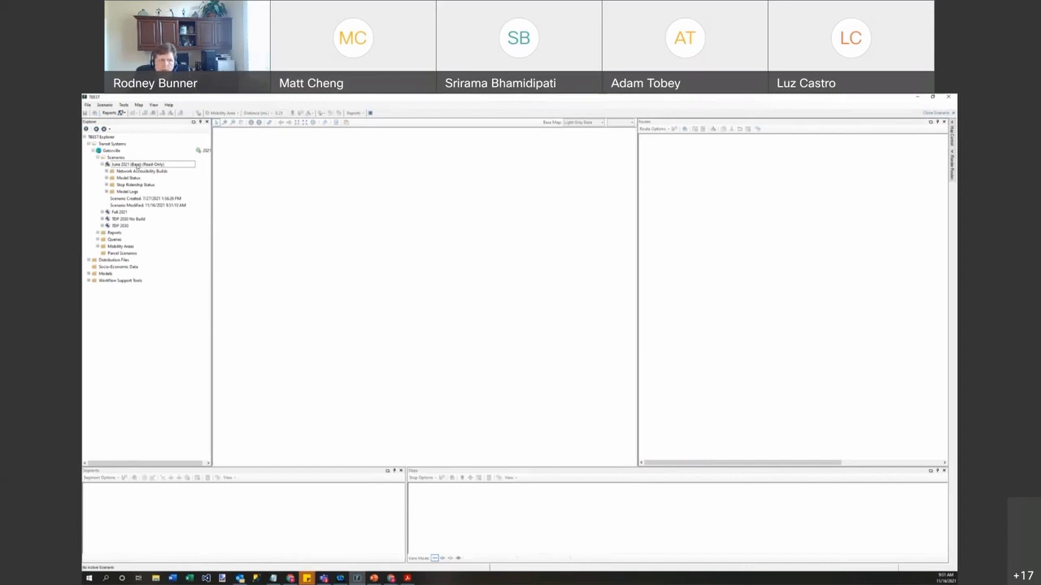
# Open the Fall 2021 scenario of the Gatorville transit system.
pyautogui.click(126, 213)
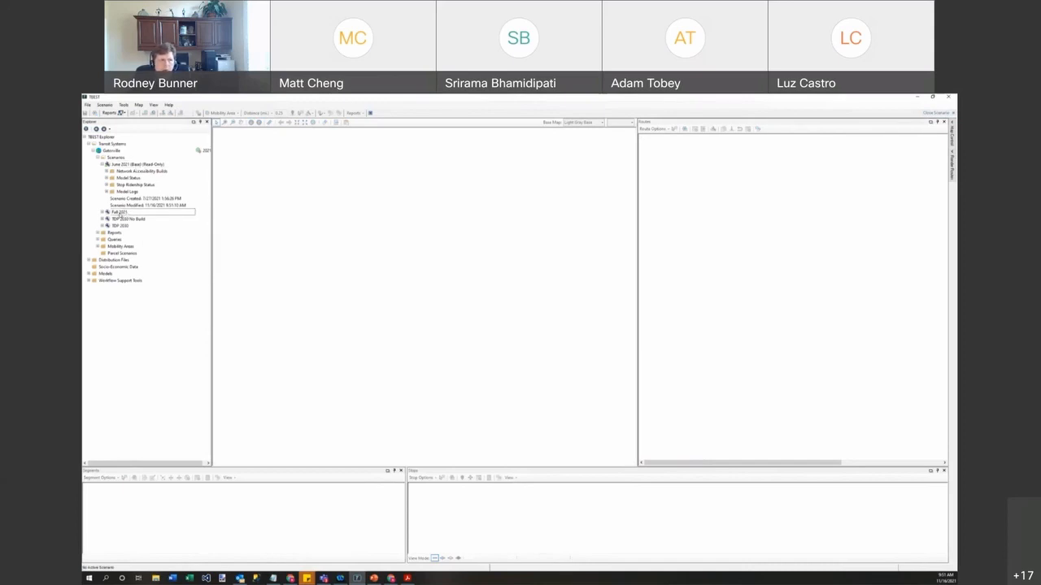
pyautogui.doubleClick(120, 214)
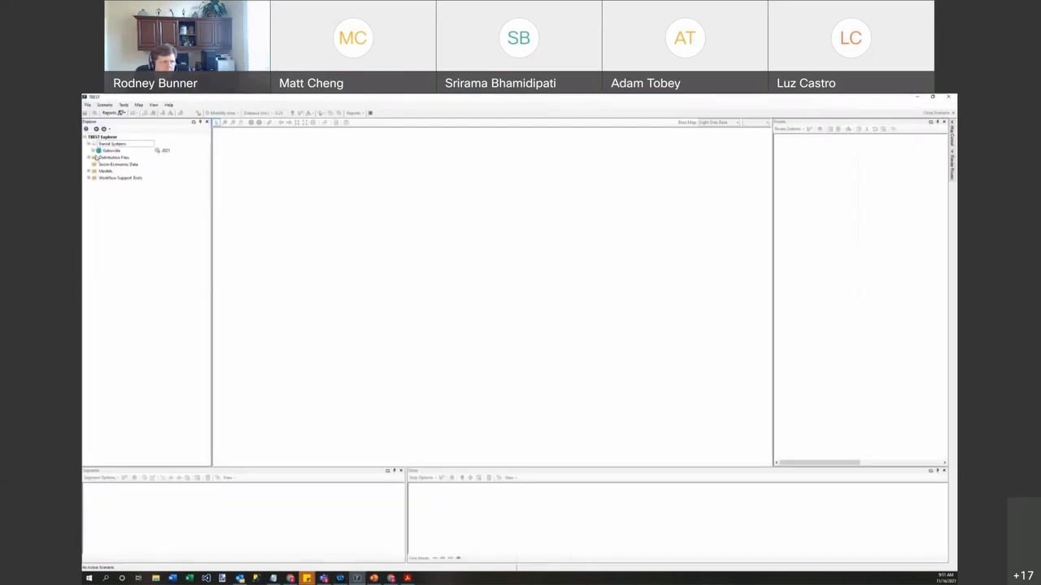
pyautogui.click(93, 150)
pyautogui.click(97, 157)
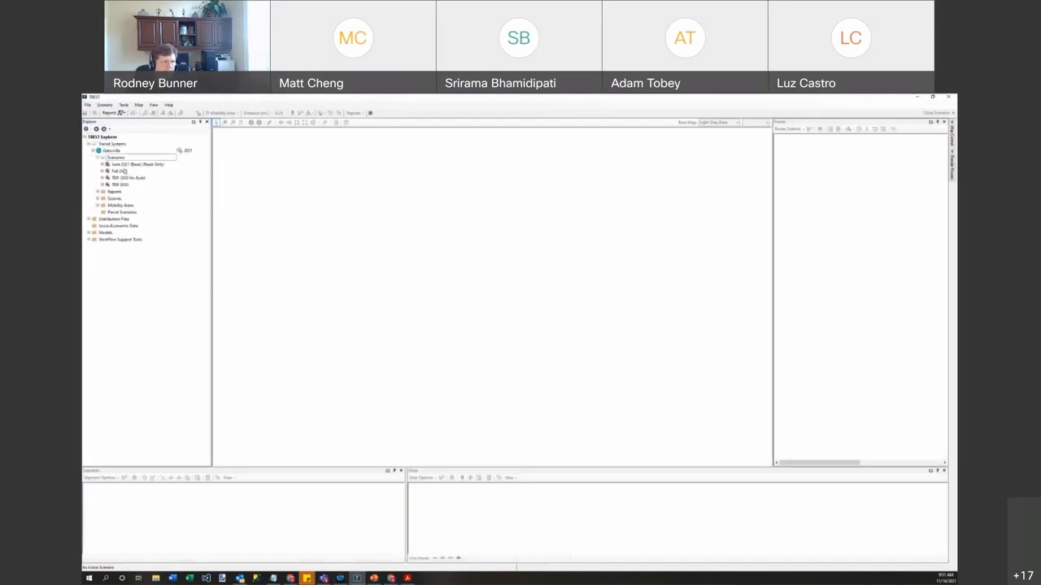
pyautogui.doubleClick(120, 171)
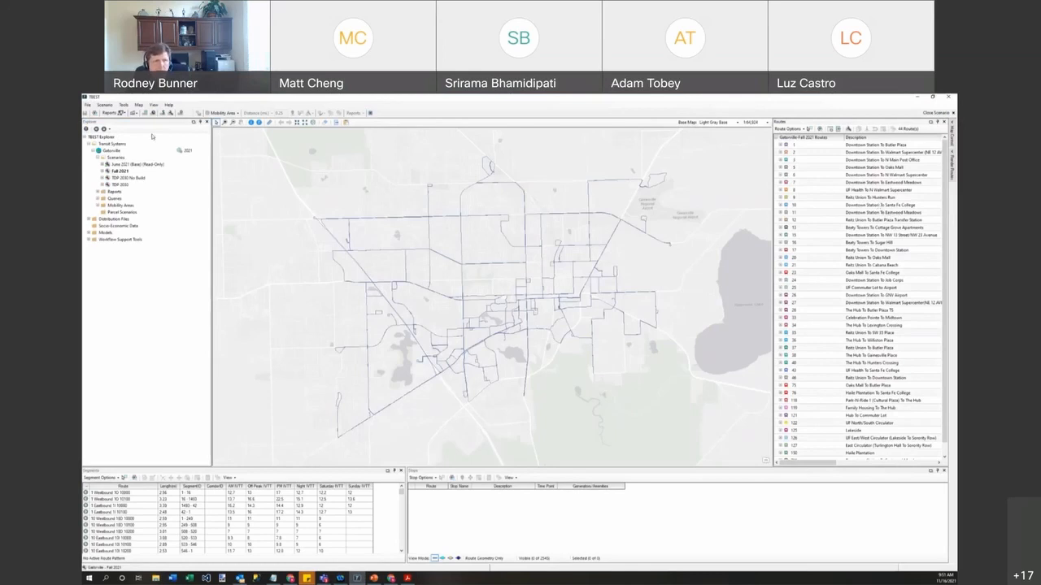
# Open the Route Performance report settings and try the Segment Bandwidth - Boardings and Stop Ridership - Transfer Boardings map renderings.
pyautogui.click(119, 114)
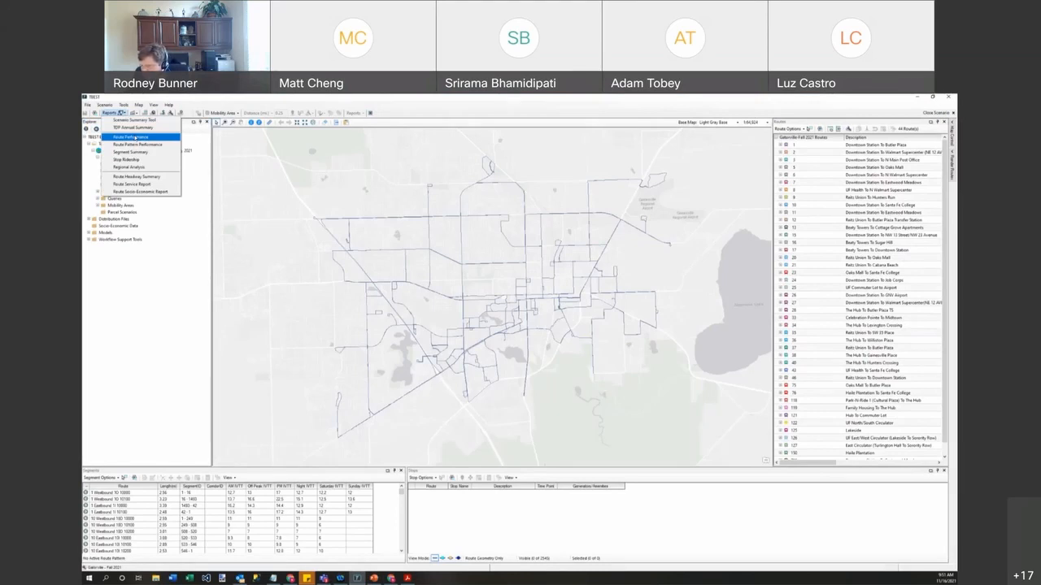
pyautogui.click(135, 137)
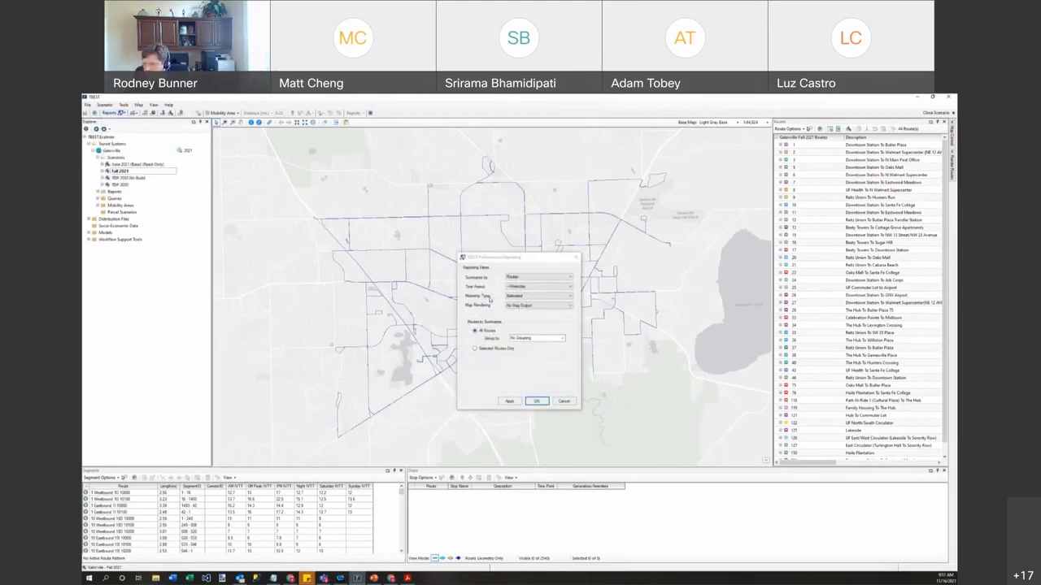
pyautogui.click(570, 305)
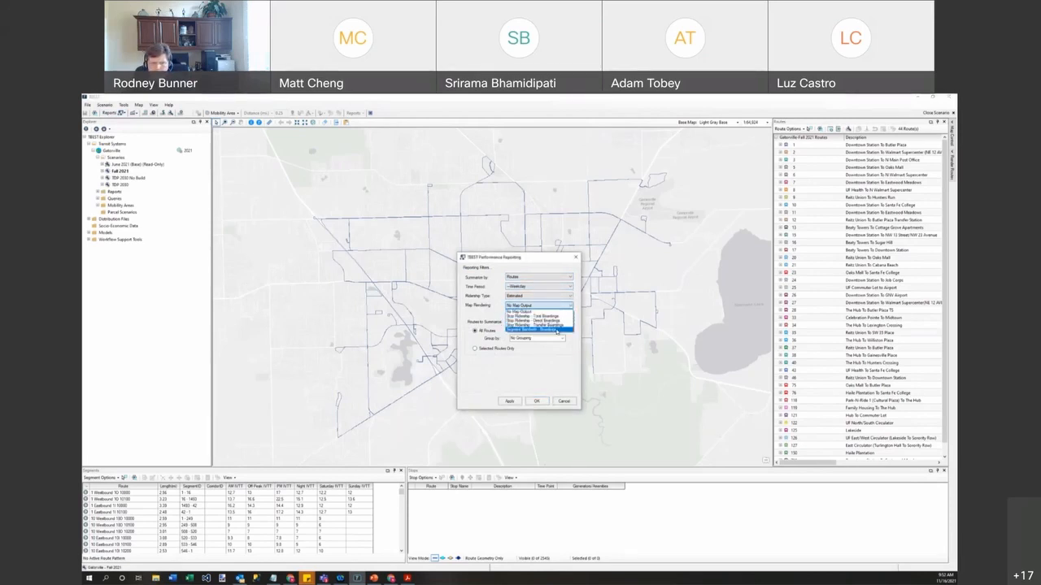
pyautogui.click(521, 330)
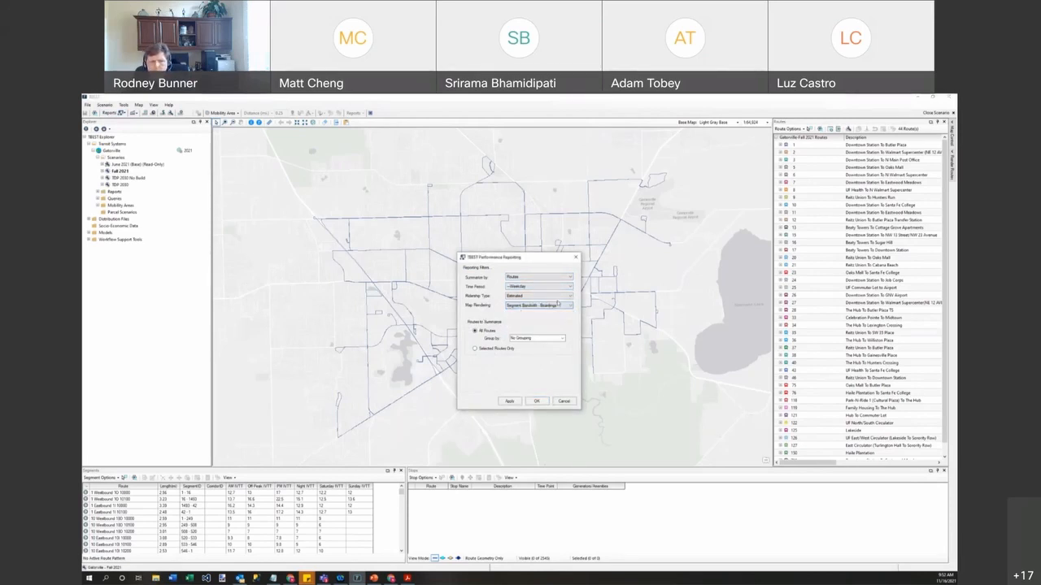
pyautogui.click(570, 296)
pyautogui.click(570, 301)
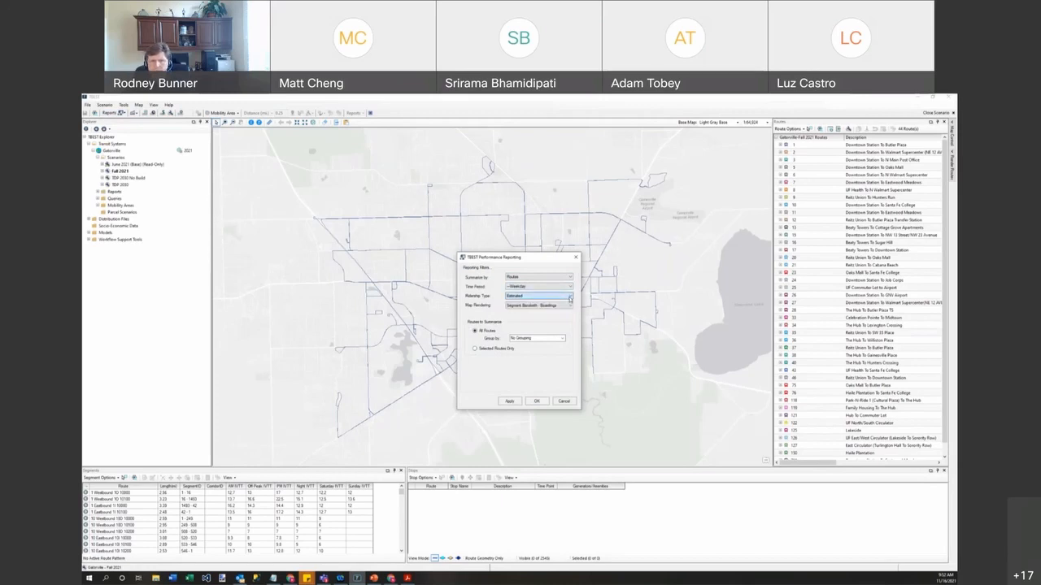
pyautogui.click(565, 305)
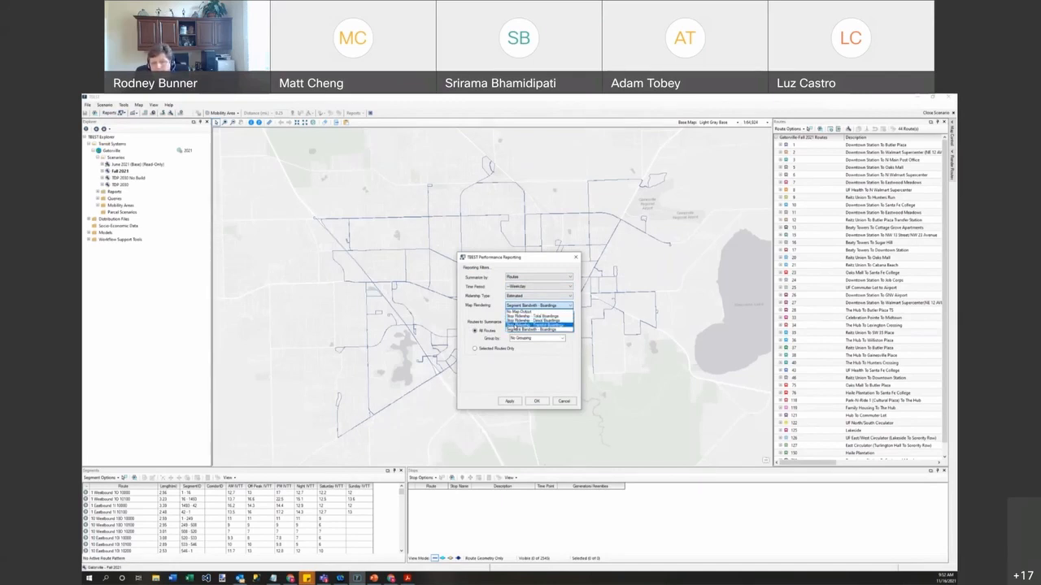
pyautogui.click(533, 325)
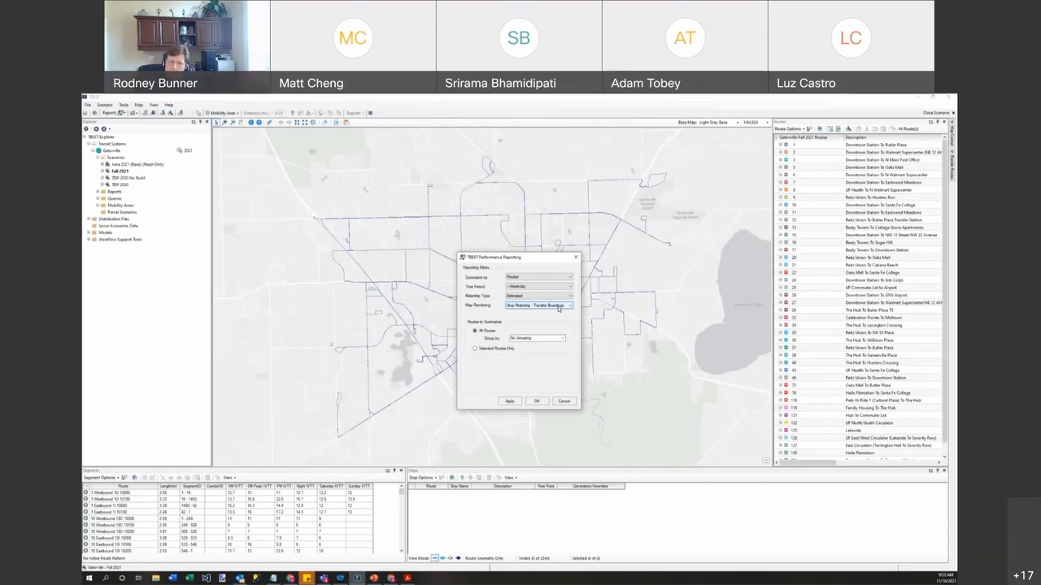
# Limit the route report to selected routes only and set its map rendering to Stop Ridership - Total Boardings.
pyautogui.click(485, 350)
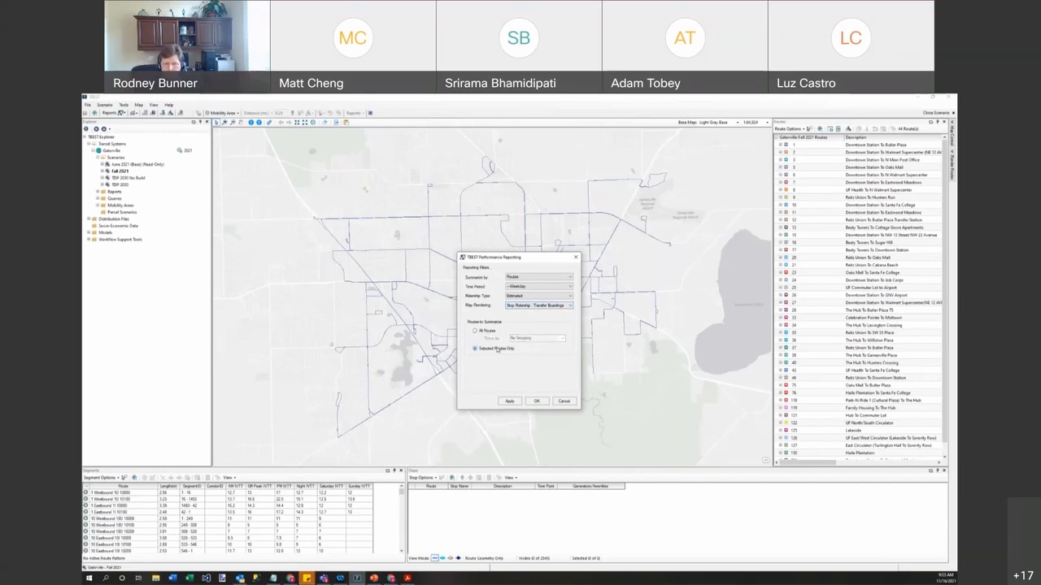
pyautogui.moveTo(521, 258); pyautogui.dragTo(449, 254)
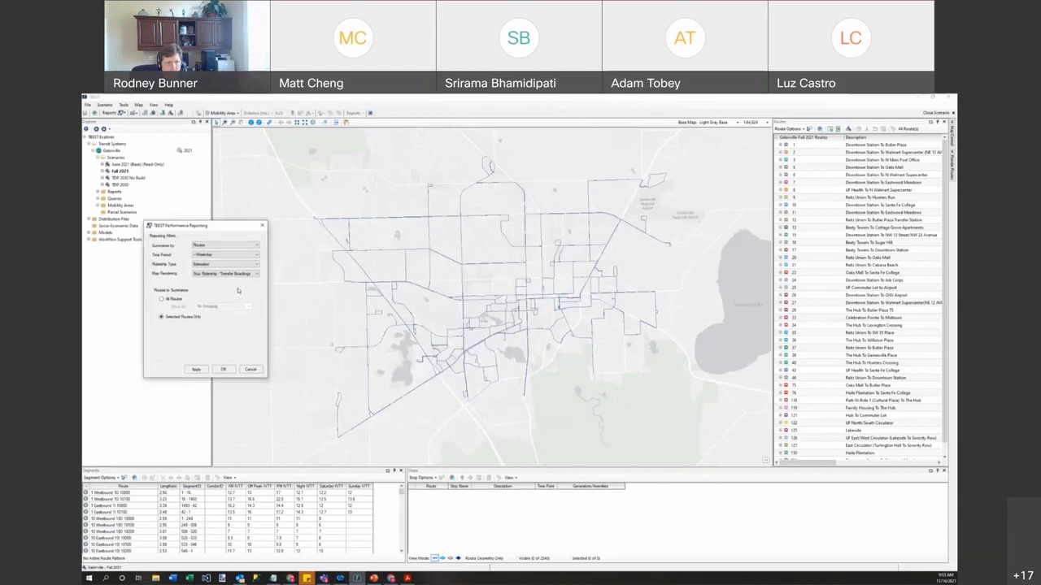
pyautogui.click(257, 274)
pyautogui.click(247, 285)
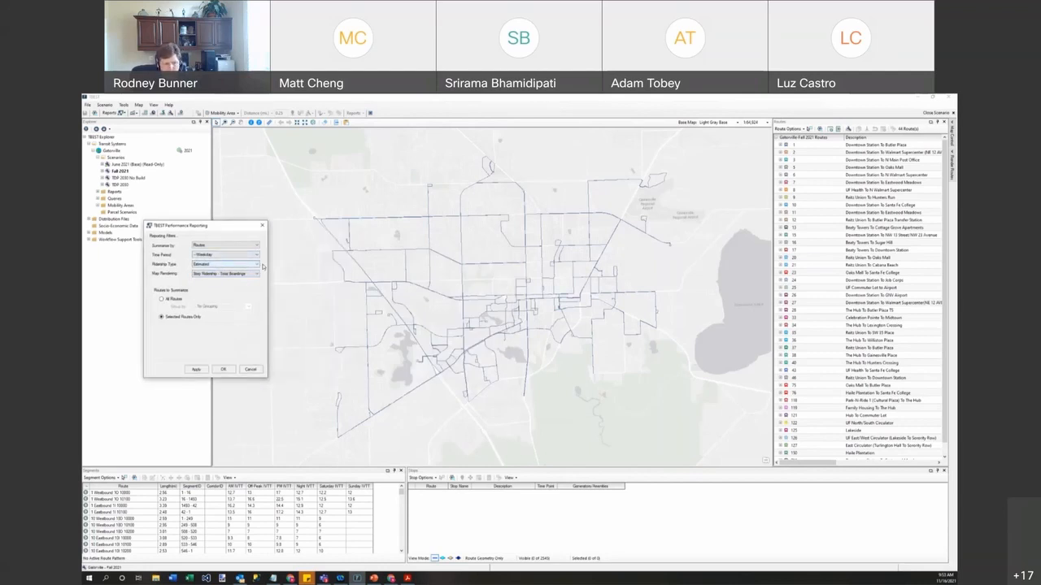
# Generate the weekday estimated ridership report for route 20, Reitz Union To Oaks Mall, and move the report off the map.
pyautogui.click(835, 256)
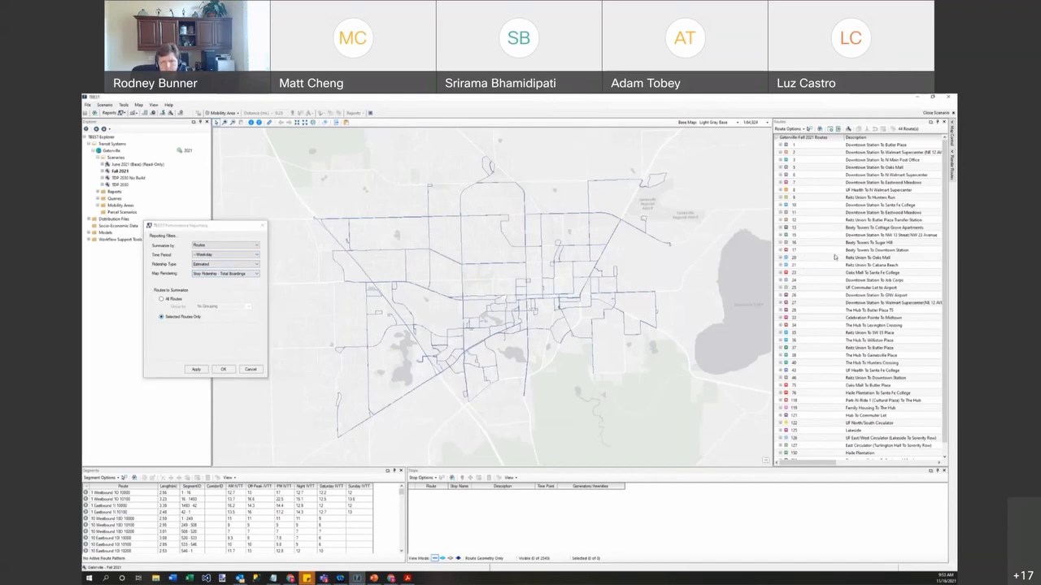
pyautogui.click(805, 236)
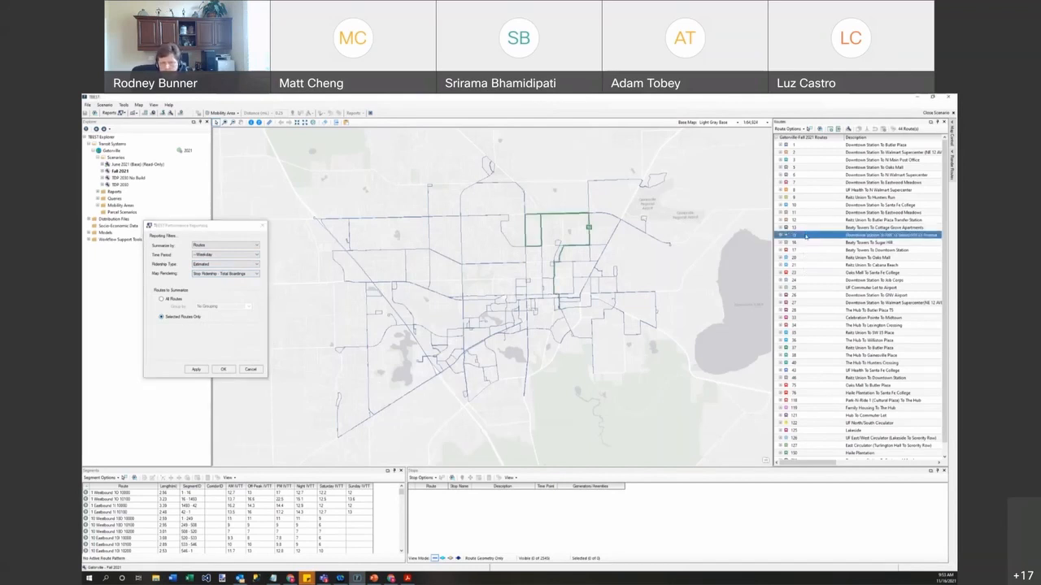
pyautogui.click(802, 243)
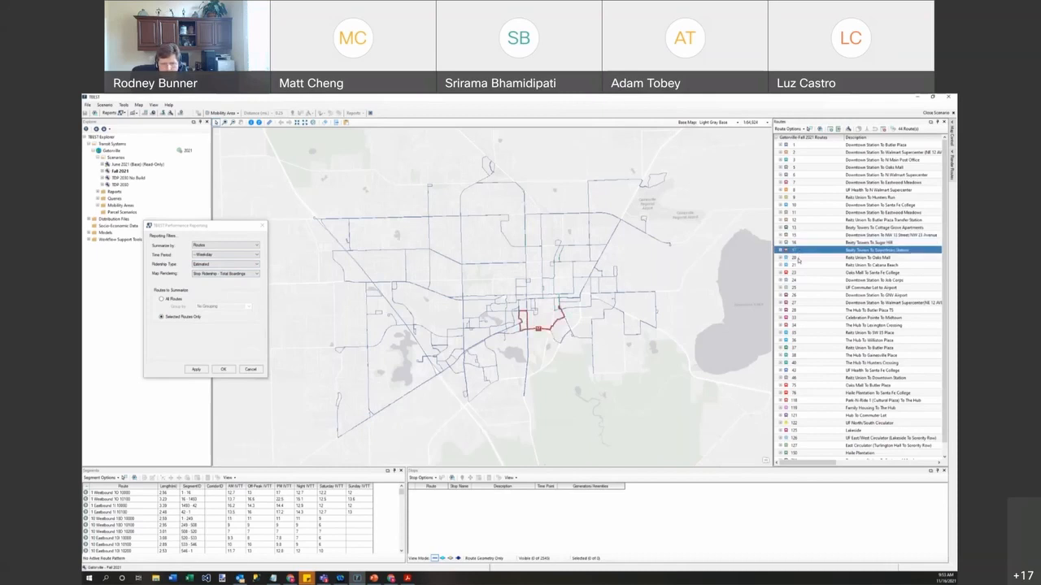
pyautogui.click(799, 258)
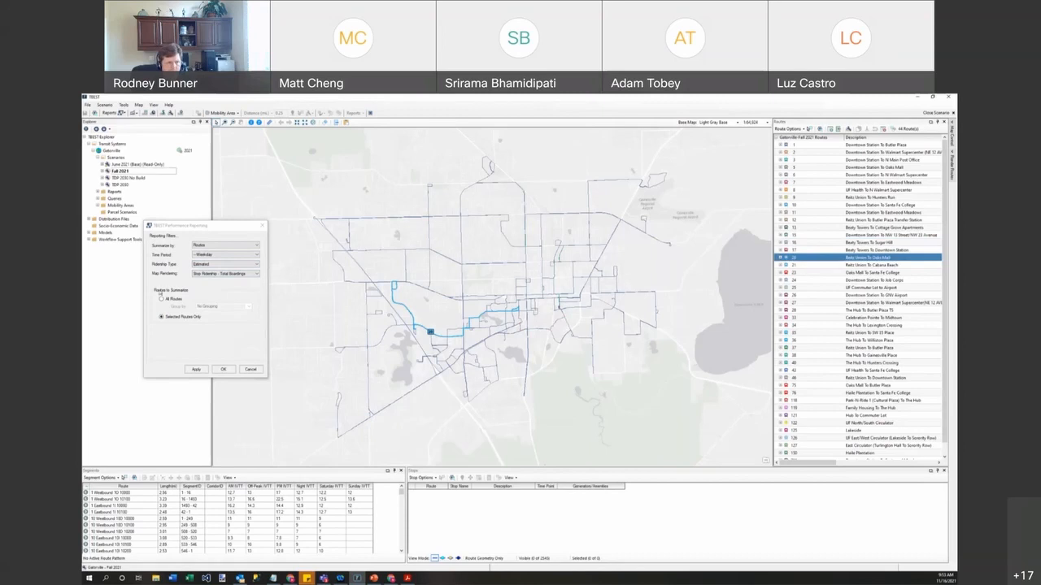
pyautogui.click(195, 369)
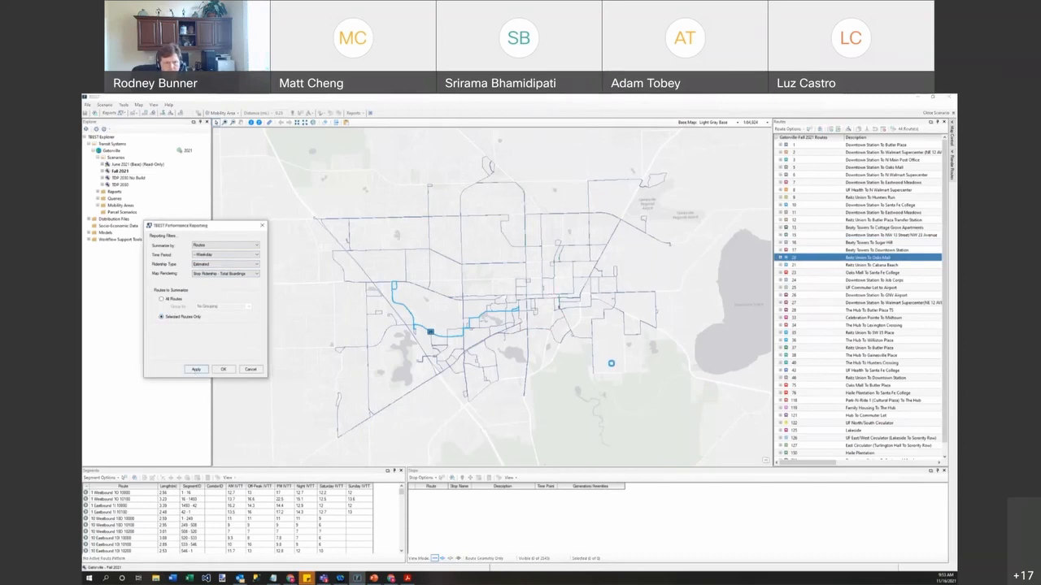
pyautogui.moveTo(316, 154); pyautogui.dragTo(836, 213)
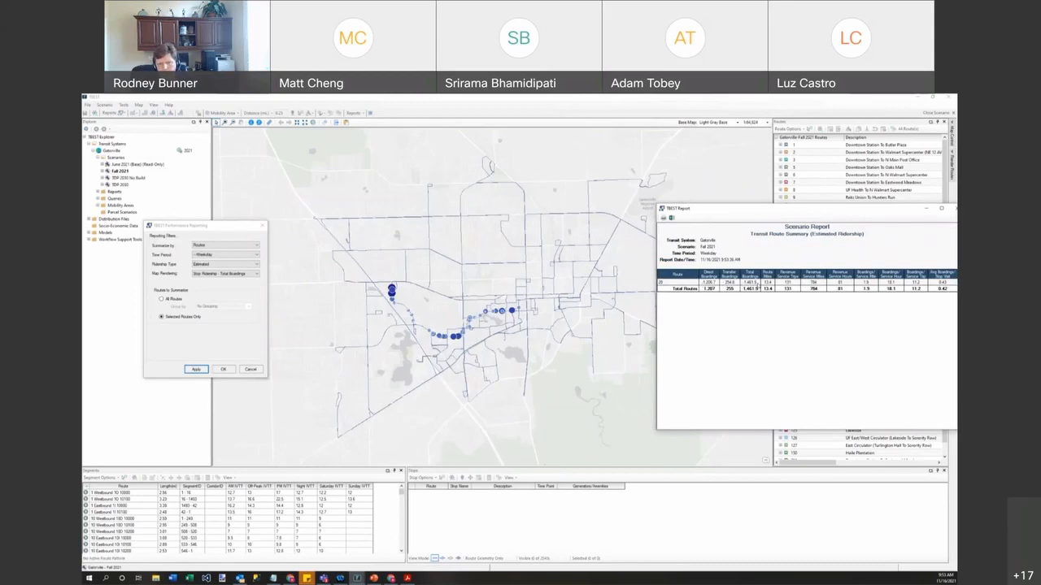
pyautogui.moveTo(754, 210); pyautogui.dragTo(720, 205)
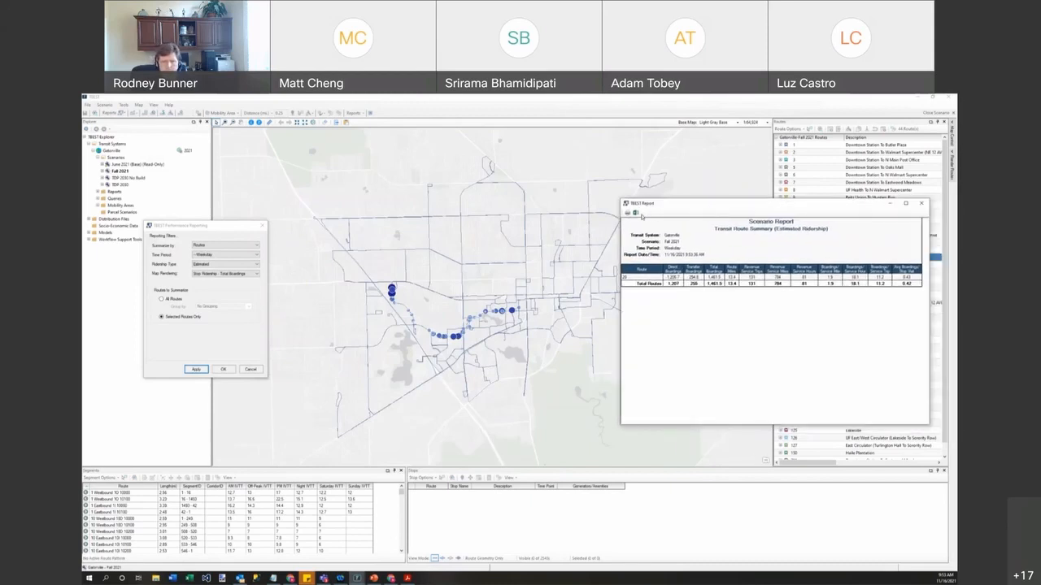
# Export the route report's map data to a file geodatabase named Route20 and open it in ArcMap.
pyautogui.click(635, 213)
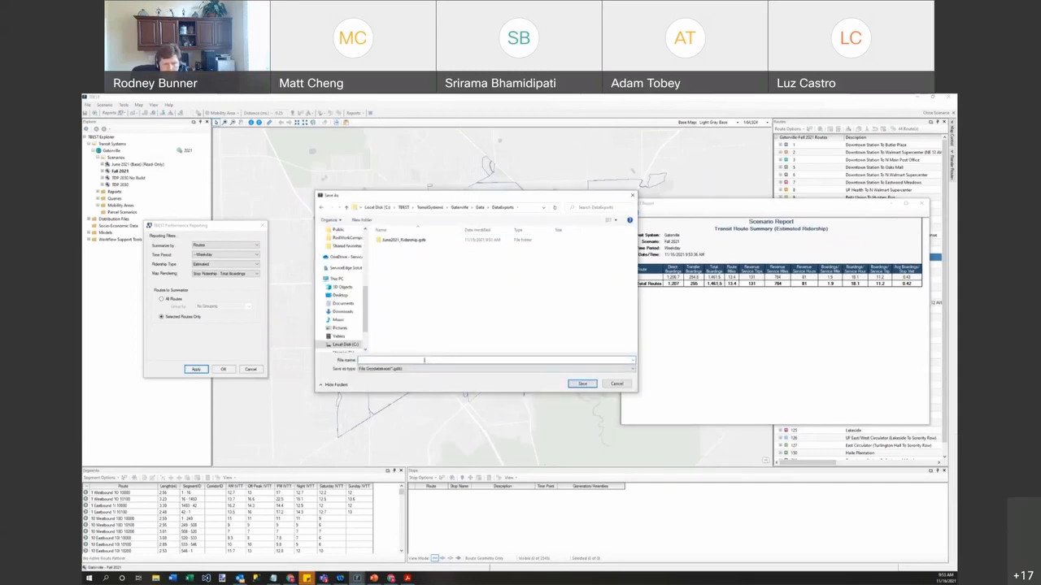
pyautogui.write('RouteSu')
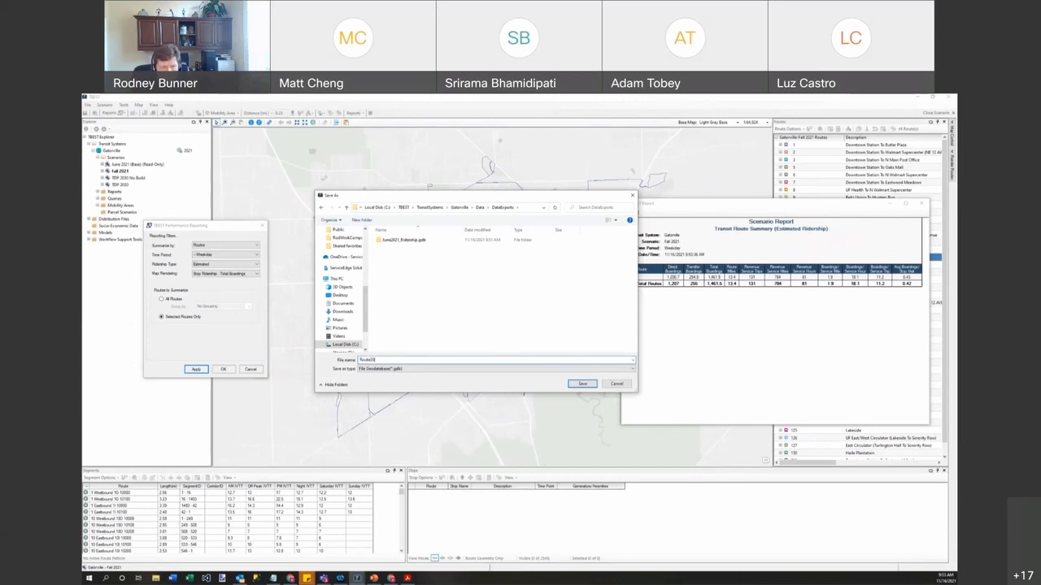
pyautogui.press('Return')
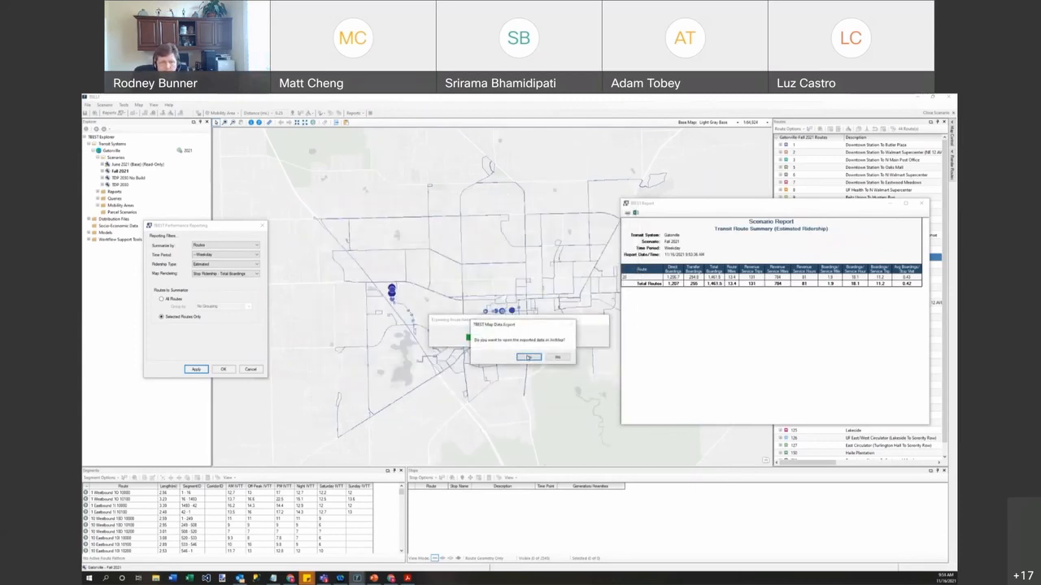
pyautogui.click(528, 358)
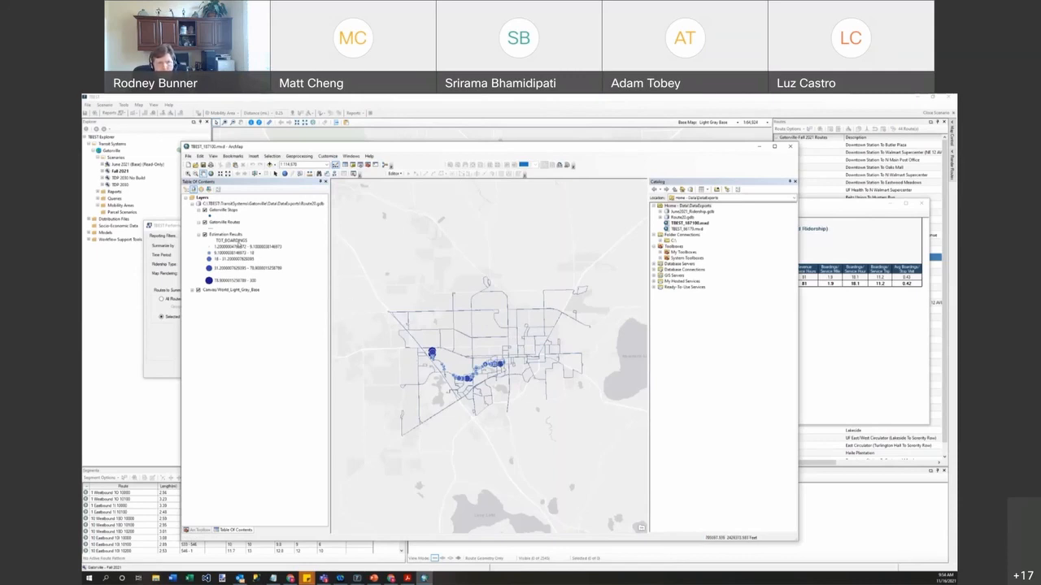
# Open the attribute table of the Estimation Results layer and examine its total, transfer and direct boardings fields.
pyautogui.click(235, 235)
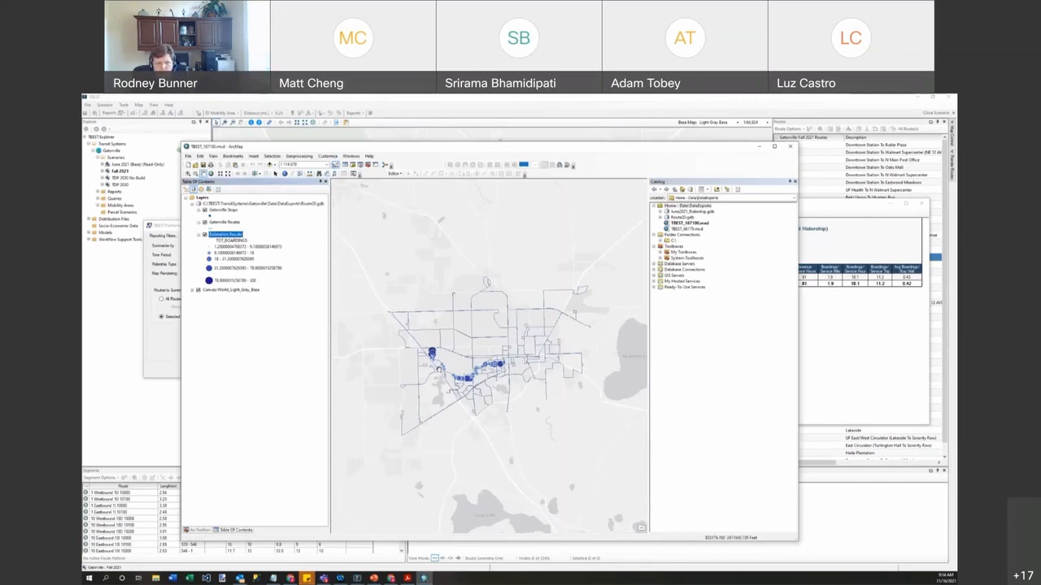
pyautogui.rightClick(212, 235)
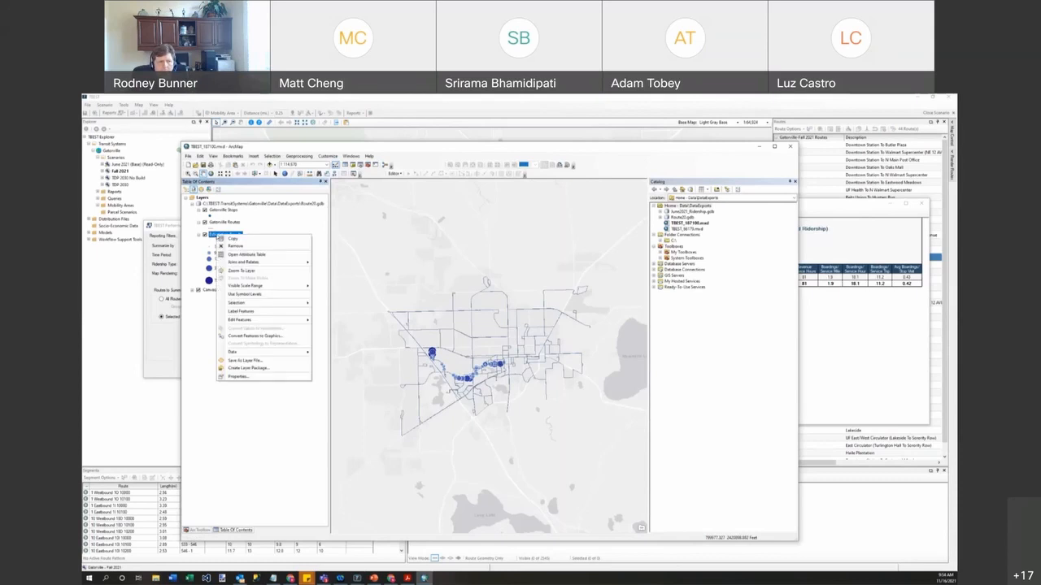
pyautogui.click(287, 259)
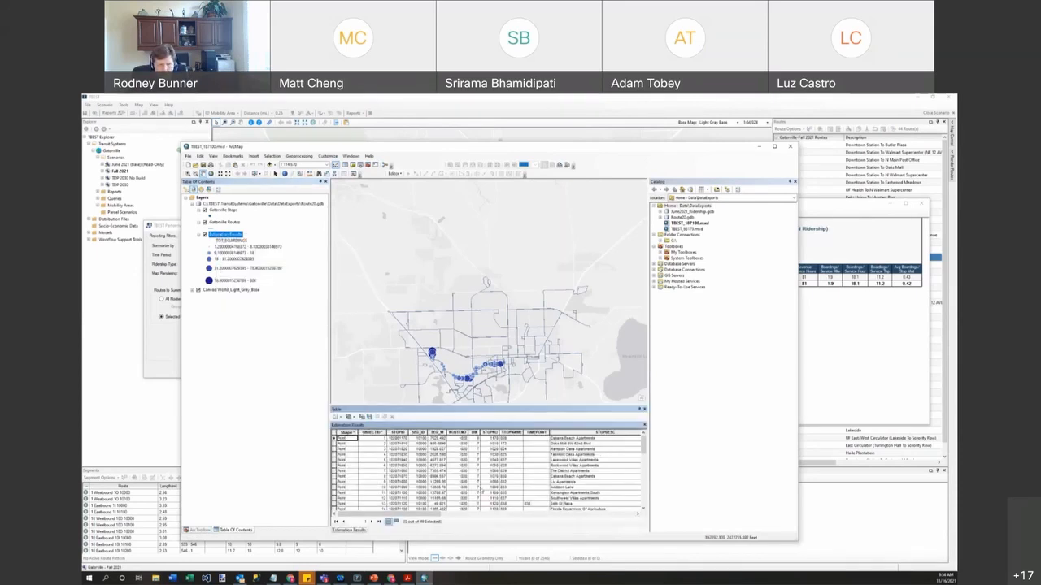
pyautogui.moveTo(431, 516); pyautogui.dragTo(624, 516)
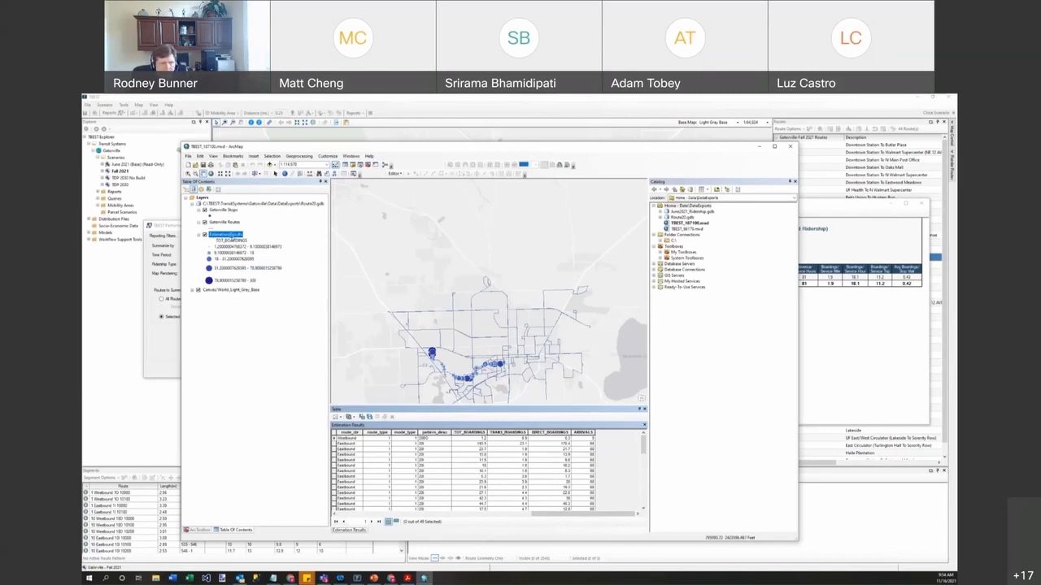
# Set up pie chart symbology for the Estimation Results layer using the TRANS_BOARDINGS and DIRECT_BOARDINGS fields.
pyautogui.rightClick(232, 236)
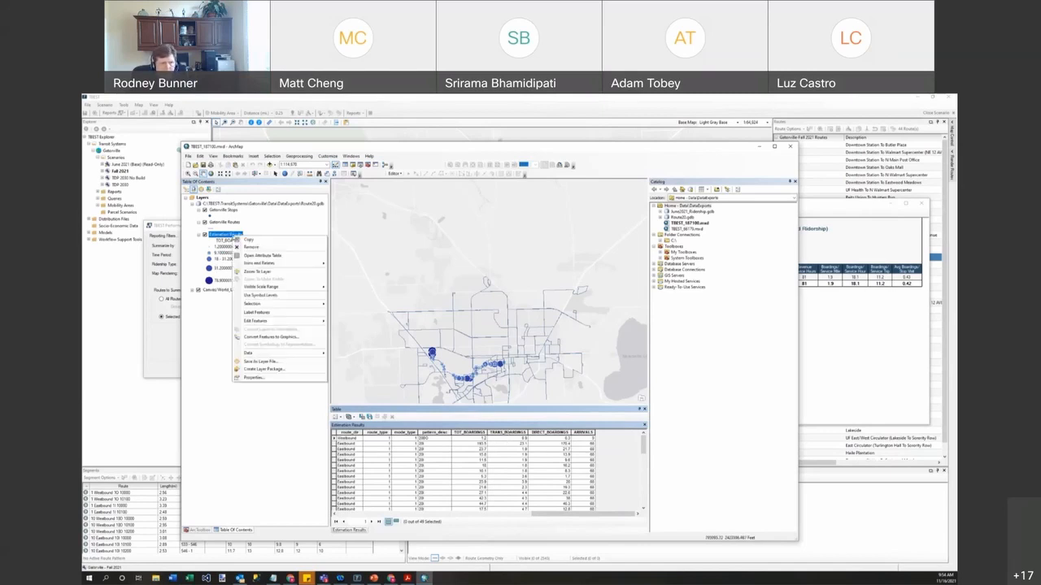
pyautogui.click(253, 377)
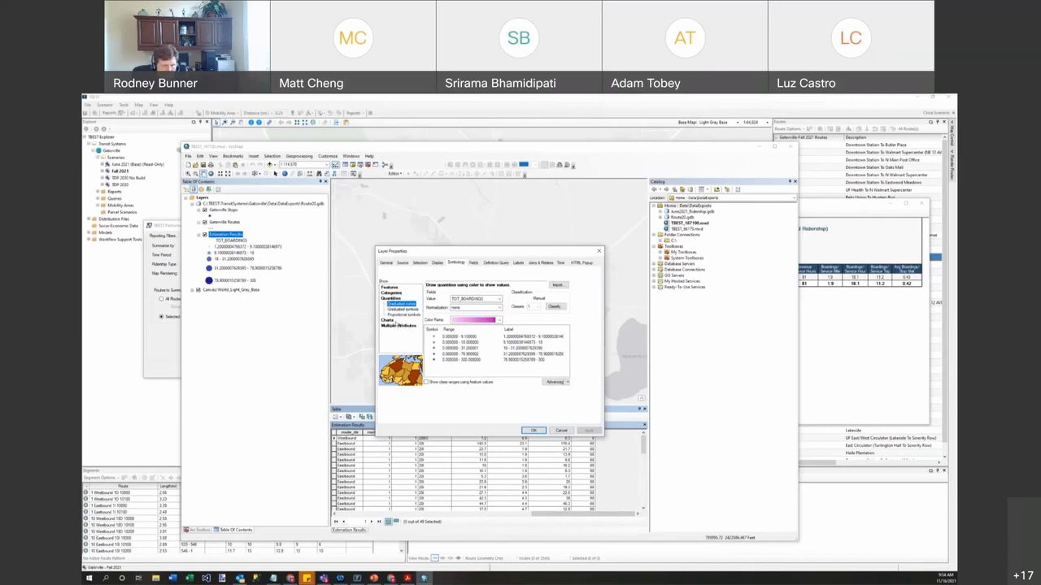
pyautogui.click(389, 321)
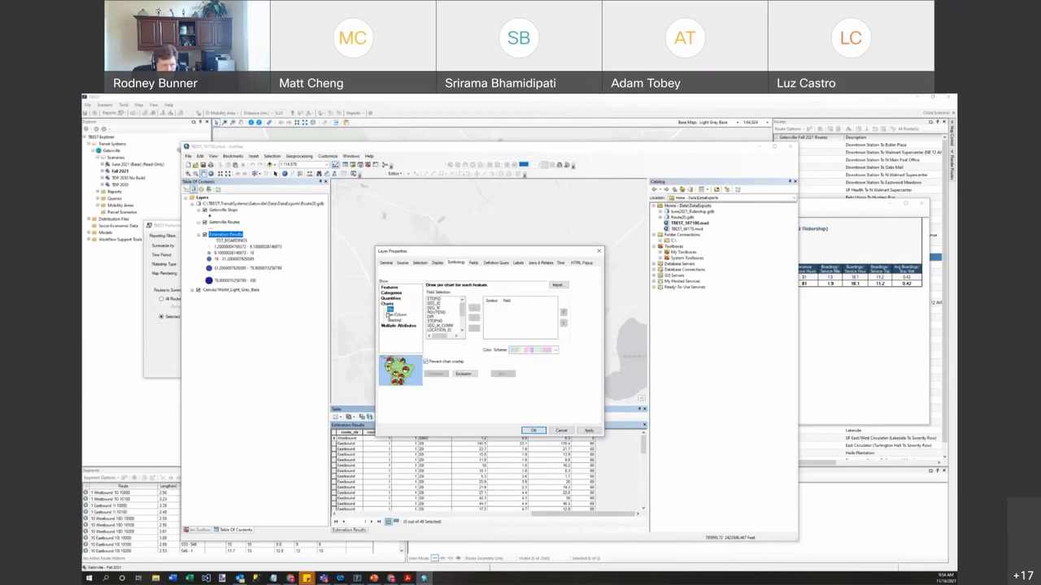
pyautogui.scroll(-2, 461, 317)
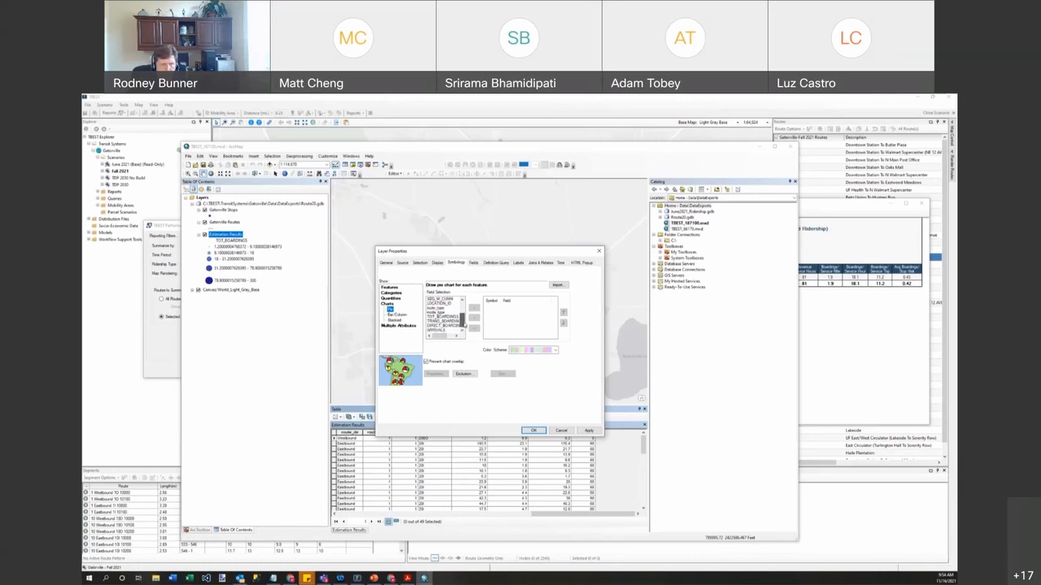
pyautogui.click(444, 322)
pyautogui.click(474, 309)
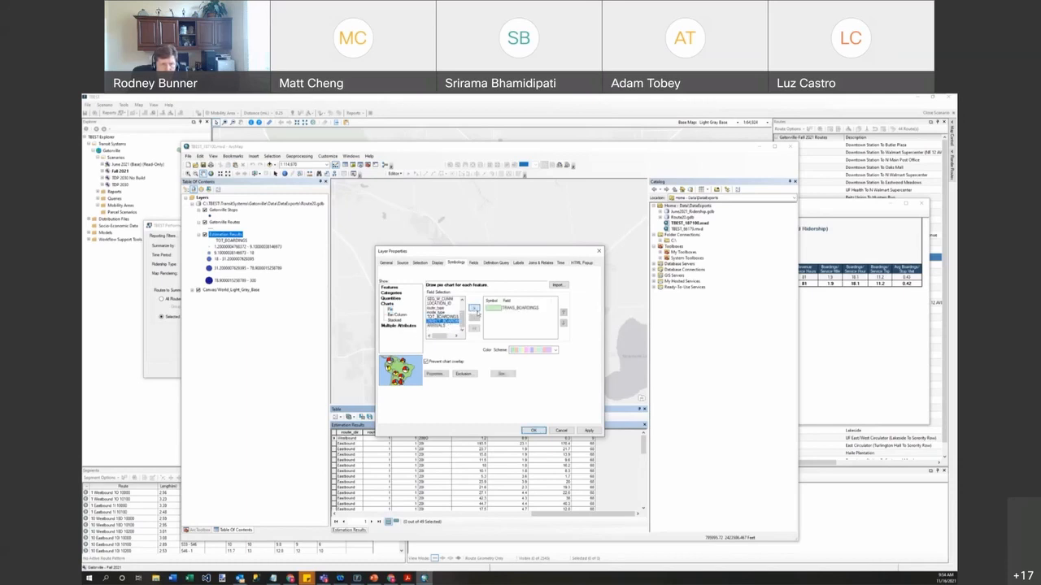
pyautogui.click(474, 310)
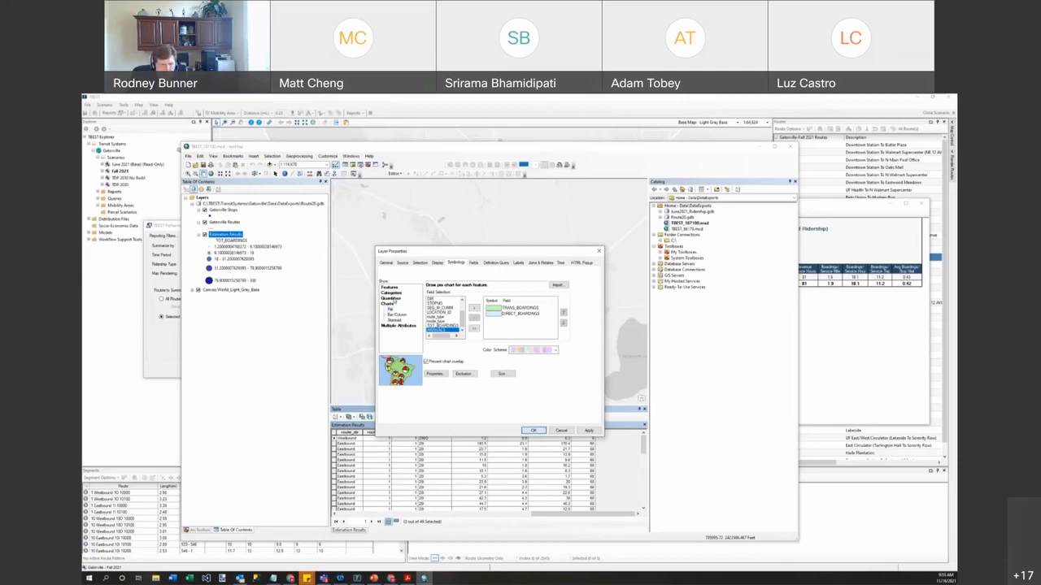
# Try graduated symbols on TOT_BOARDINGS for the Estimation Results layer and move the properties dialog off the map.
pyautogui.click(393, 299)
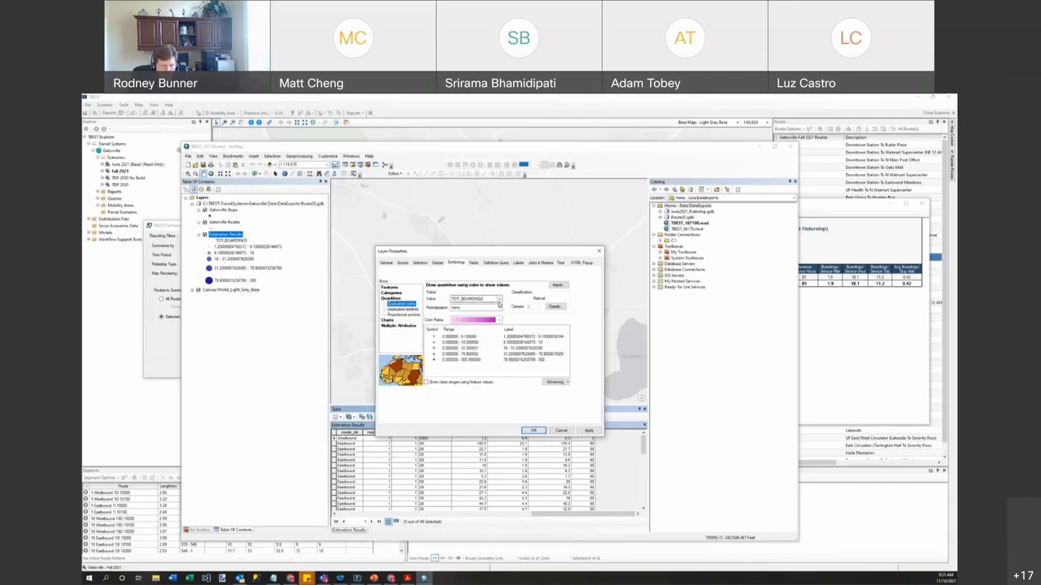
pyautogui.click(500, 321)
pyautogui.click(500, 321)
pyautogui.click(415, 310)
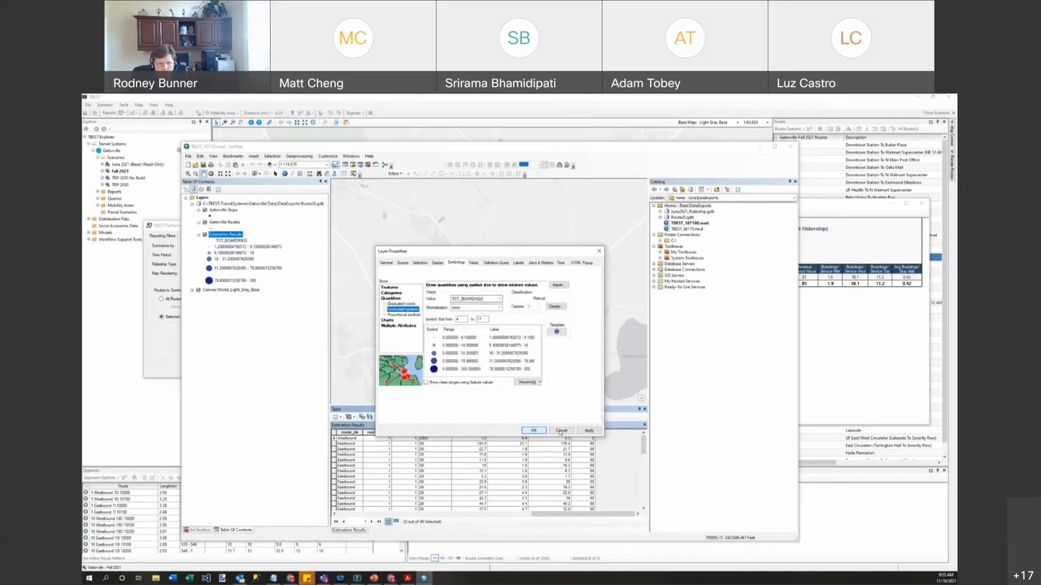
pyautogui.click(587, 430)
pyautogui.moveTo(488, 255); pyautogui.dragTo(690, 247)
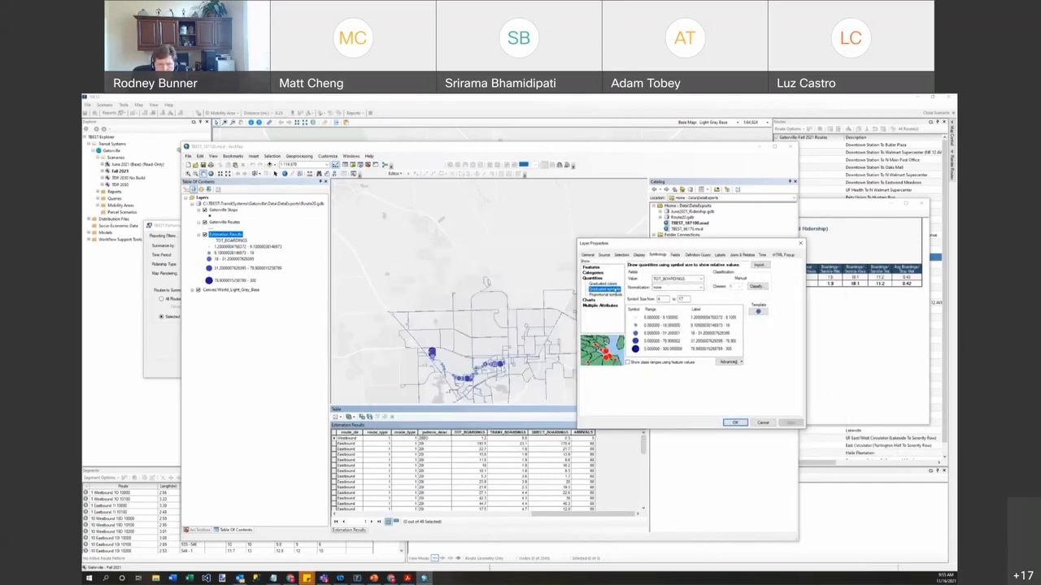
# Apply the transfer and direct boardings pie charts to the stops, allowing chart overlap and reducing the pie size.
pyautogui.click(590, 300)
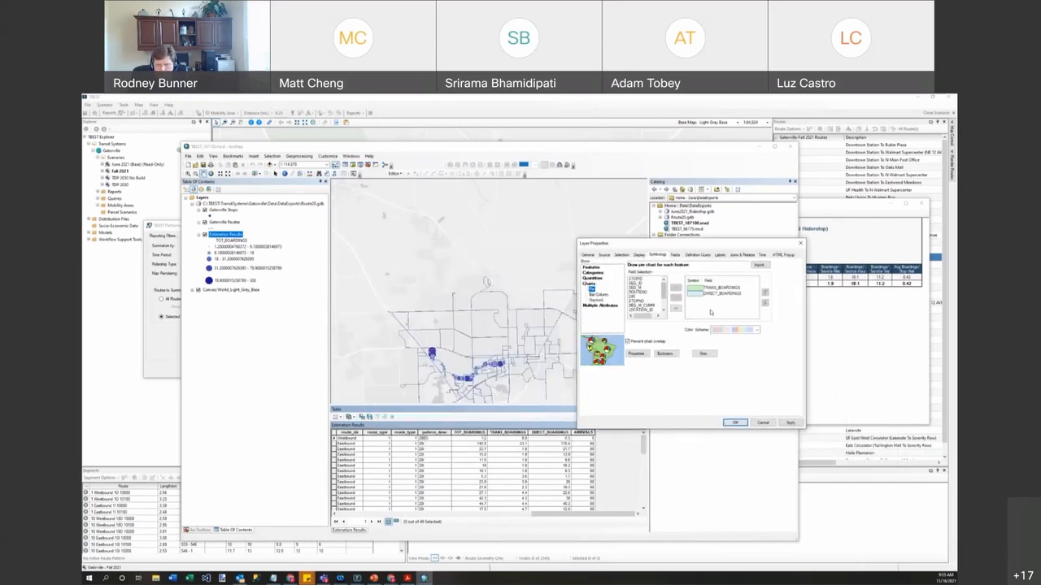
pyautogui.click(789, 422)
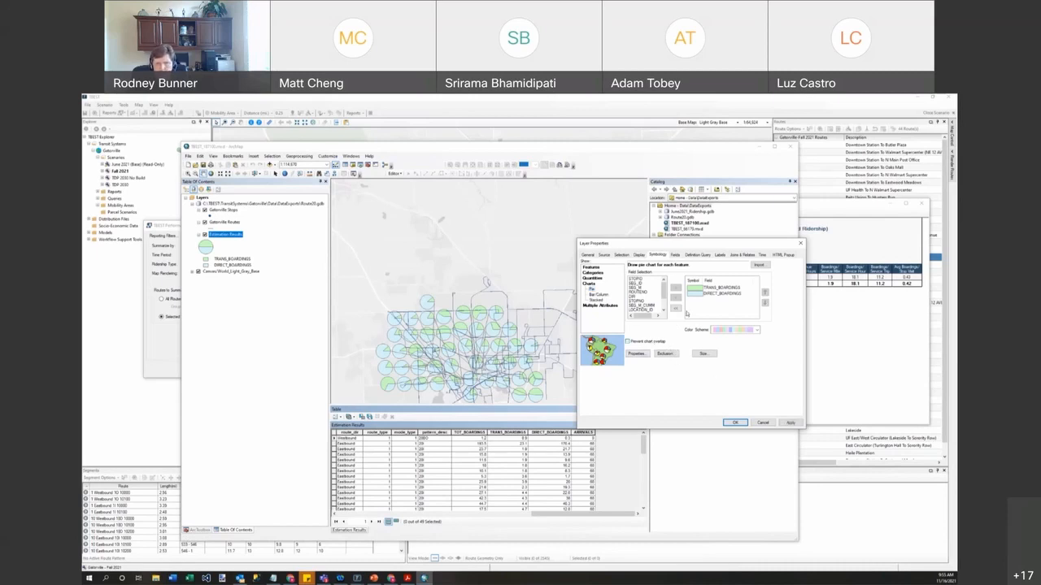
pyautogui.click(703, 353)
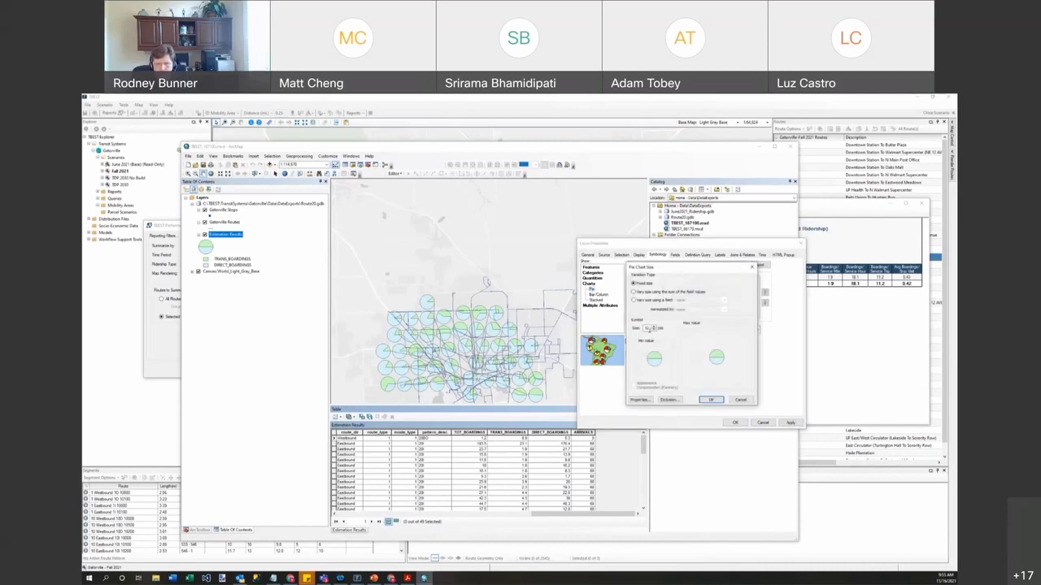
pyautogui.click(653, 330)
pyautogui.click(710, 400)
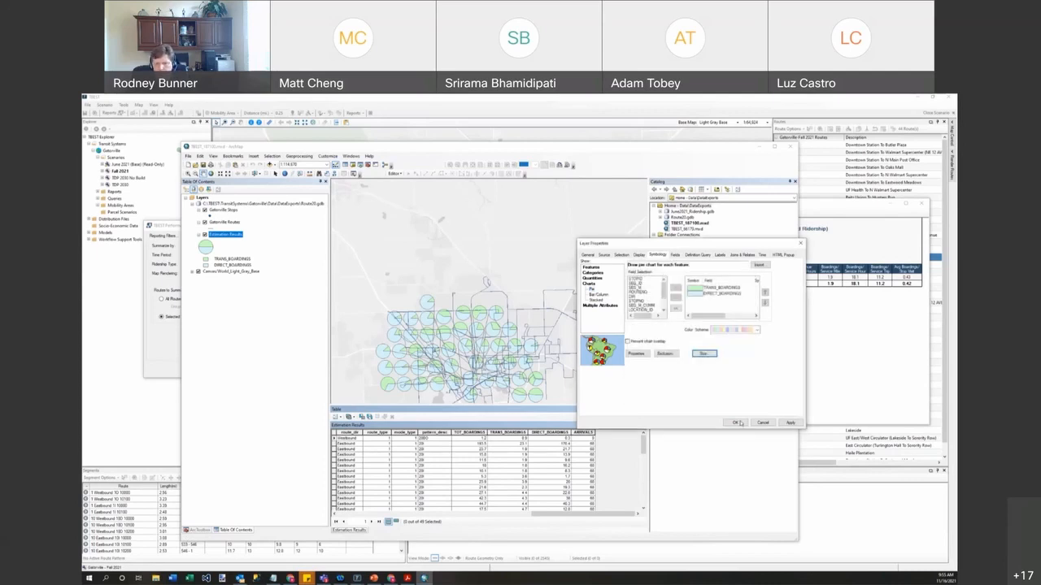
pyautogui.click(791, 423)
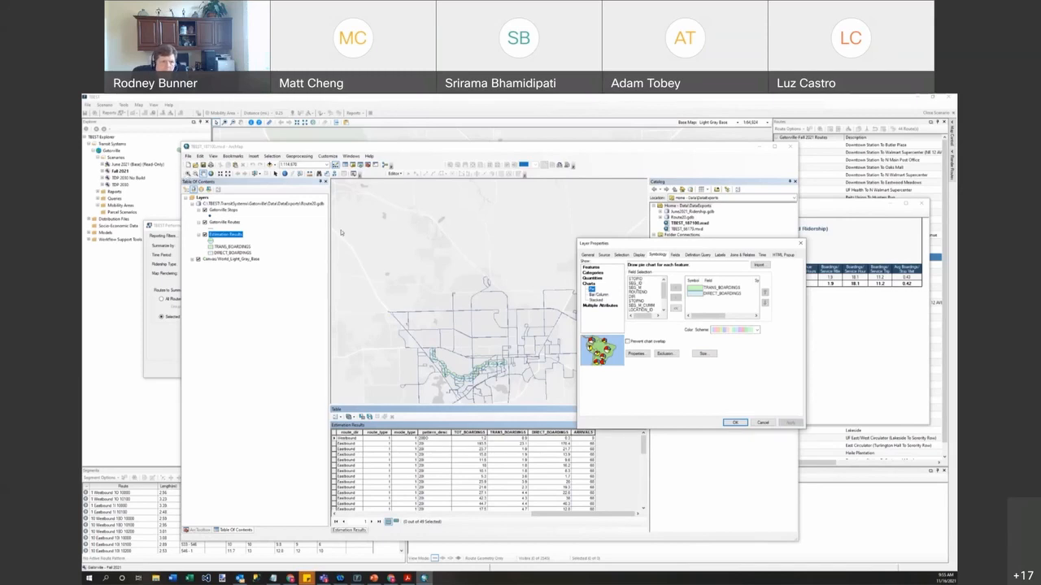
pyautogui.click(800, 243)
pyautogui.click(188, 173)
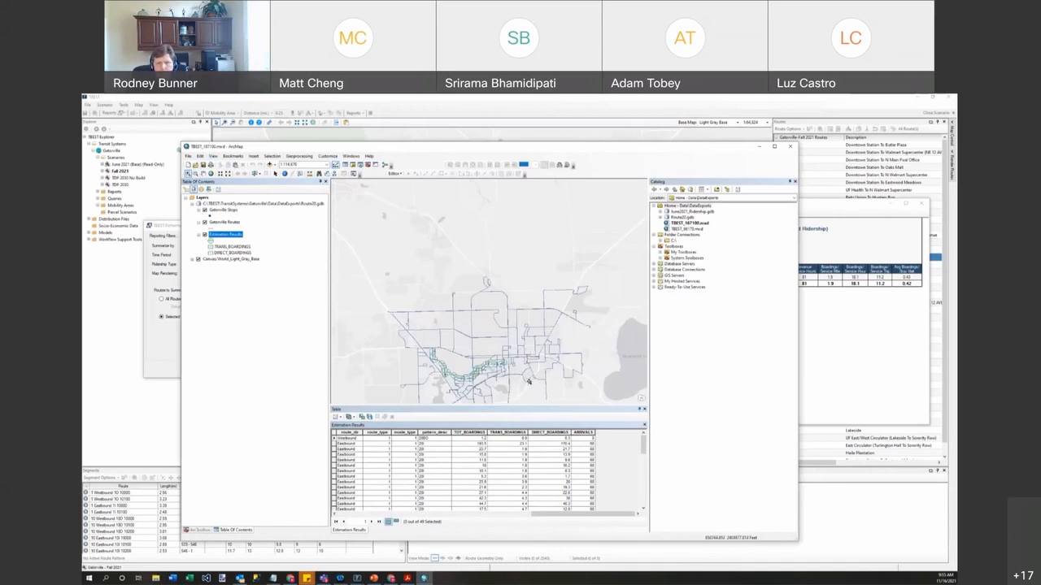
pyautogui.moveTo(532, 387); pyautogui.dragTo(412, 349)
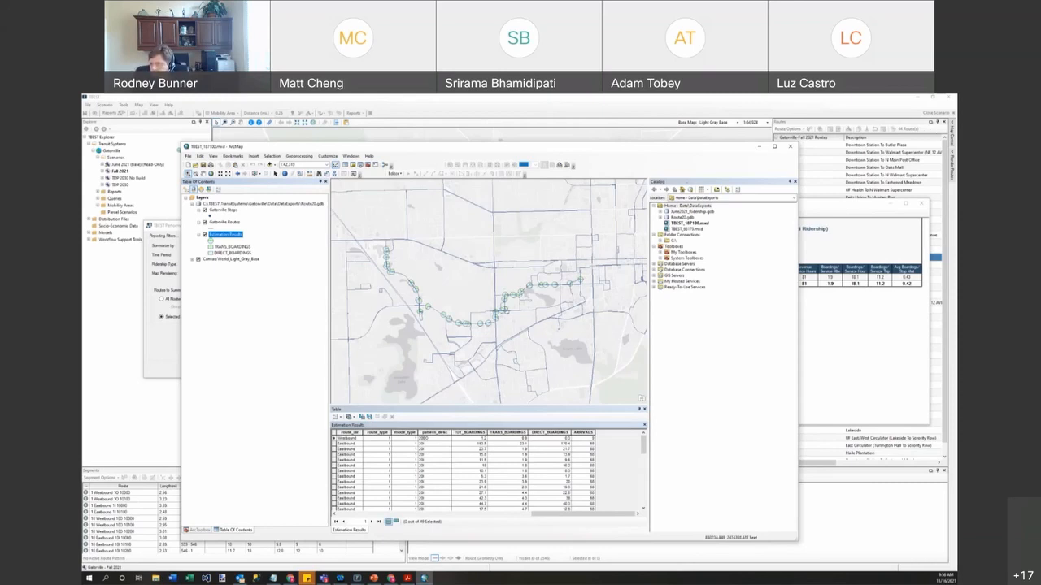
# Close the exported map without saving its changes and return to TBEST.
pyautogui.click(790, 146)
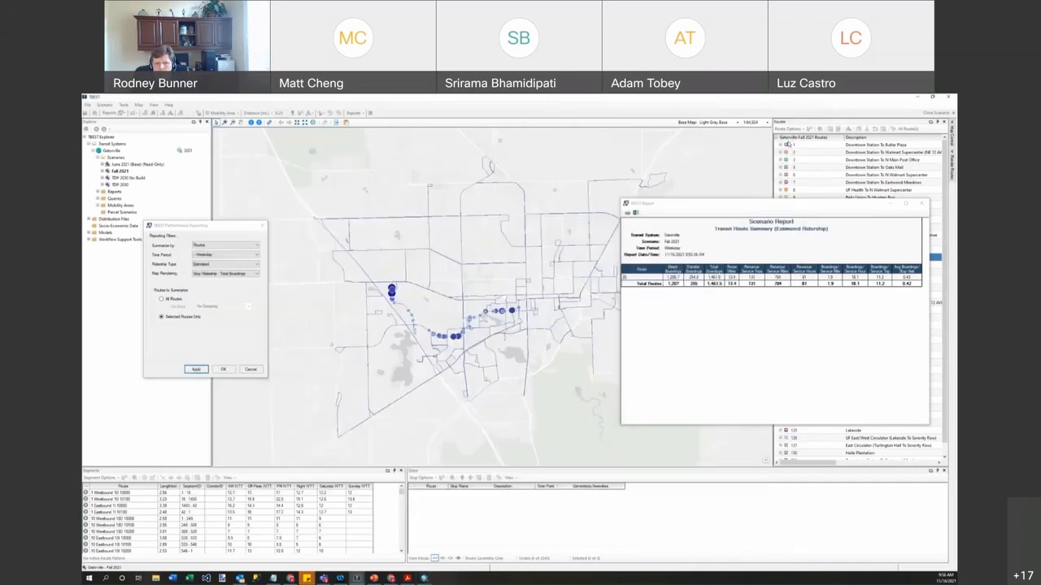
pyautogui.click(425, 578)
pyautogui.click(790, 147)
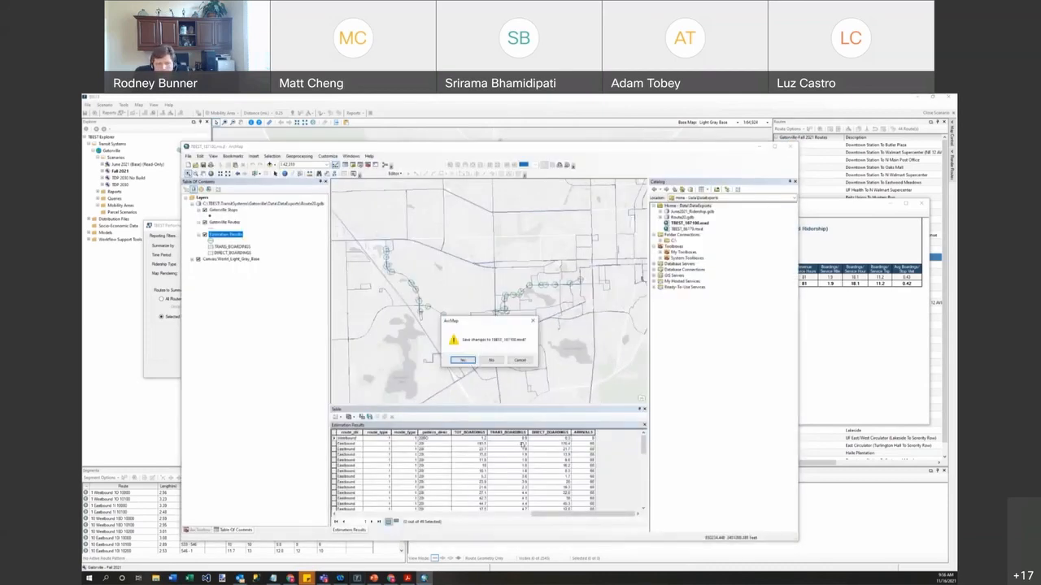
pyautogui.click(492, 360)
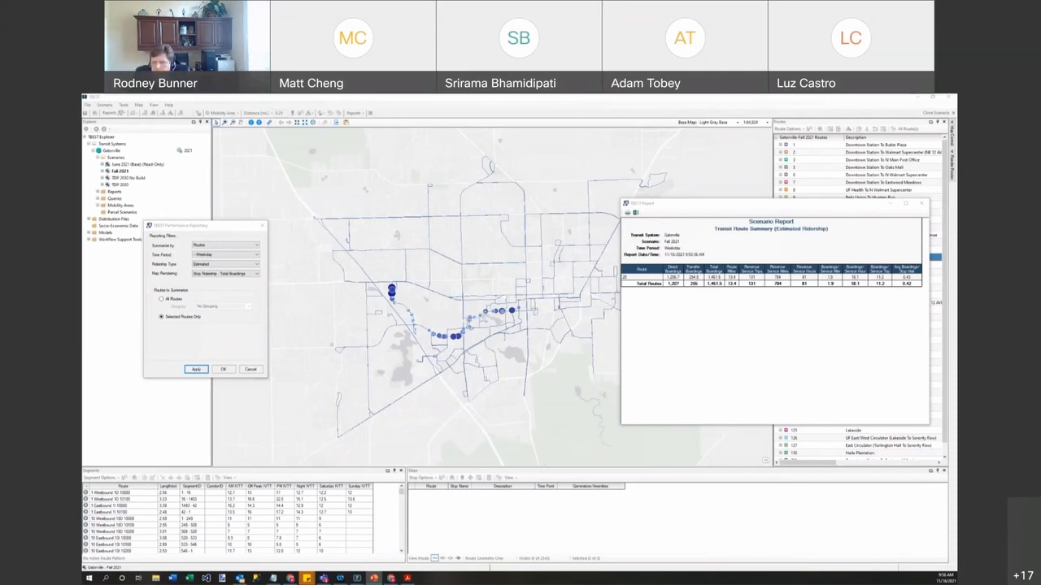
# Close the route 20 report and the performance reporting settings, and clear the route selection.
pyautogui.click(920, 205)
pyautogui.click(920, 205)
pyautogui.click(262, 226)
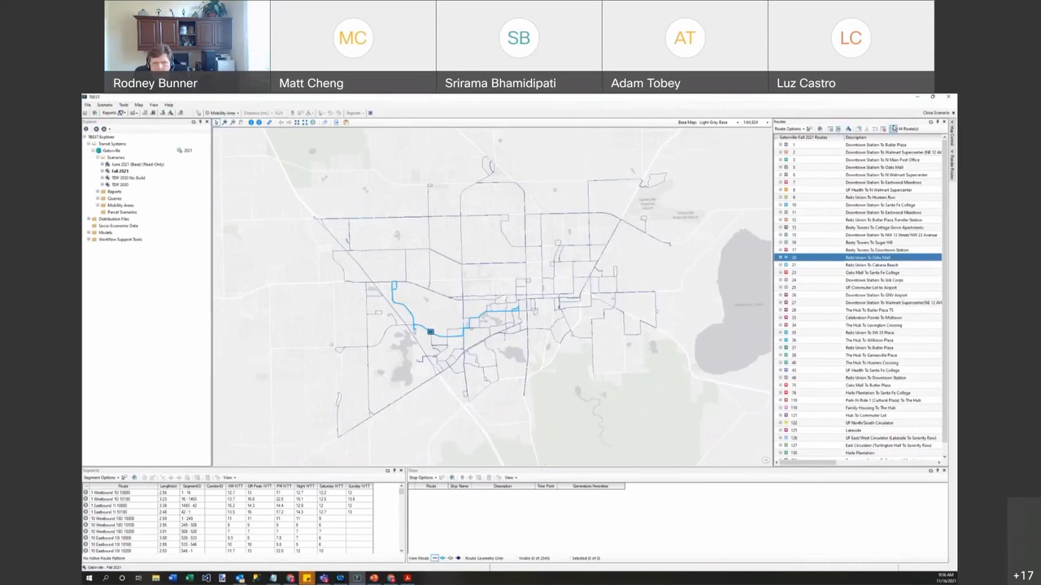
pyautogui.click(893, 129)
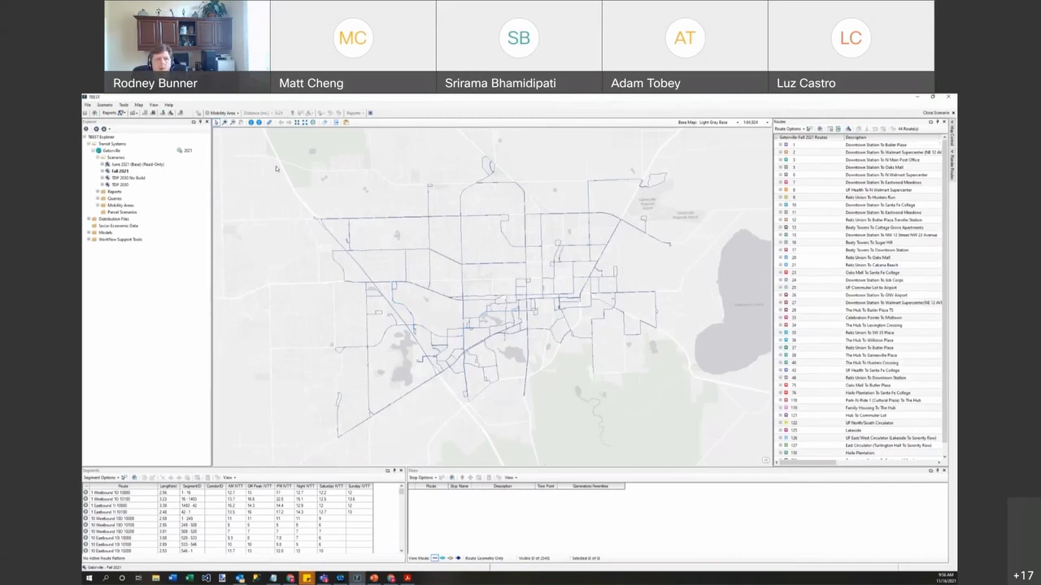
# Generate the Route Headway Summary for Fall 2021, move and enlarge the report window, and examine the headways of all routes.
pyautogui.click(195, 169)
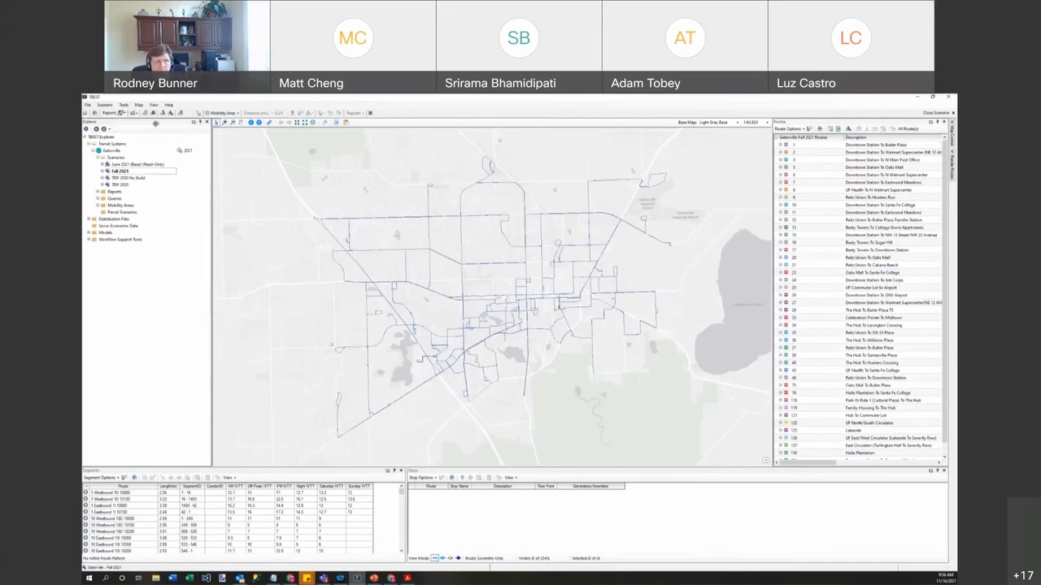
pyautogui.click(122, 113)
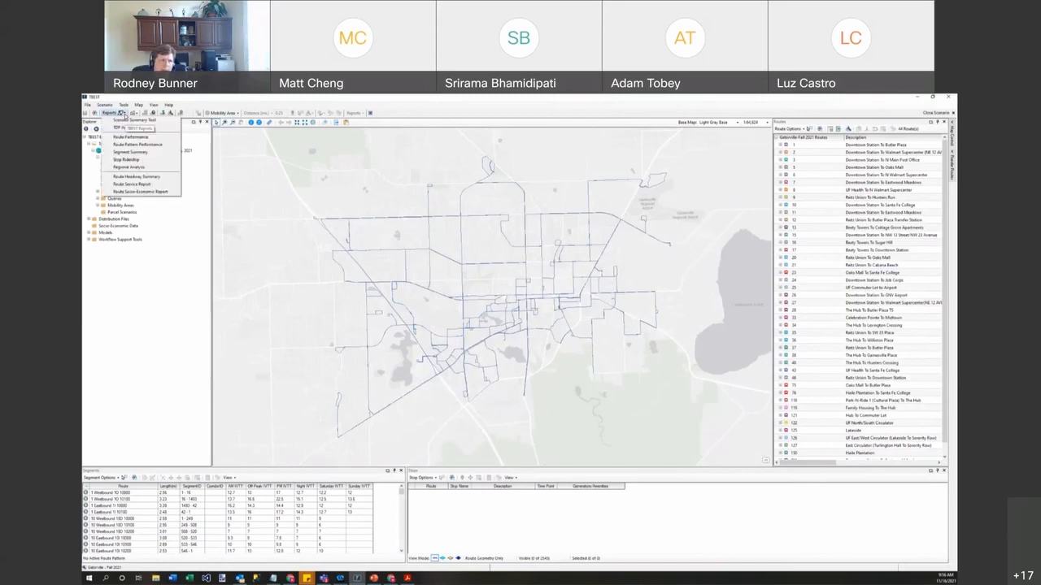
pyautogui.click(165, 178)
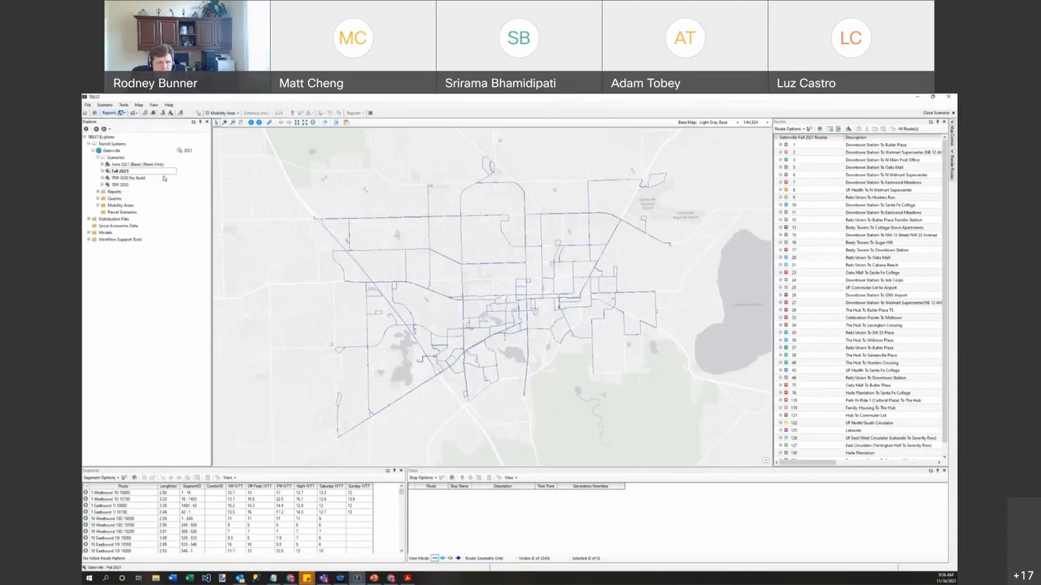
pyautogui.moveTo(213, 166); pyautogui.dragTo(763, 152)
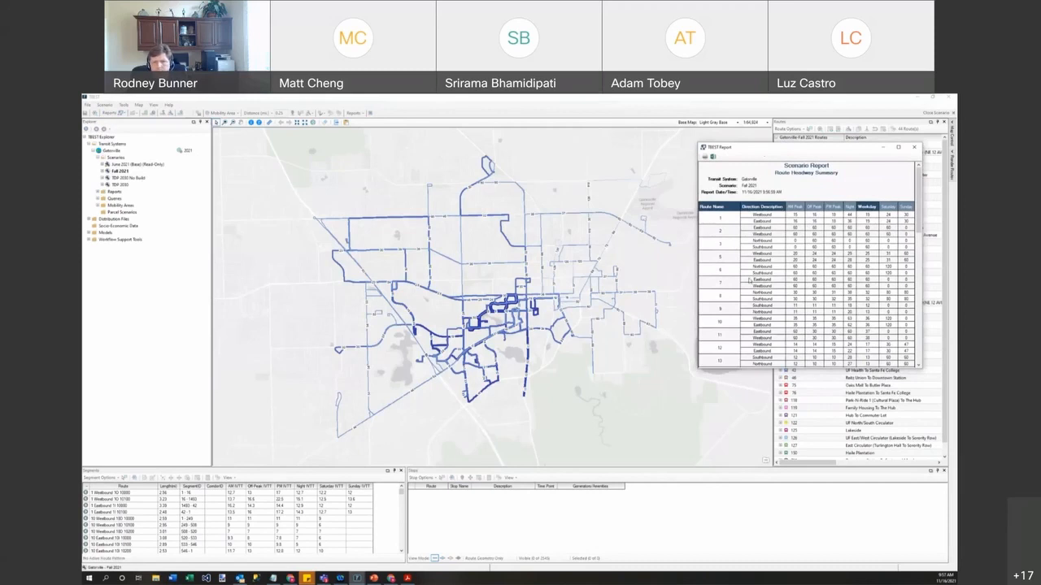
pyautogui.moveTo(779, 367); pyautogui.dragTo(779, 513)
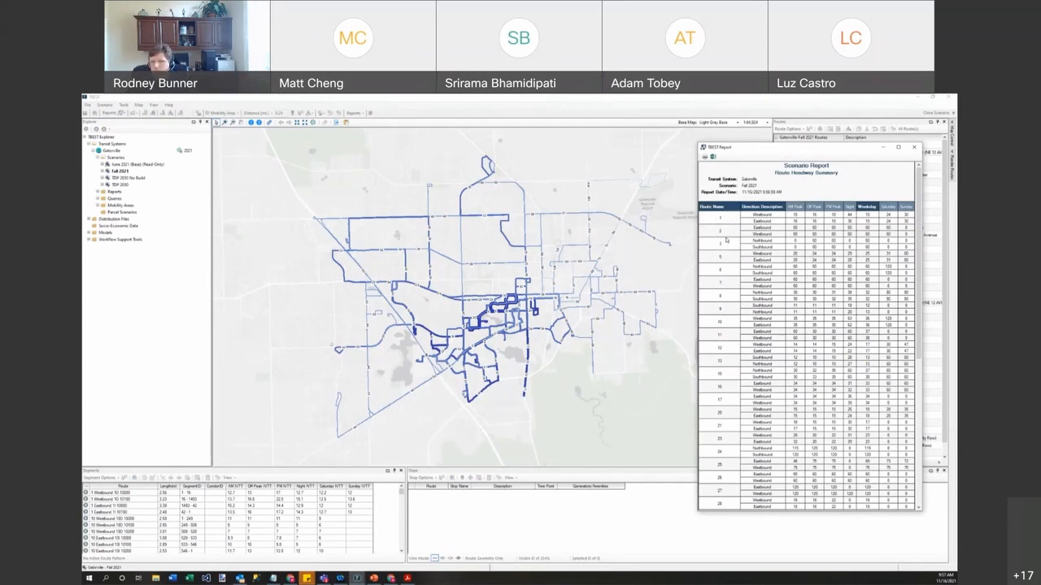
pyautogui.scroll(-12, 750, 300)
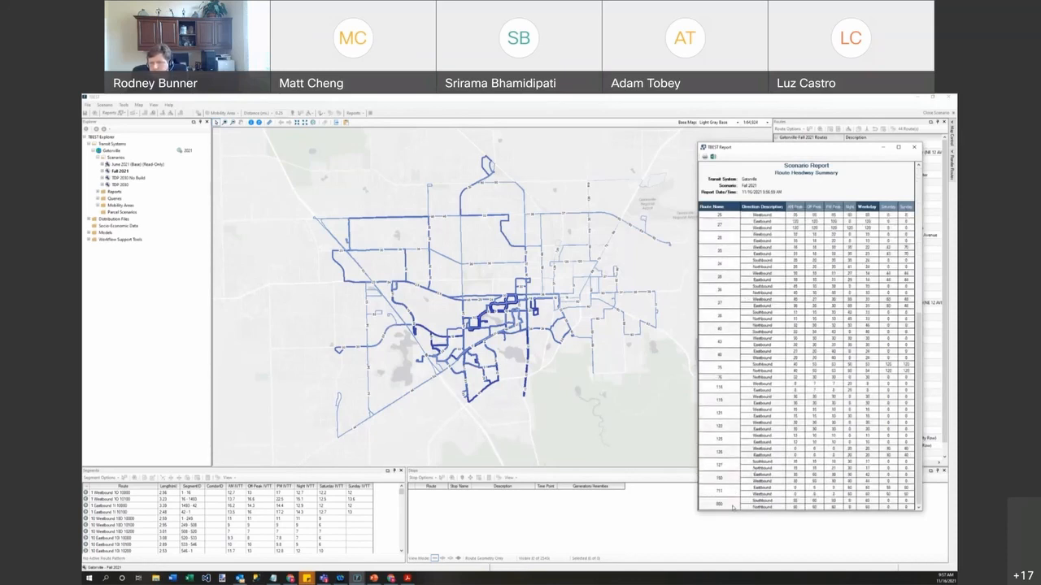
# Render the headway map from the report for AM peak, off peak, PM peak, night, Saturday and Sunday, and finally for weekday.
pyautogui.scroll(12, 784, 443)
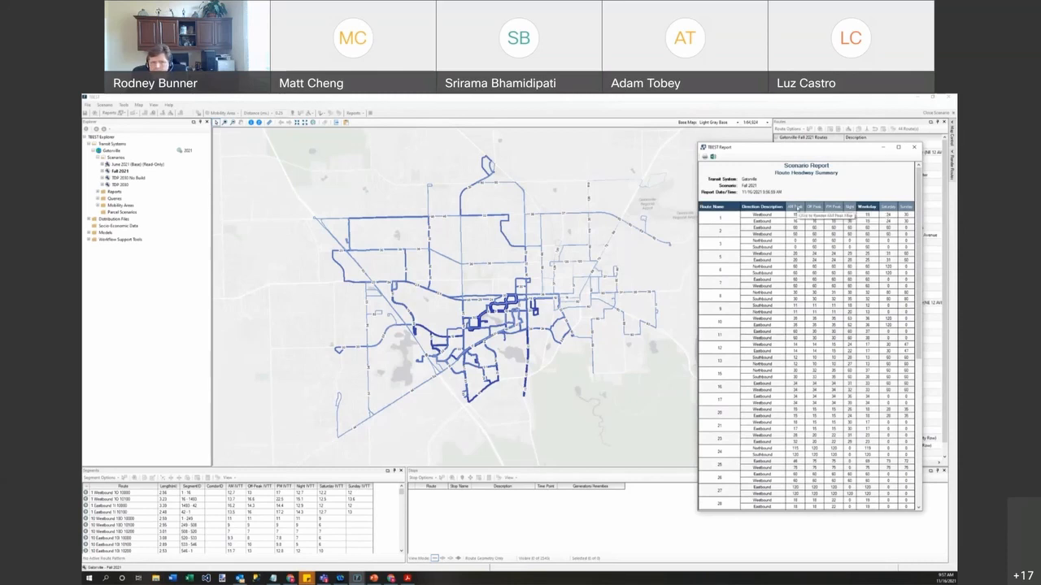
pyautogui.click(795, 207)
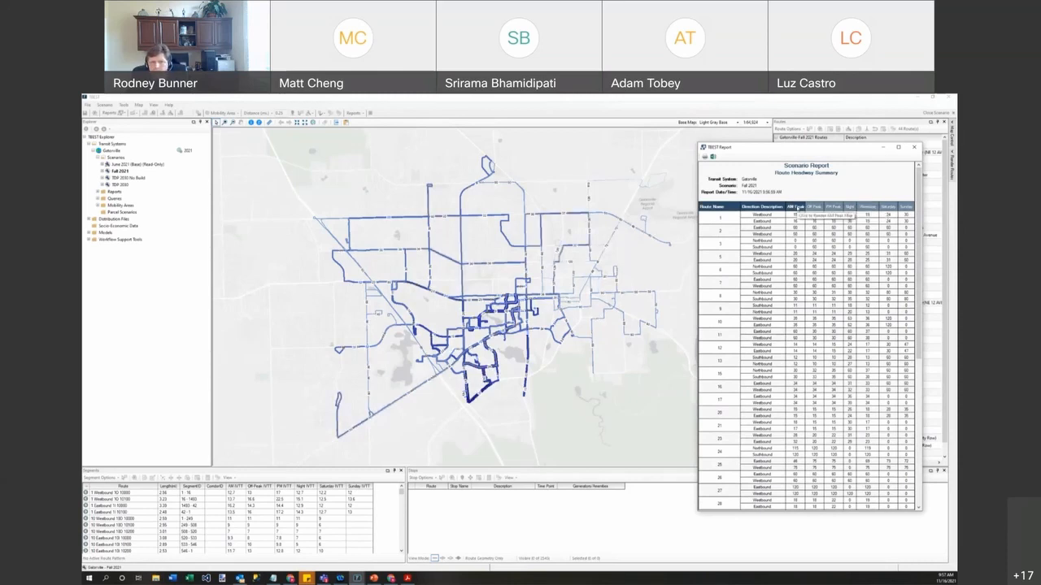
pyautogui.click(814, 207)
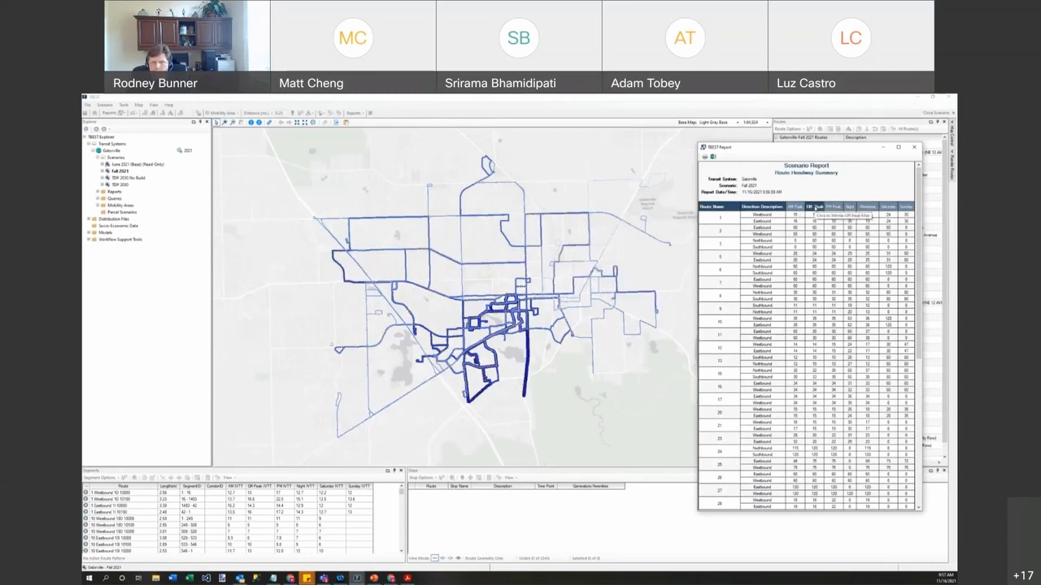
pyautogui.click(833, 207)
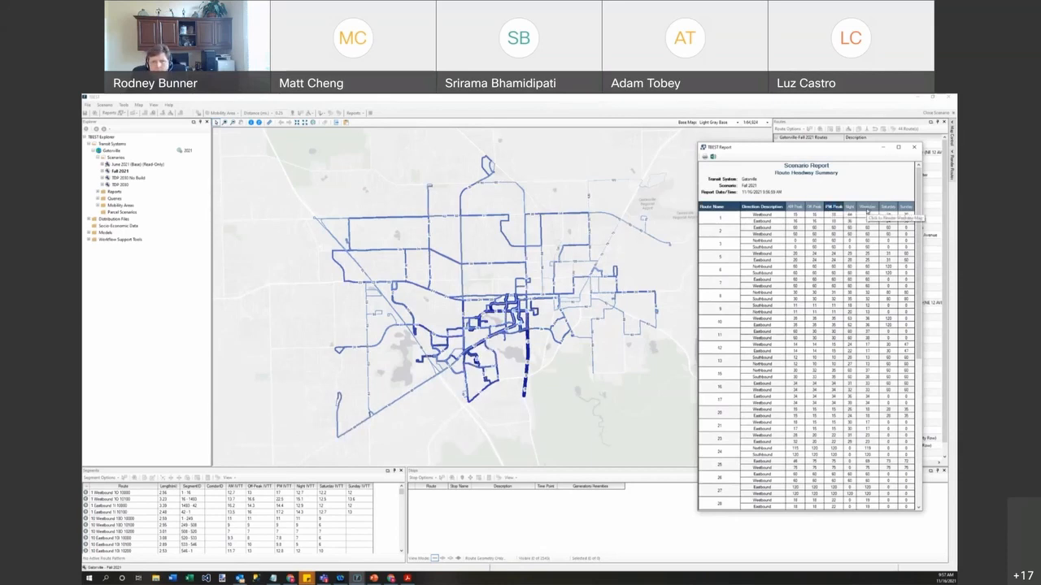
pyautogui.click(850, 208)
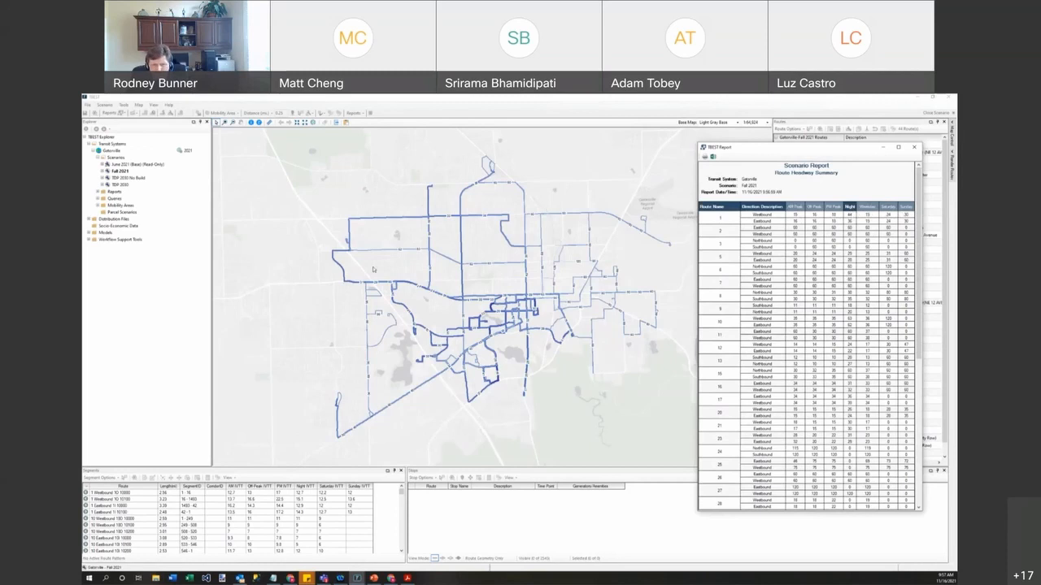
pyautogui.click(888, 209)
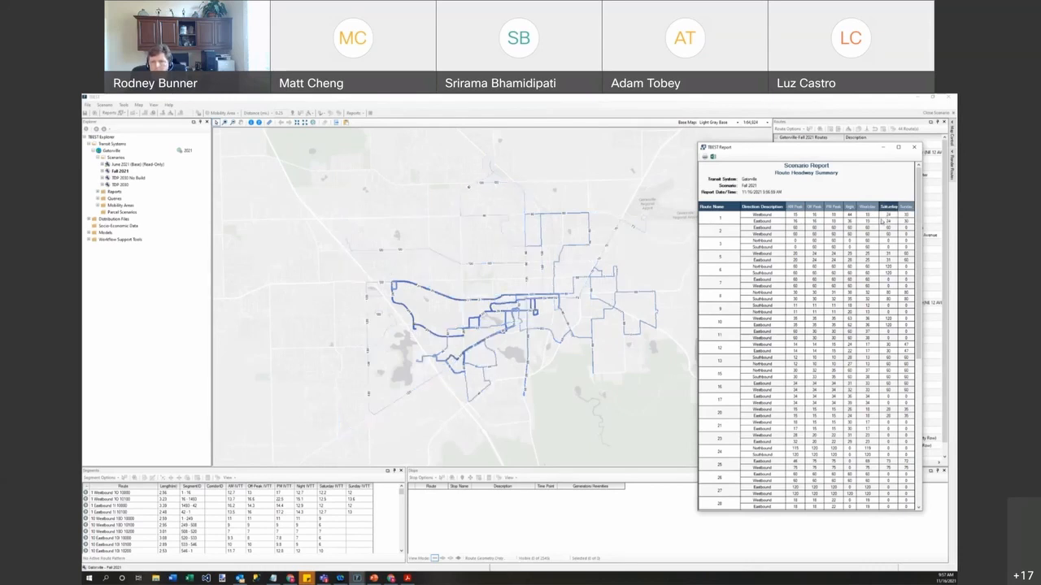
pyautogui.click(905, 208)
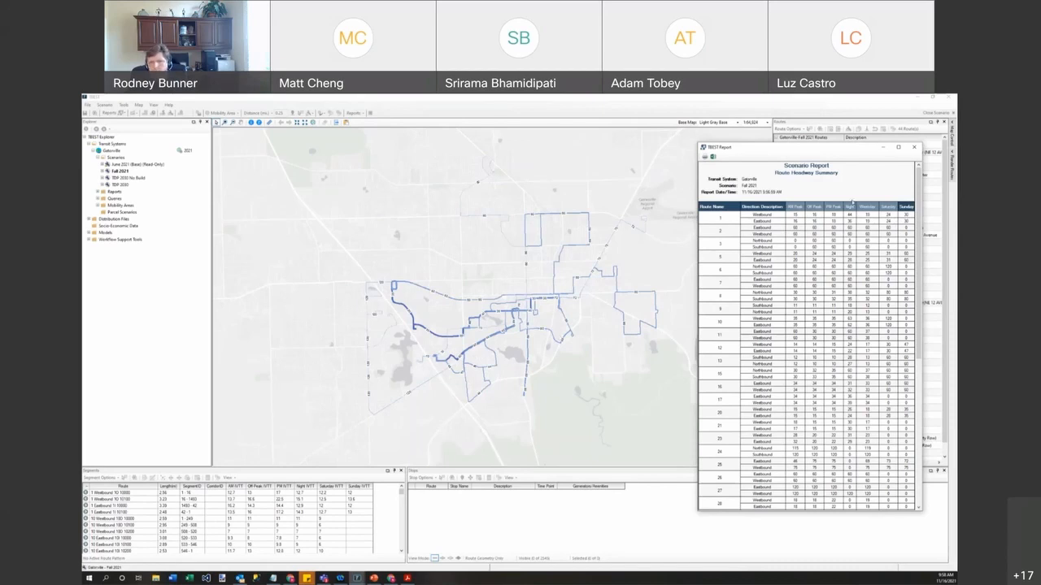
pyautogui.click(867, 207)
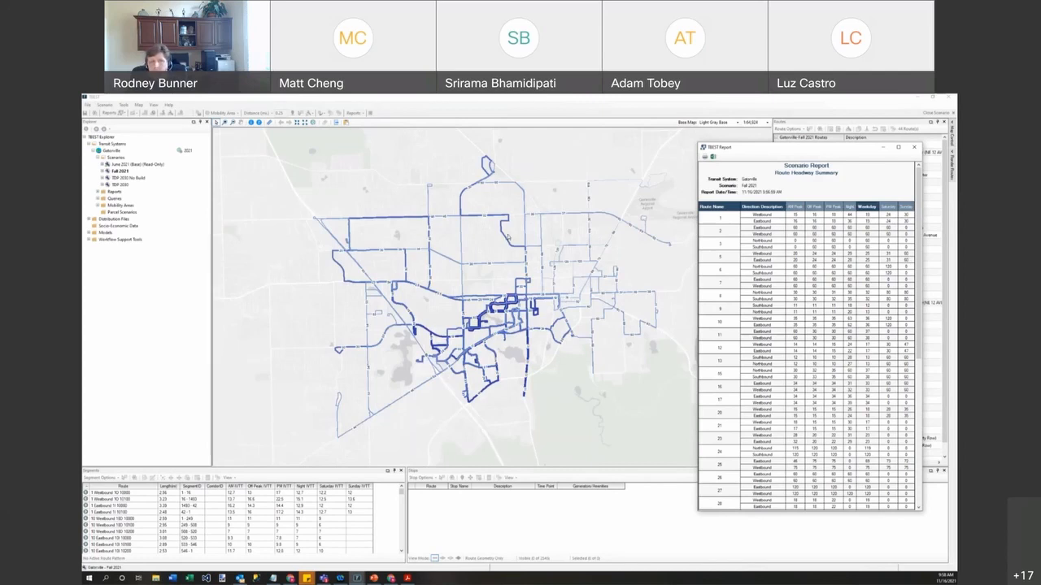
# Export the weekday headway map data as a file geodatabase named June2021_Headway and open the exported data in ArcMap.
pyautogui.click(336, 124)
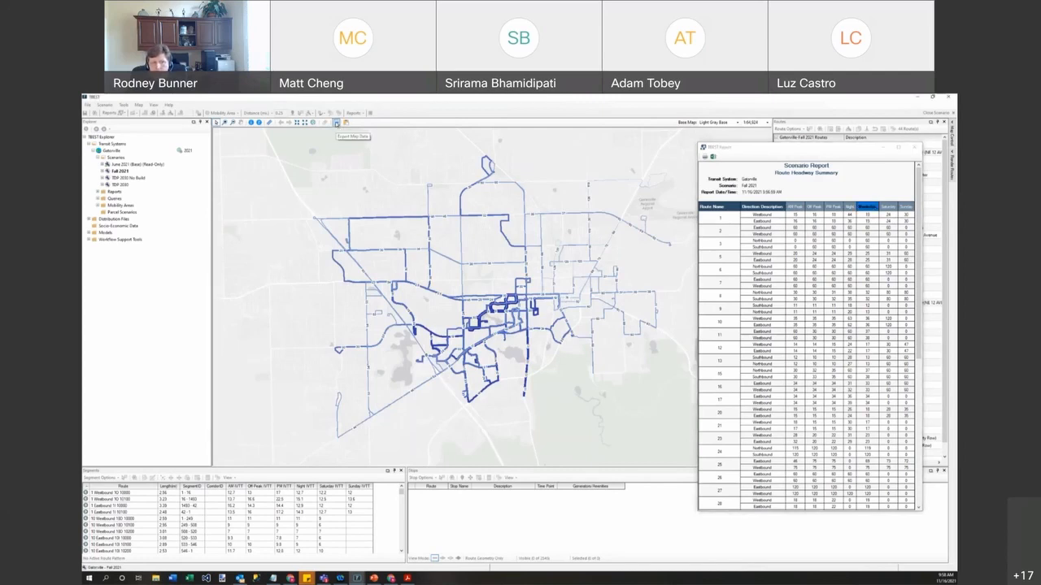
pyautogui.click(337, 124)
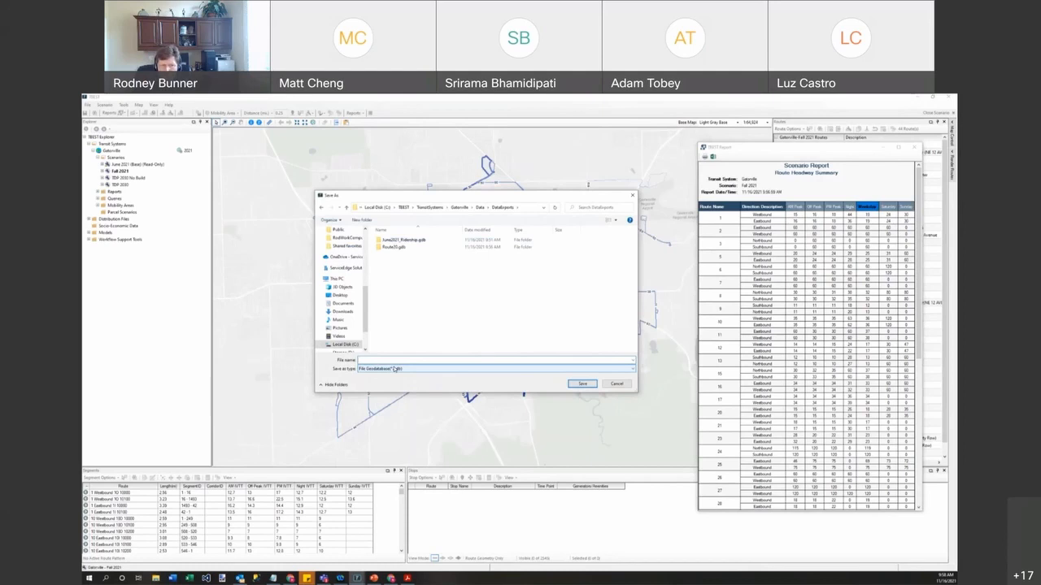
pyautogui.write('Ju')
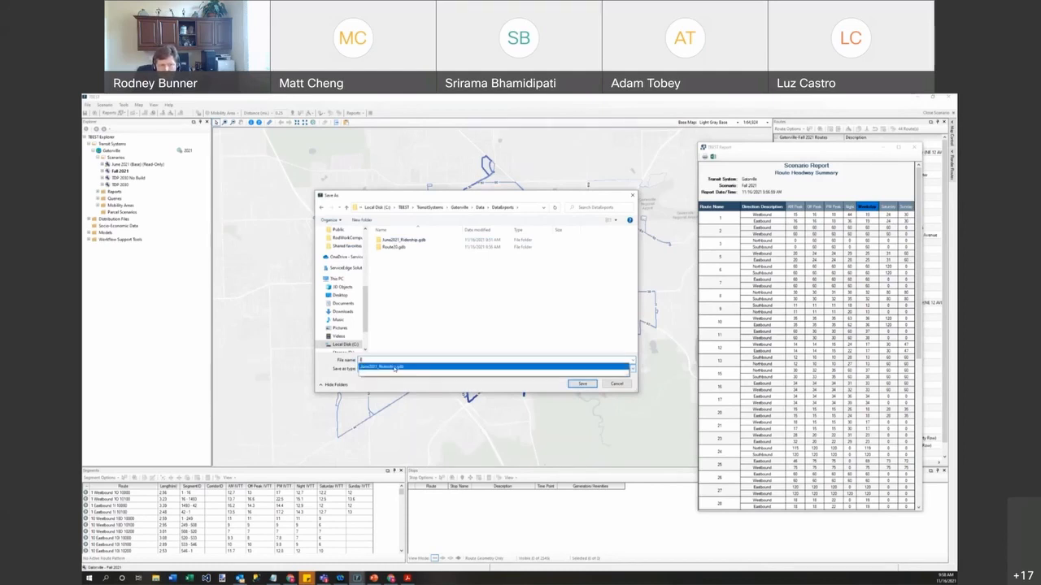
pyautogui.write('ne2')
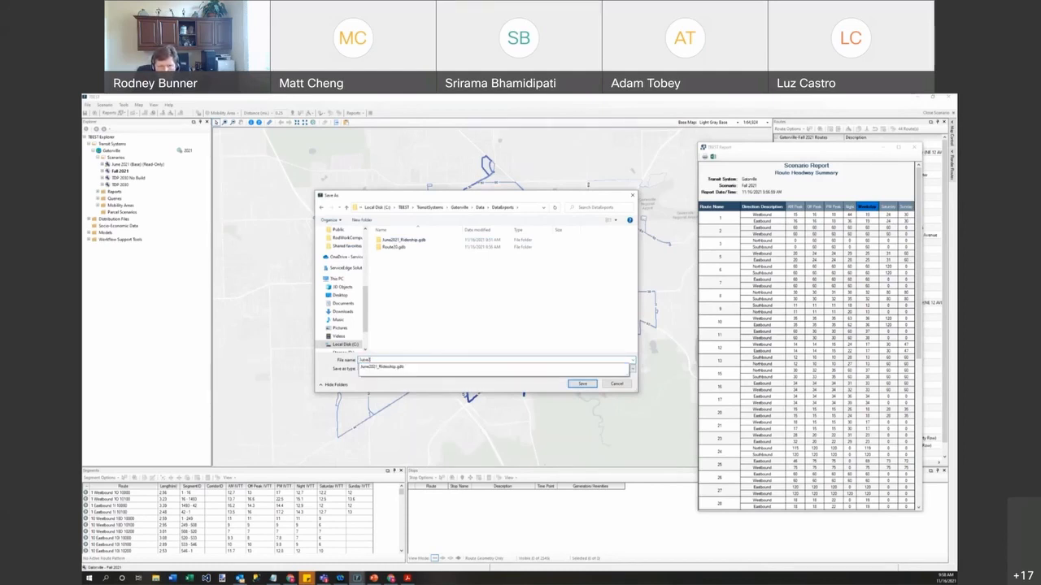
pyautogui.write('021_Hd')
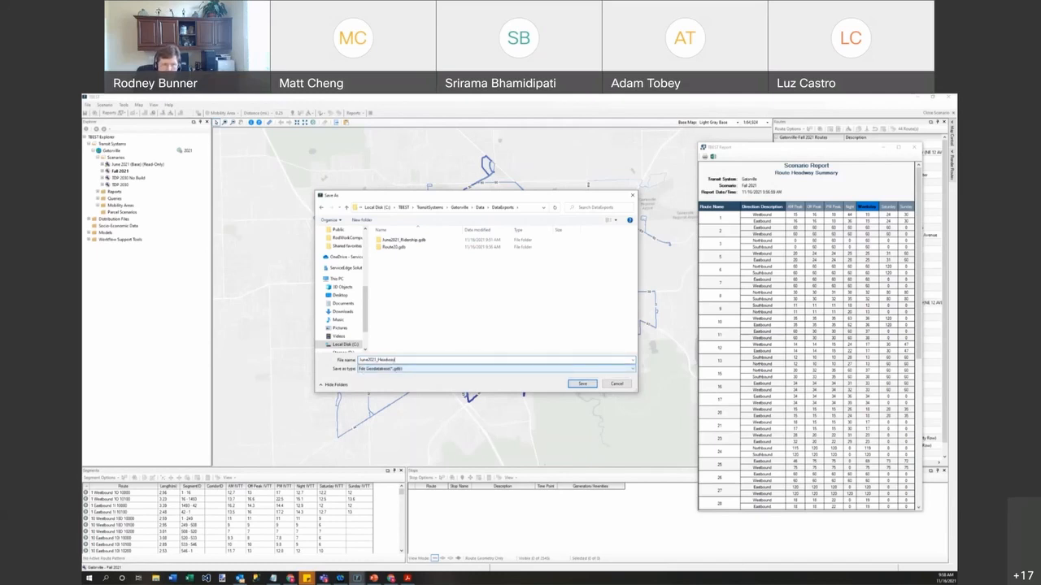
pyautogui.write('adway')
pyautogui.press('Return')
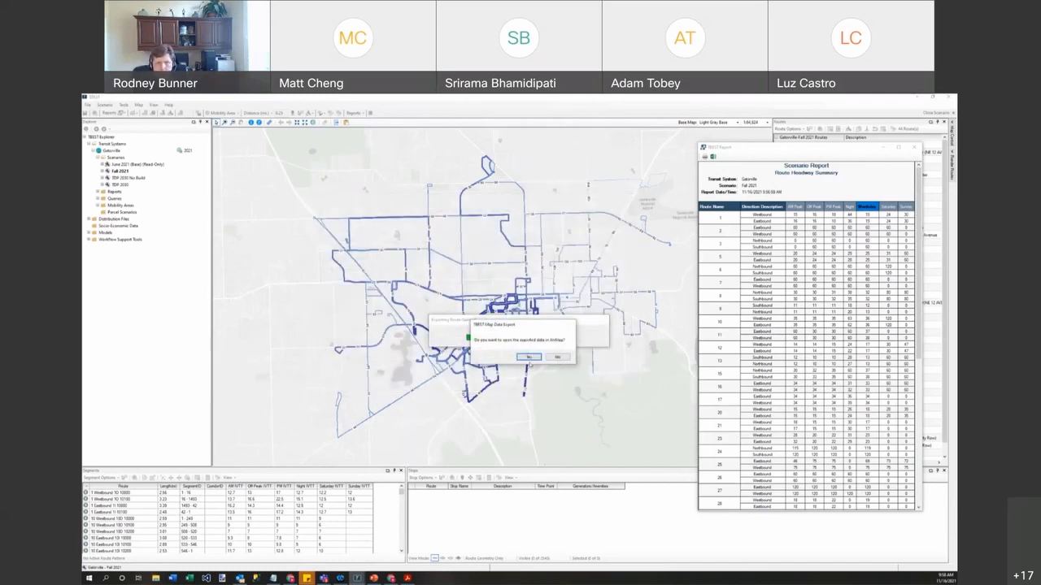
pyautogui.click(527, 357)
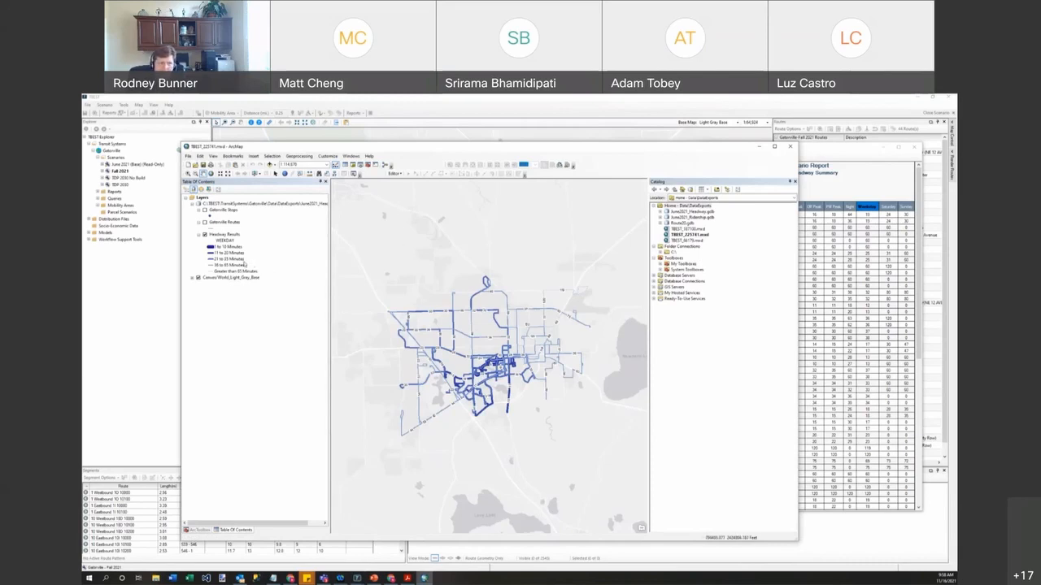
# Examine the weekday headway classes in the legend of the exported Headway Results layer.
pyautogui.click(250, 346)
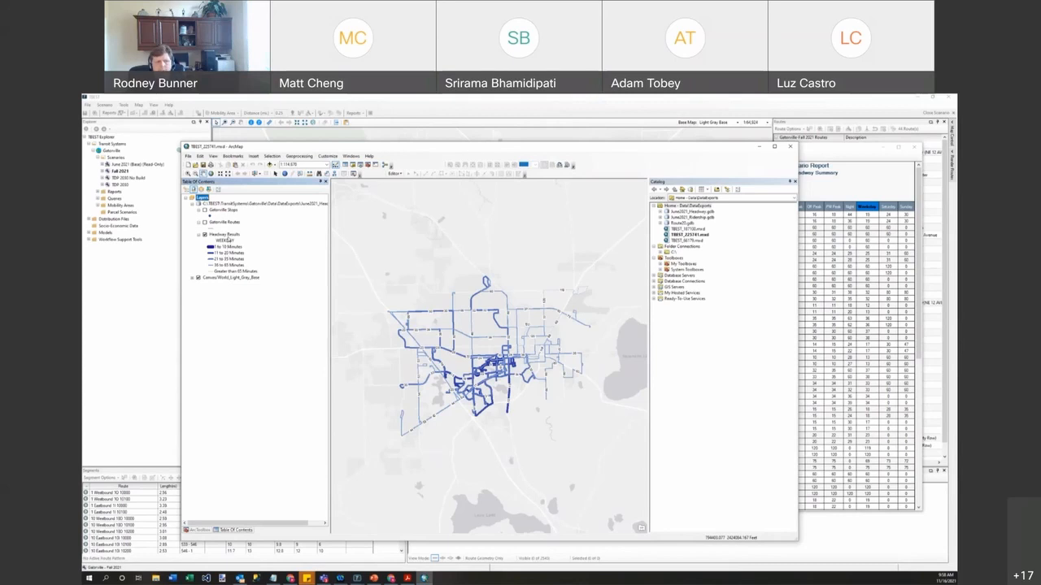
pyautogui.click(226, 236)
pyautogui.click(229, 247)
pyautogui.click(235, 259)
pyautogui.click(242, 267)
pyautogui.click(234, 317)
pyautogui.click(248, 272)
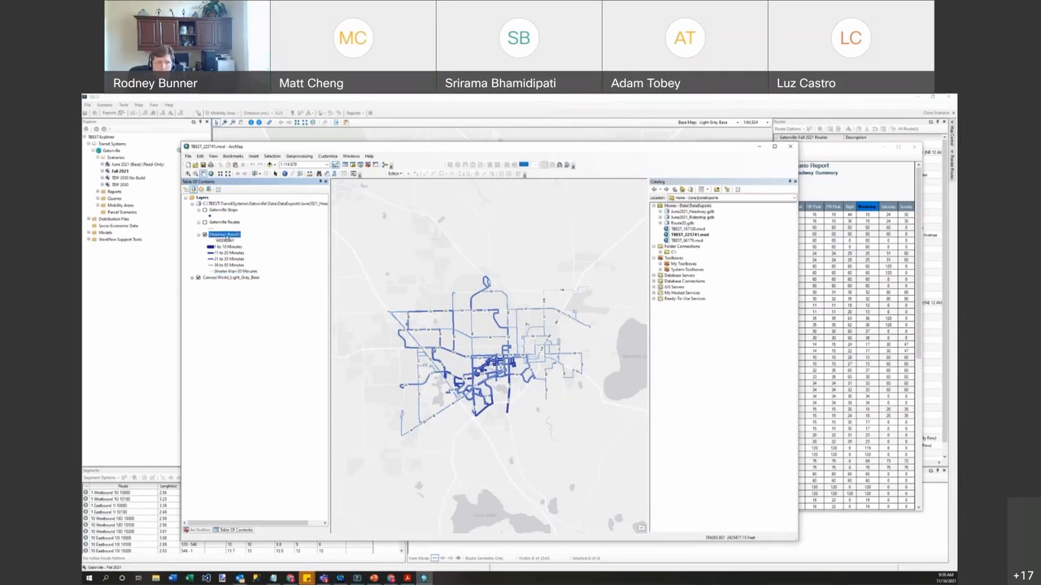
# Open the attribute table of the Headway Results layer, bring the headway fields for each time period into view and enlarge the table.
pyautogui.rightClick(228, 235)
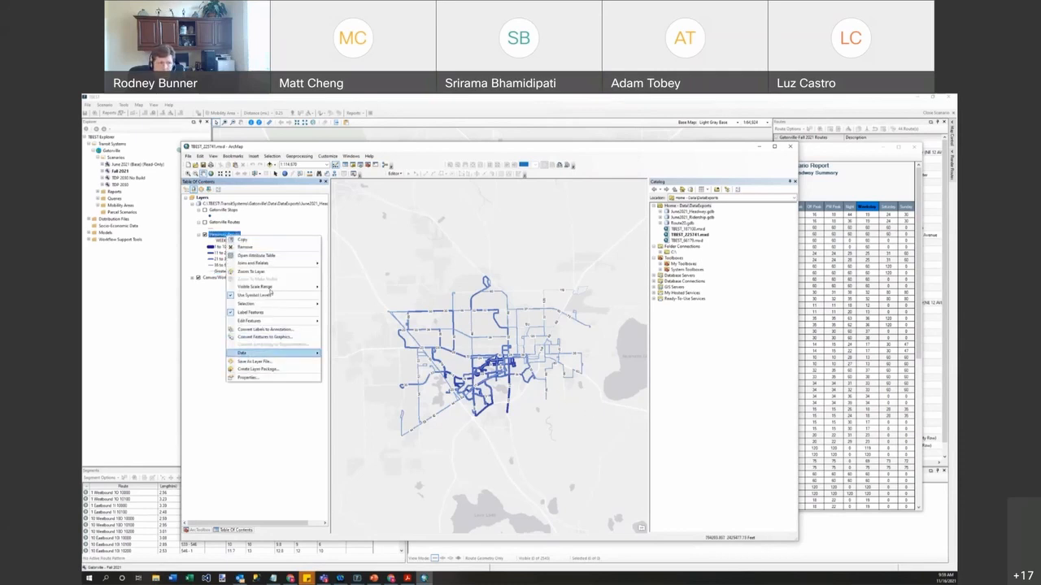
pyautogui.click(257, 255)
pyautogui.moveTo(488, 513); pyautogui.dragTo(632, 523)
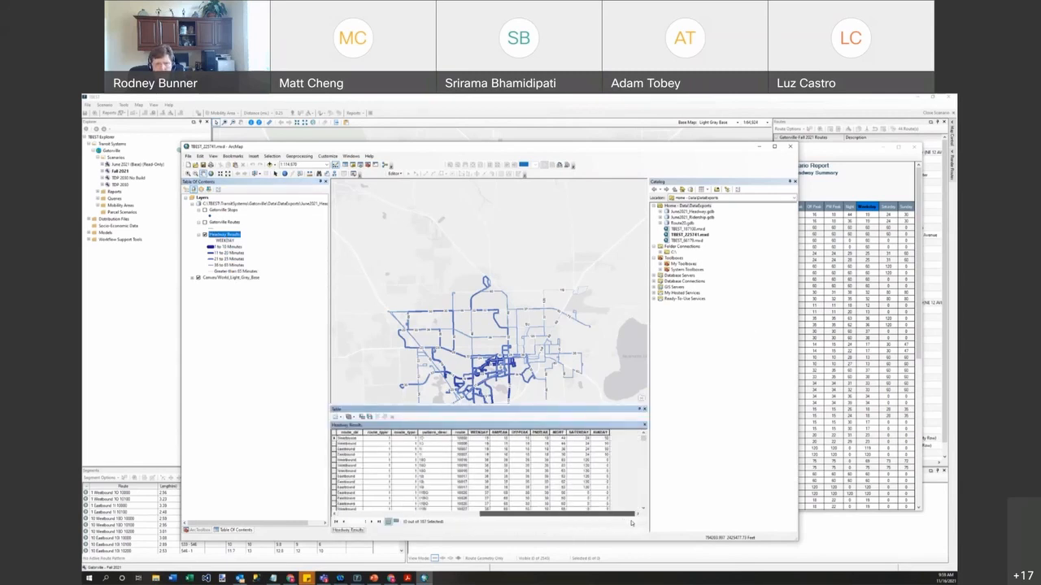
pyautogui.moveTo(613, 404); pyautogui.dragTo(585, 380)
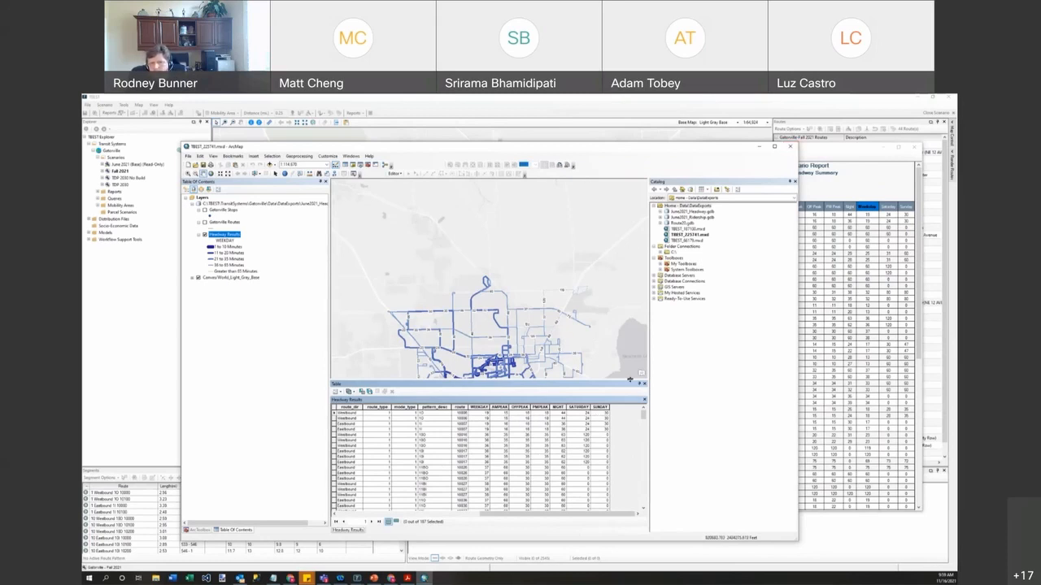
# Close the exported headway map without saving its changes and close the Route Headway Summary in TBEST.
pyautogui.click(788, 148)
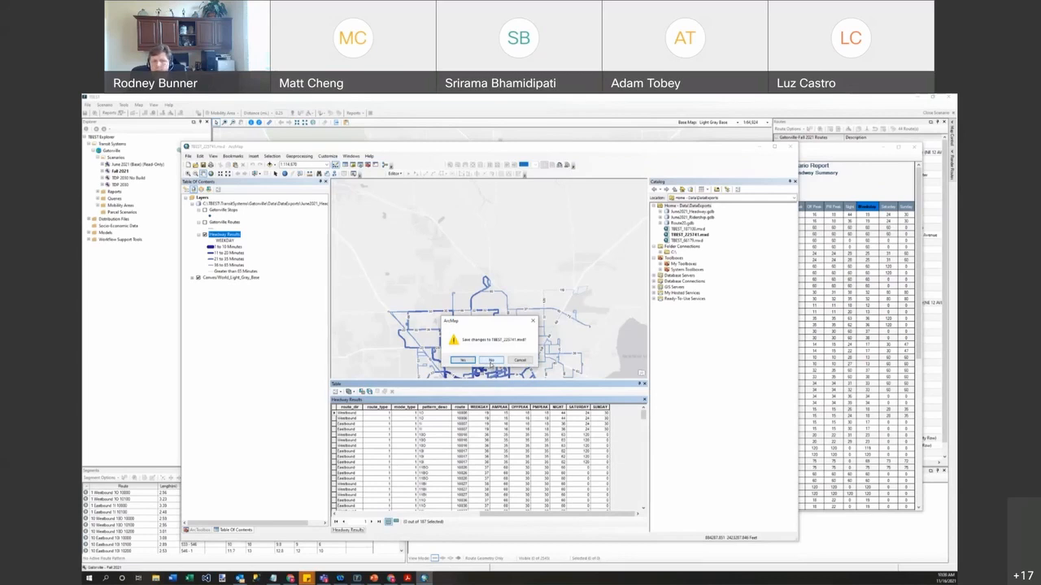
pyautogui.click(491, 363)
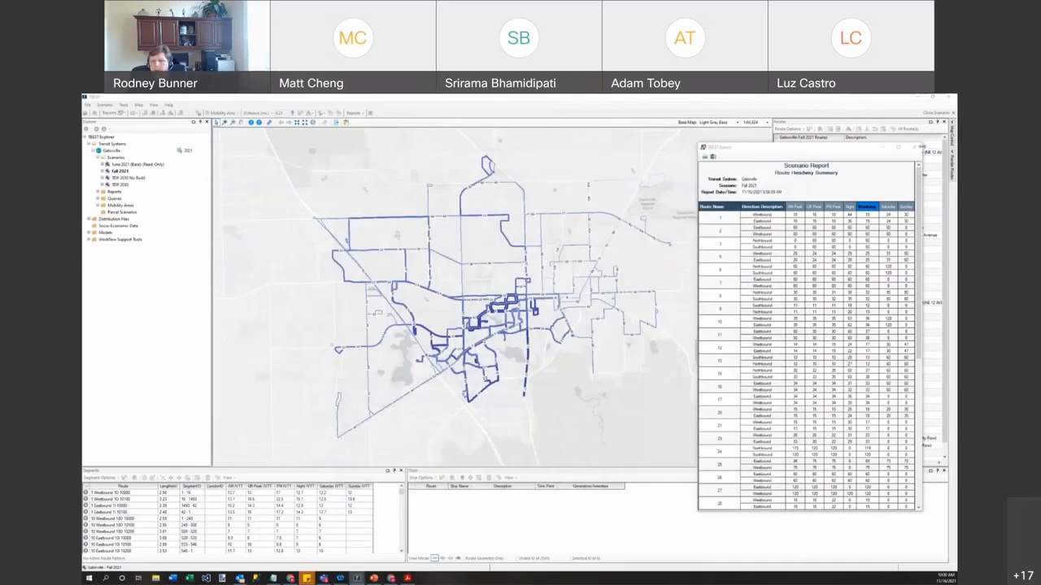
pyautogui.click(915, 147)
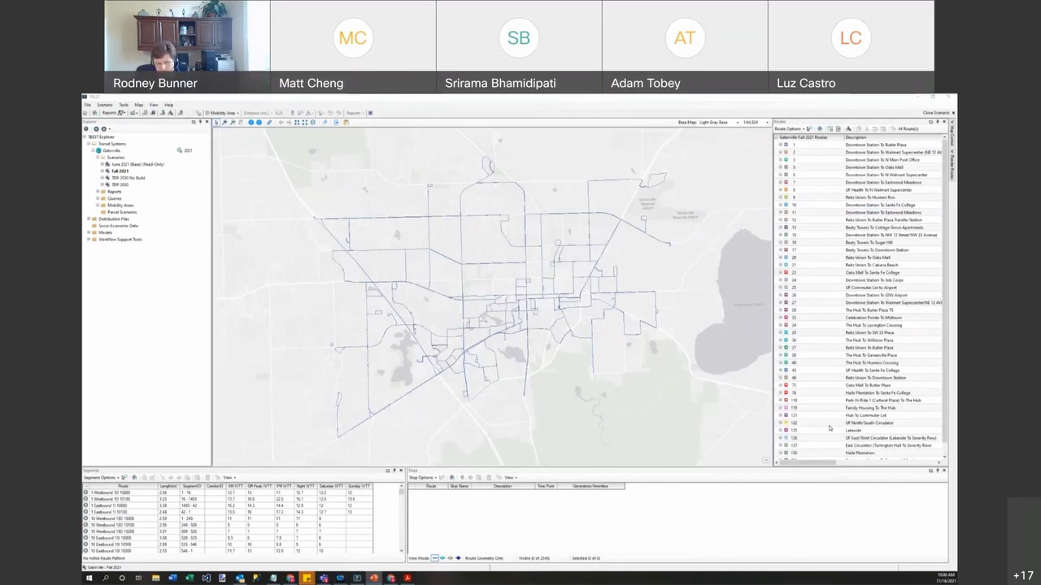
# Select routes 7 through 13 in the route list, and then only route 23, Oaks Mall To Santa Fe College.
pyautogui.moveTo(836, 182); pyautogui.dragTo(843, 234)
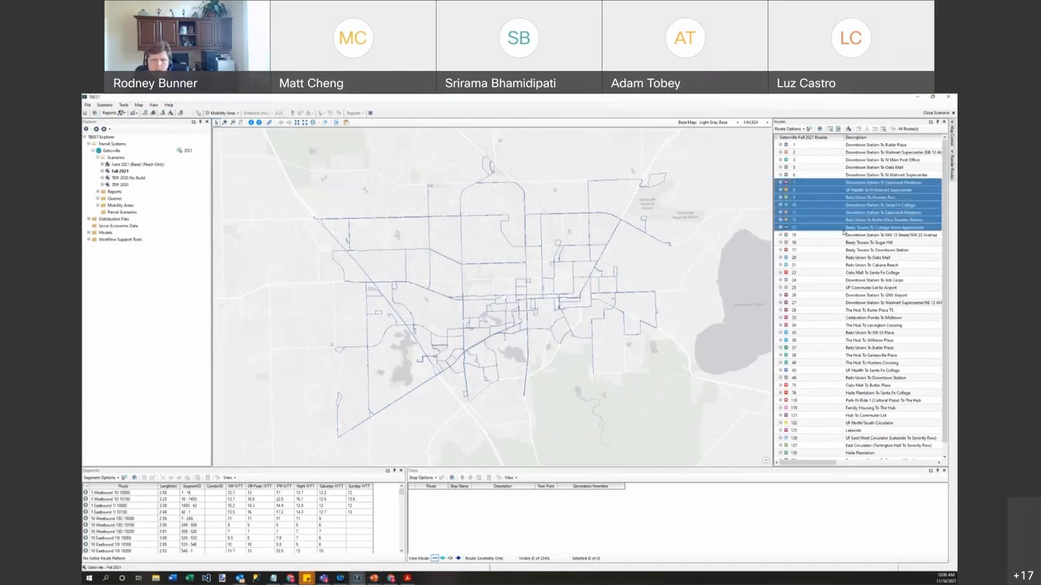
pyautogui.click(832, 275)
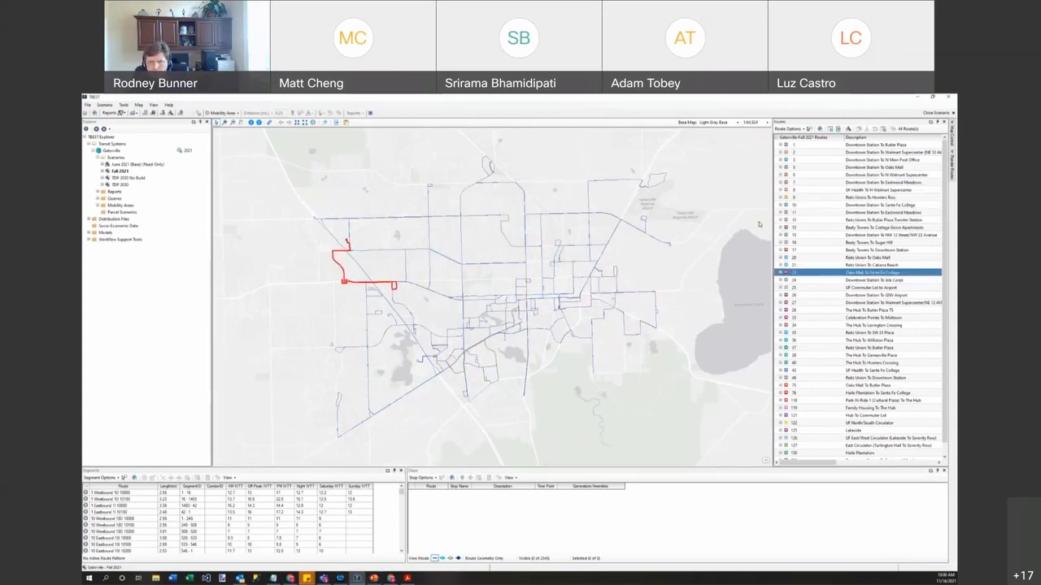
# Select the routes in the airport area on the map, and then replace them with the routes passing through Butler Plaza.
pyautogui.click(809, 129)
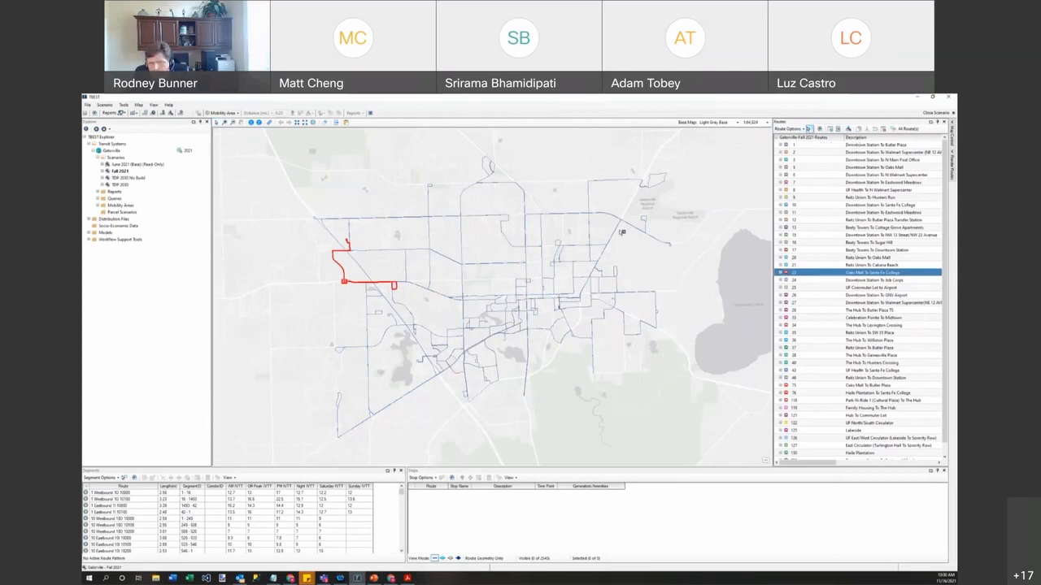
pyautogui.moveTo(628, 259); pyautogui.dragTo(670, 203)
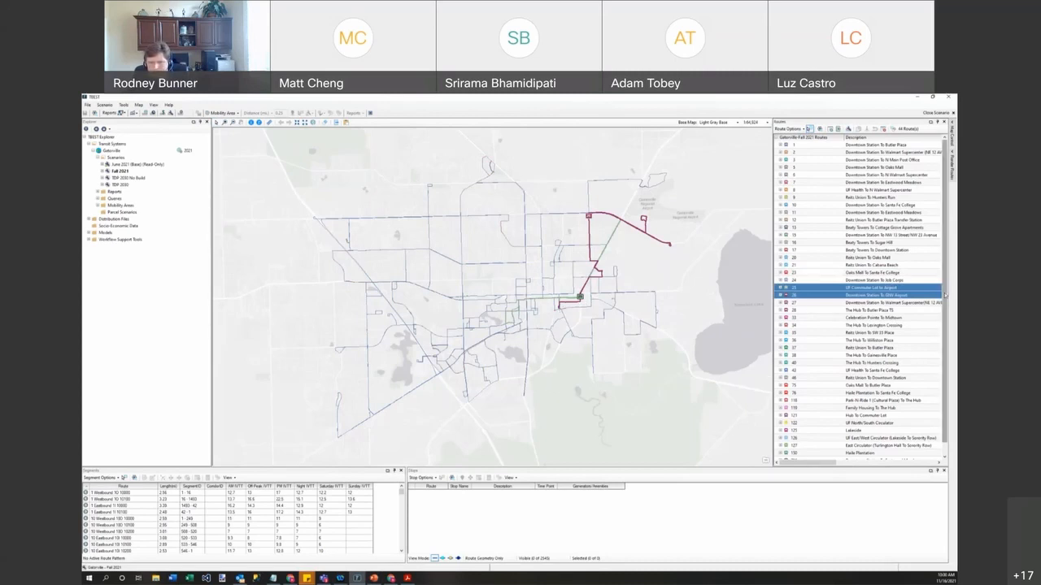
pyautogui.scroll(-1, 945, 296)
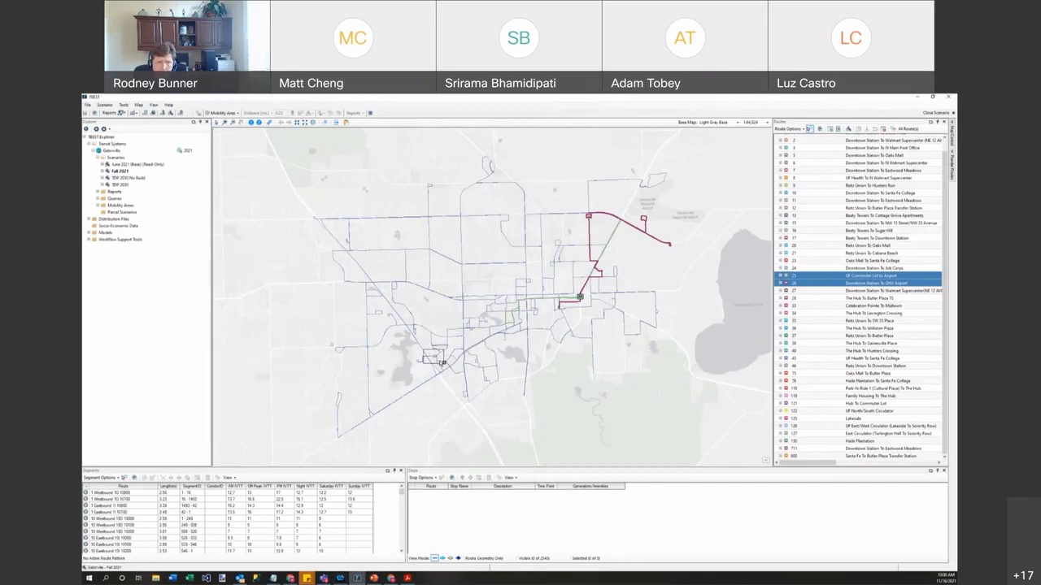
pyautogui.click(444, 363)
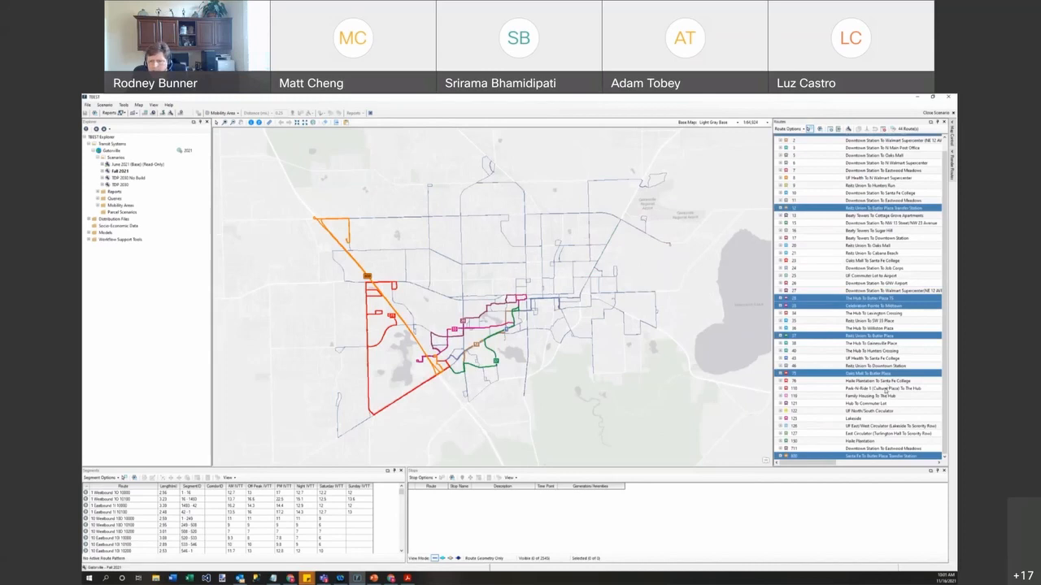
pyautogui.scroll(1, 885, 391)
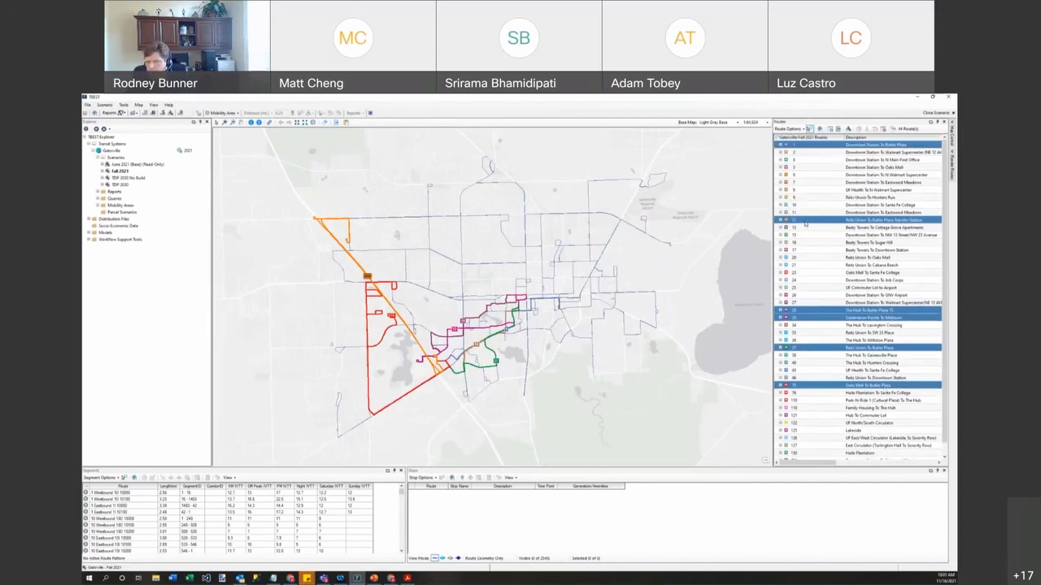
# Generate the Route Socio-Economic Report for the selected routes with all service periods and a 0.25 mile walk access distance from stops.
pyautogui.rightClick(804, 220)
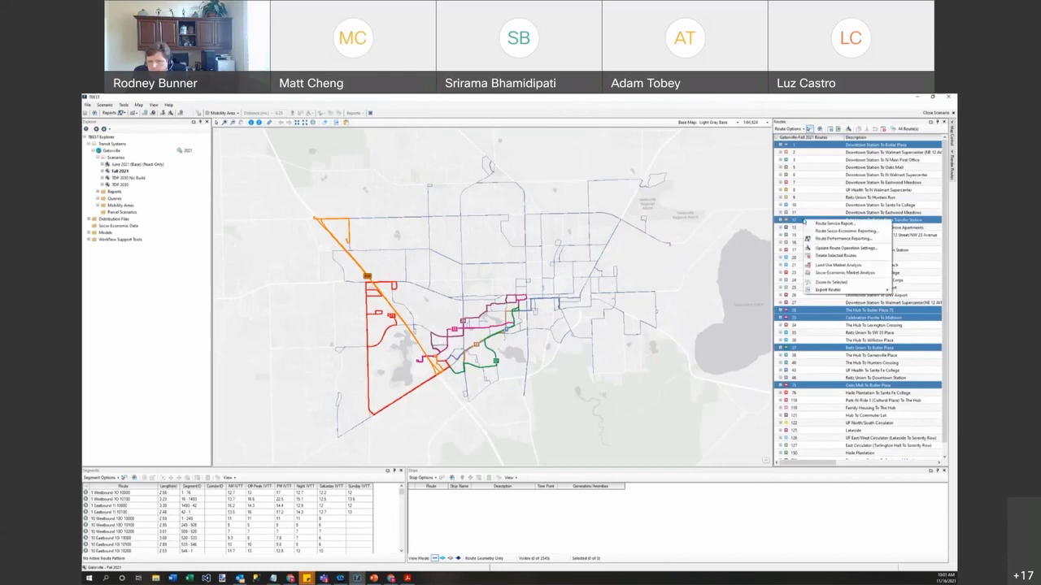
pyautogui.click(819, 232)
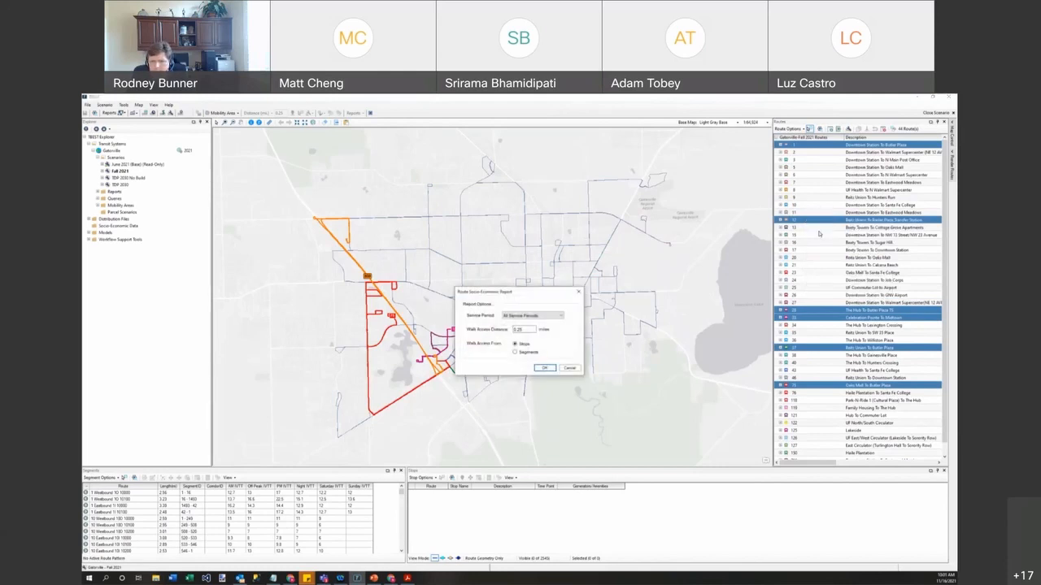
pyautogui.click(562, 317)
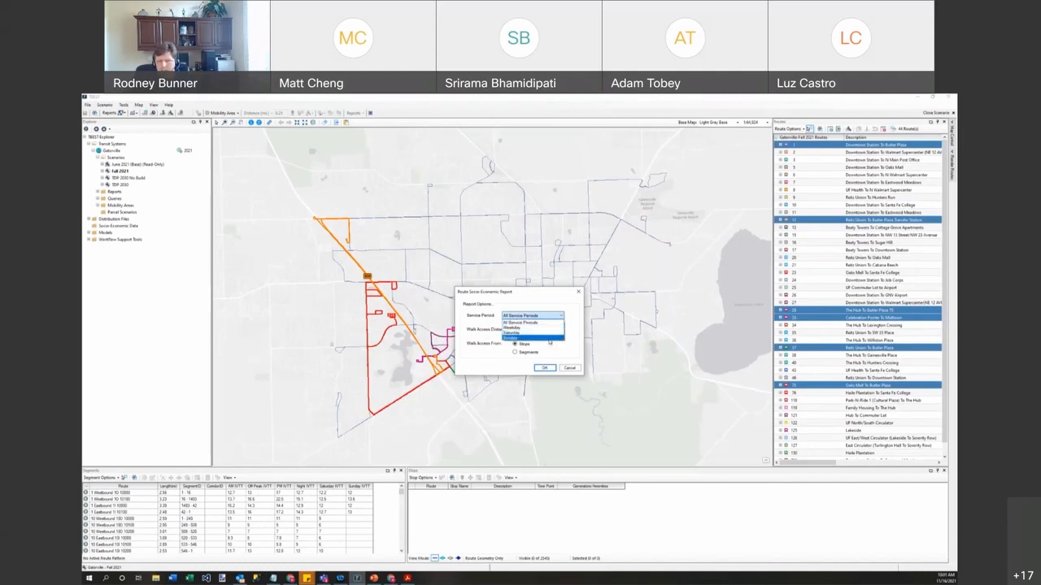
pyautogui.click(533, 323)
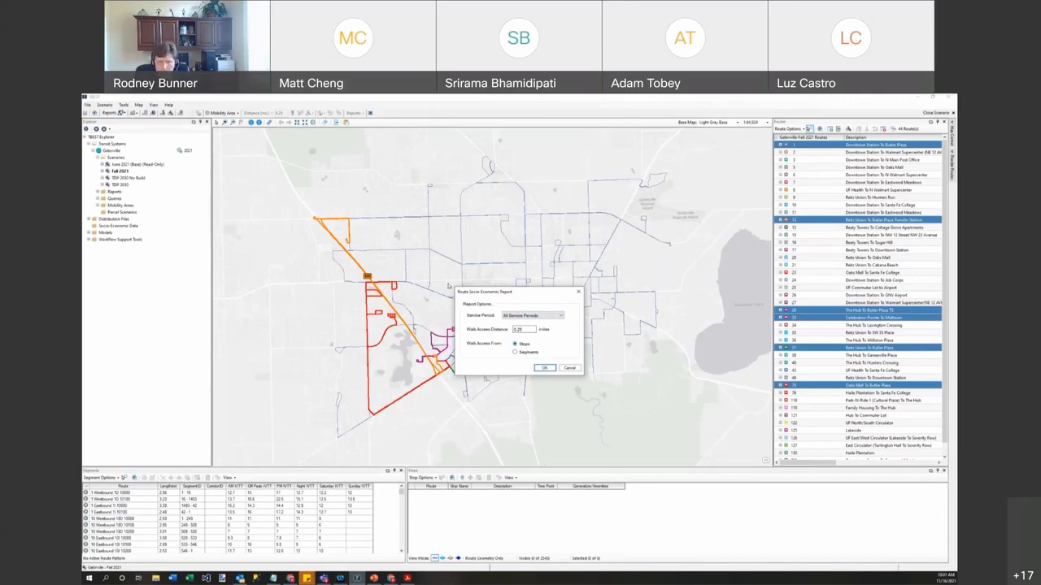
pyautogui.click(546, 370)
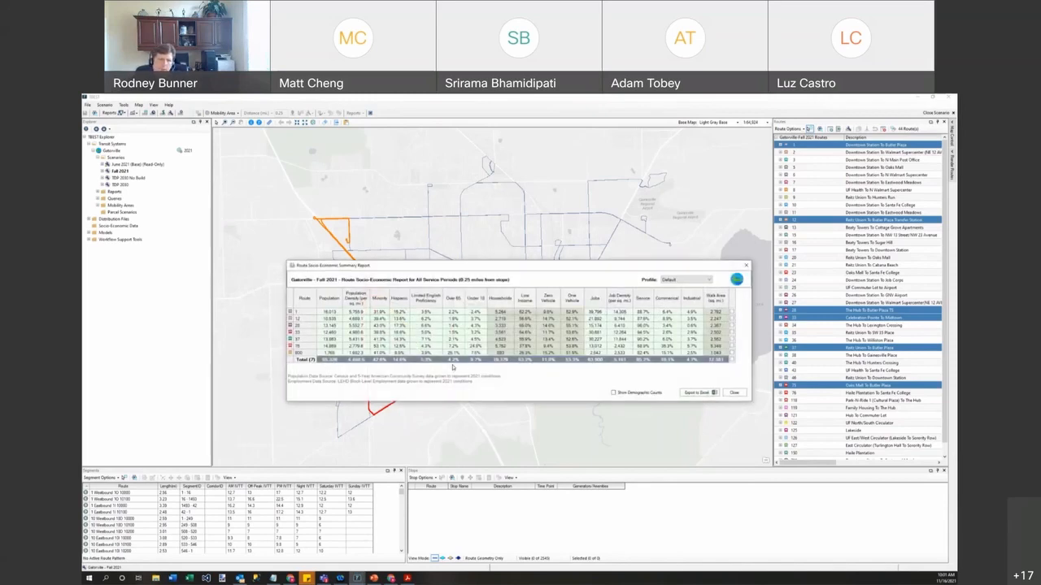
# Reposition the Route Socio-Economic Summary Report over the map and view it with the Population profile, and then the Household profile.
pyautogui.moveTo(510, 265); pyautogui.dragTo(548, 174)
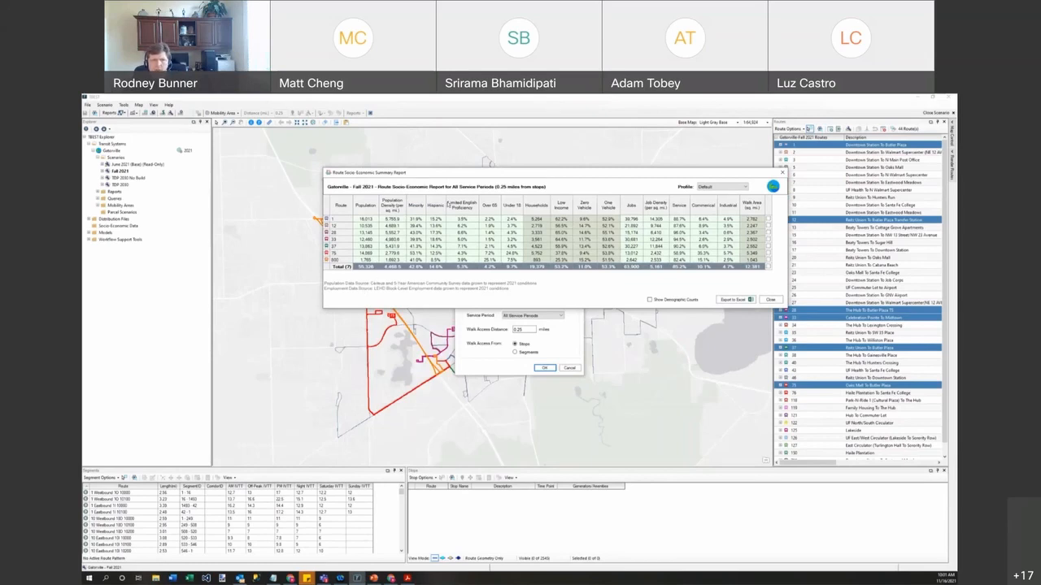
pyautogui.moveTo(513, 174); pyautogui.dragTo(439, 171)
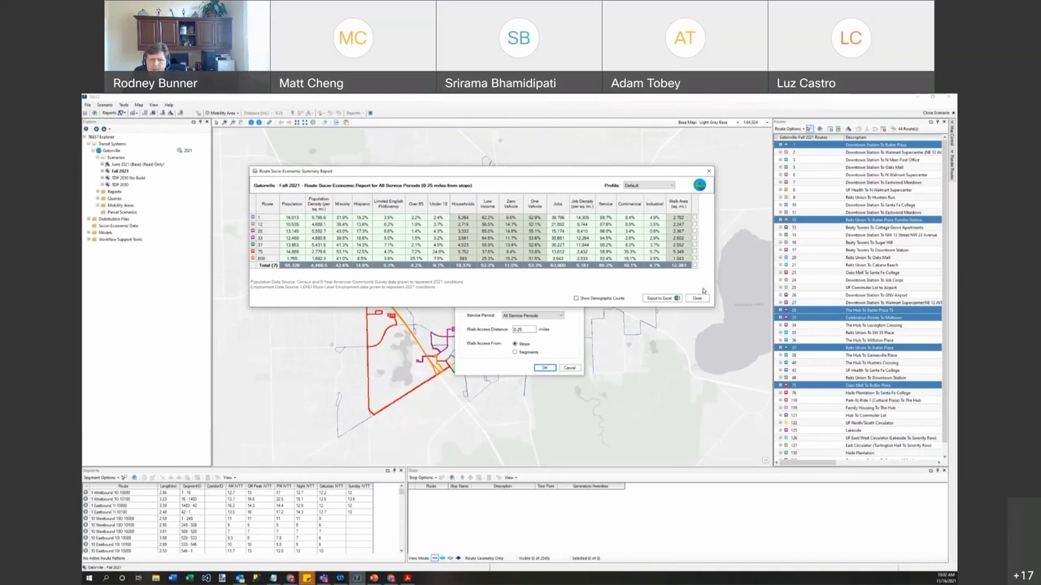
pyautogui.click(672, 186)
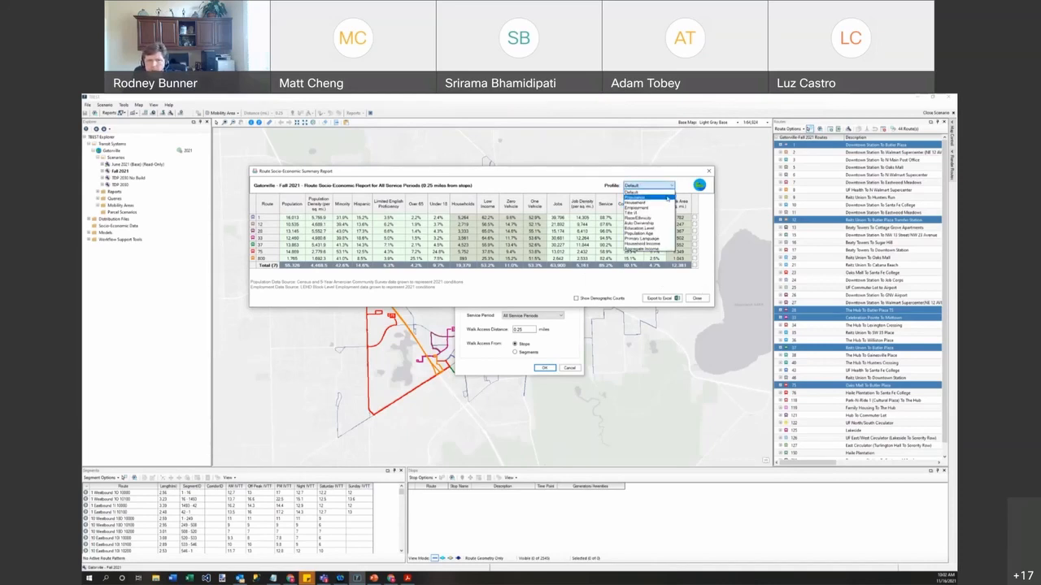
pyautogui.click(667, 198)
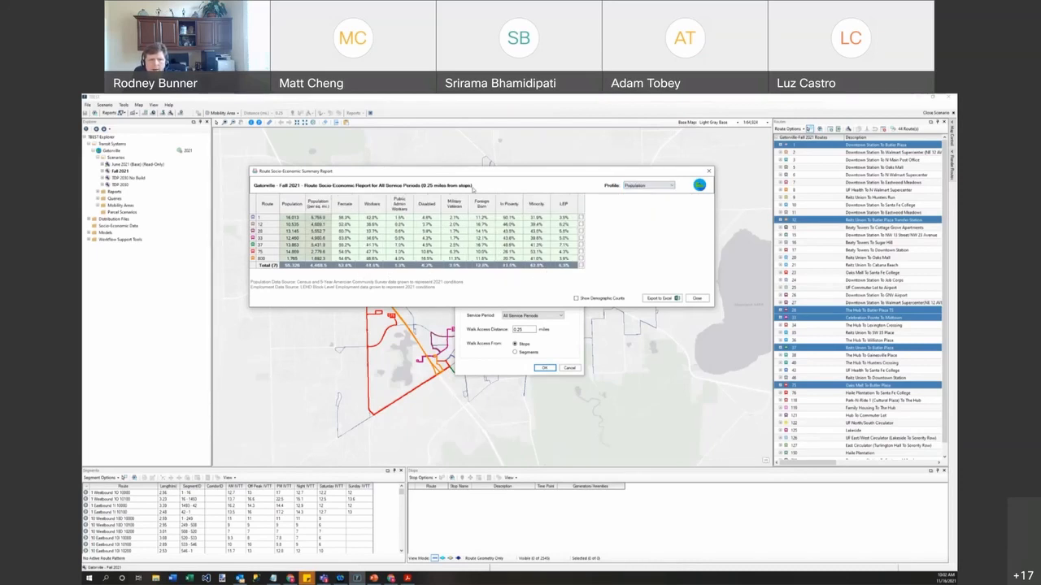
pyautogui.click(672, 187)
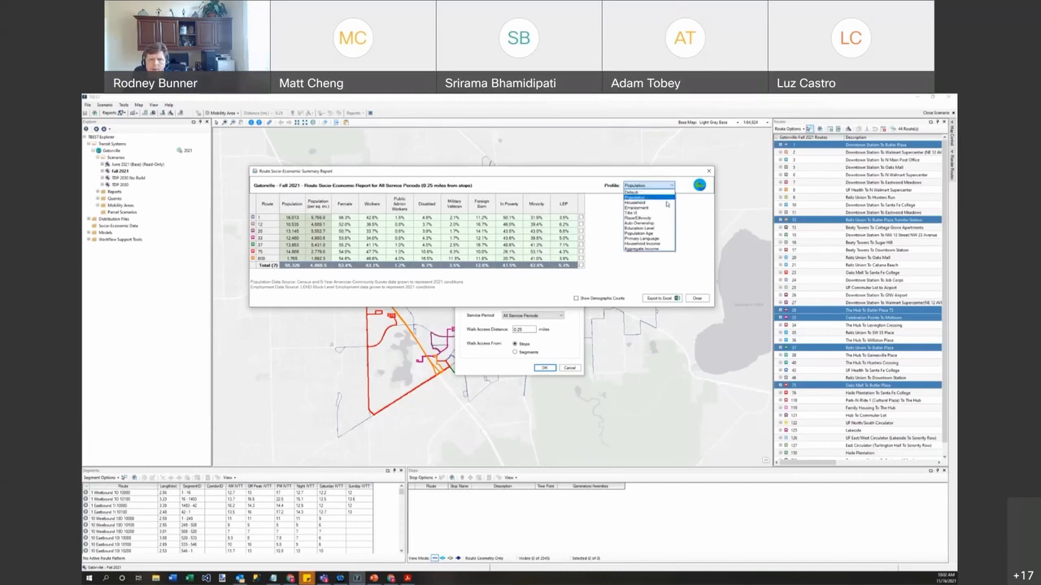
pyautogui.click(666, 201)
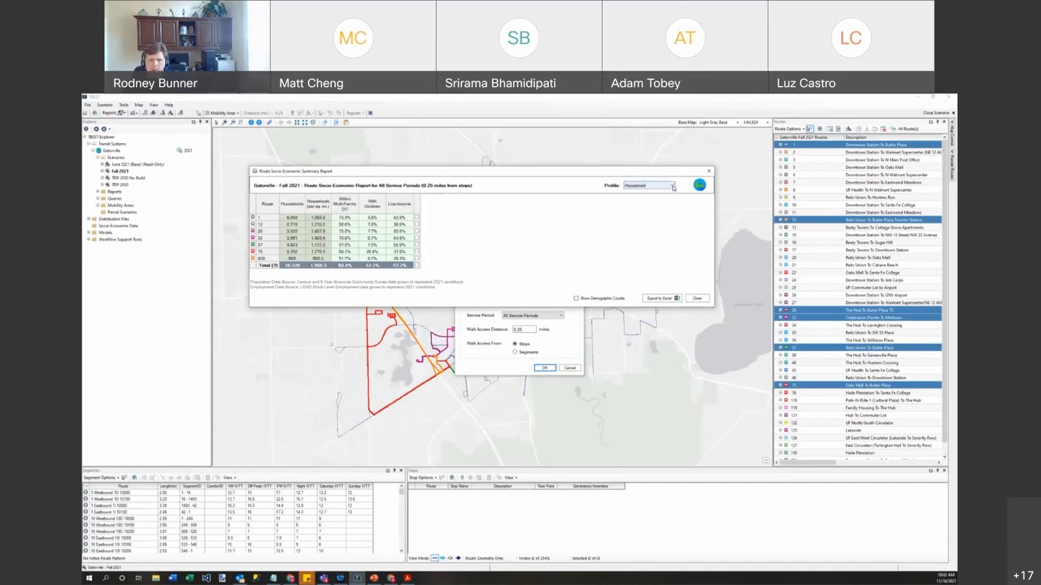
# Switch the report to the Employment profile, show its demographic counts, and then return to percentages.
pyautogui.click(673, 188)
pyautogui.click(666, 208)
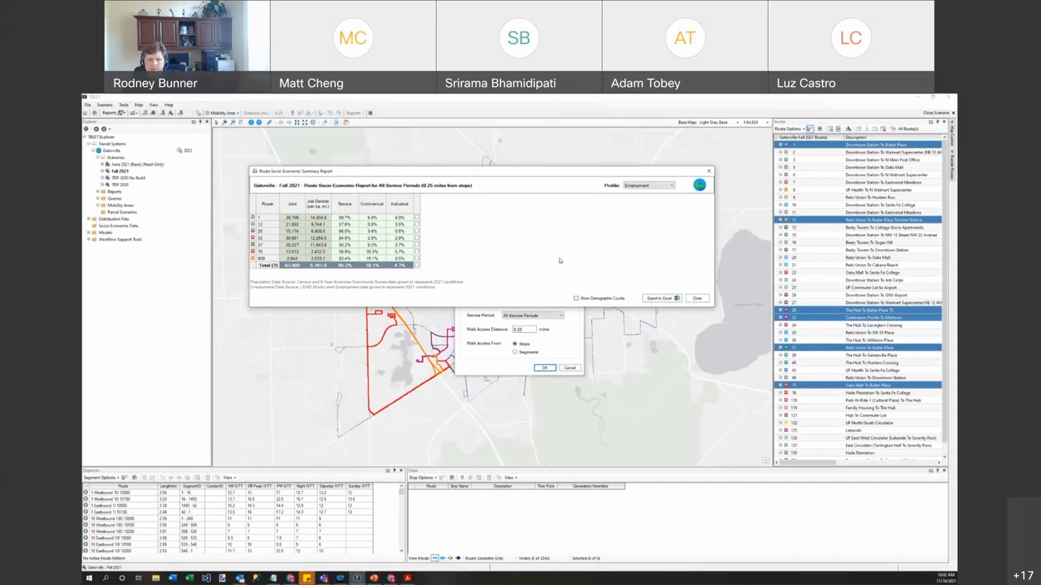
pyautogui.click(595, 300)
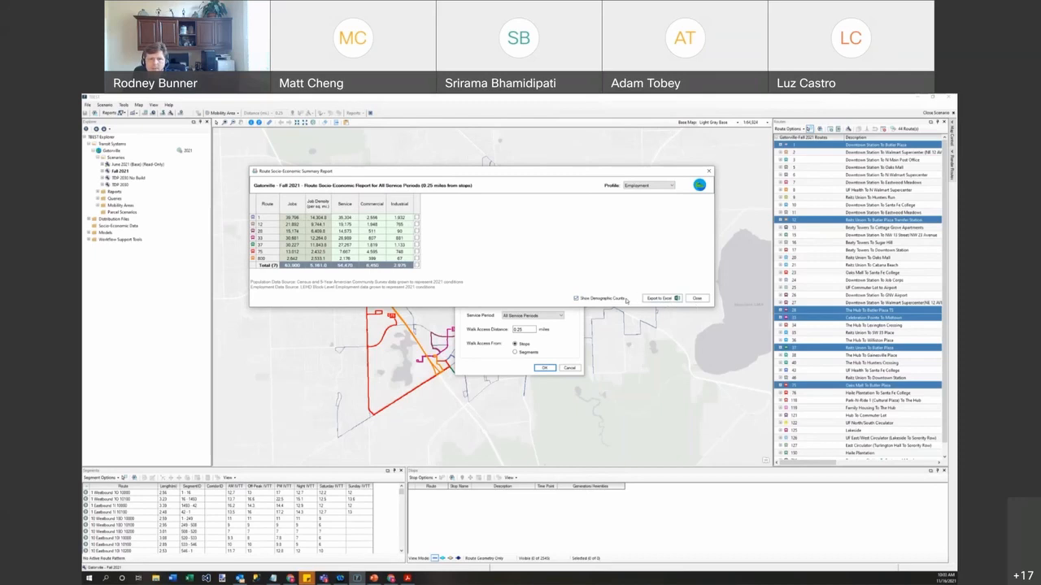
pyautogui.click(616, 300)
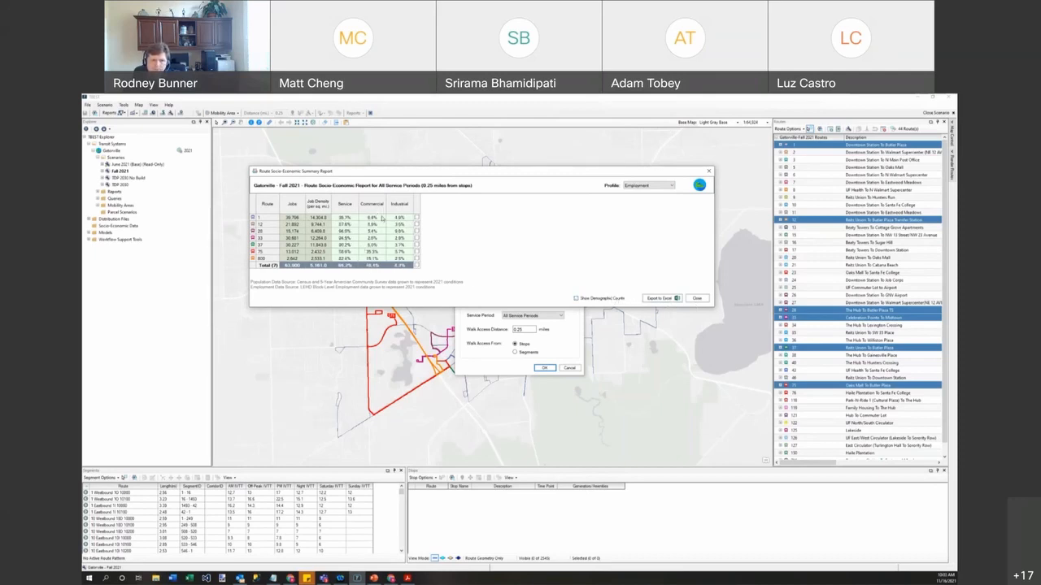
# Switch the report to the Title VI profile and enlarge the report window to fit all of its columns.
pyautogui.click(674, 185)
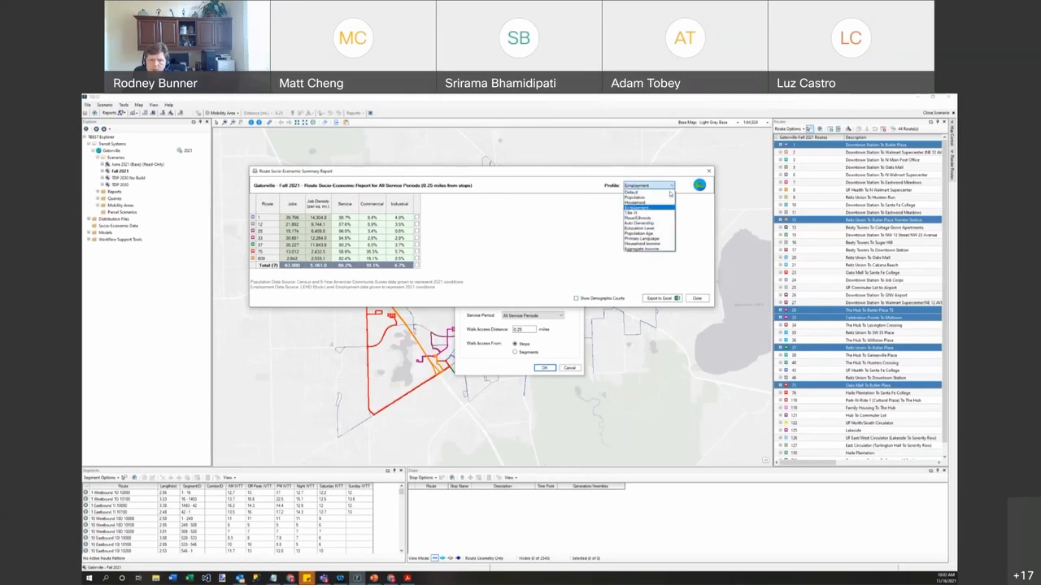
pyautogui.click(650, 213)
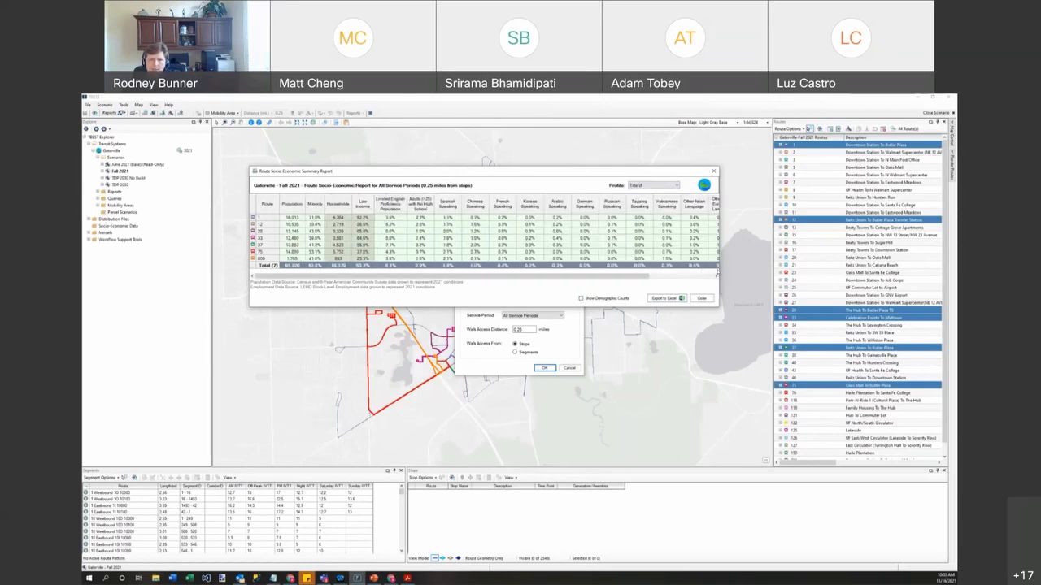
pyautogui.moveTo(718, 273); pyautogui.dragTo(811, 272)
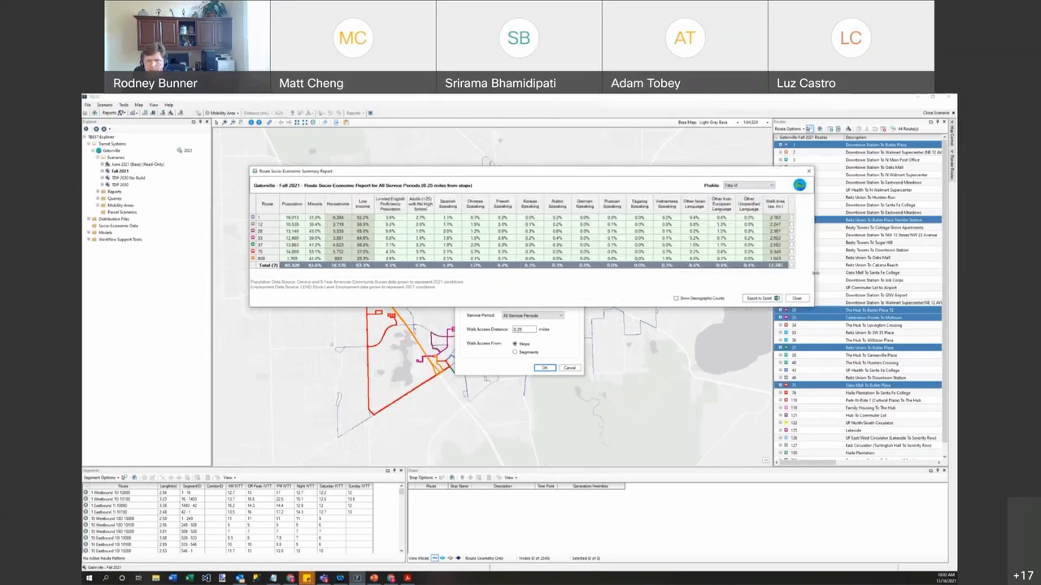
pyautogui.moveTo(606, 306); pyautogui.dragTo(606, 316)
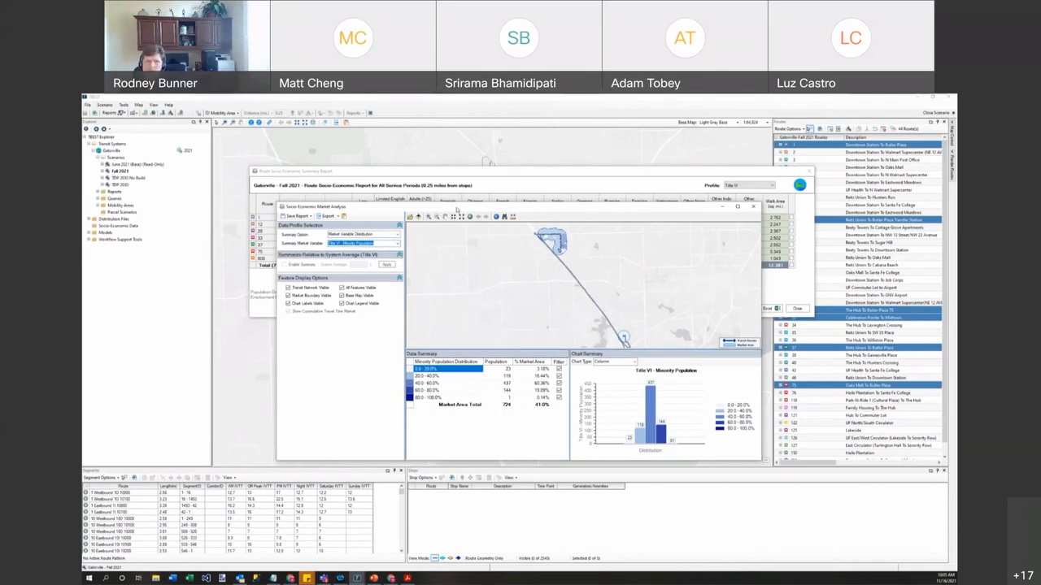
# View the single route's market analysis for Title VI low-income households and then LEP population, and close the analysis.
pyautogui.click(396, 243)
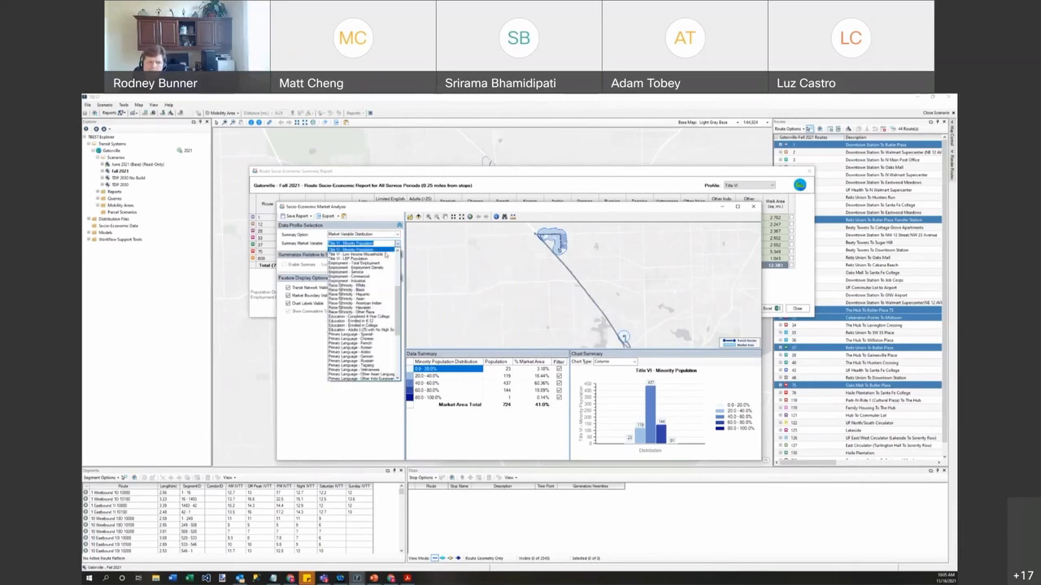
pyautogui.click(385, 256)
pyautogui.click(397, 243)
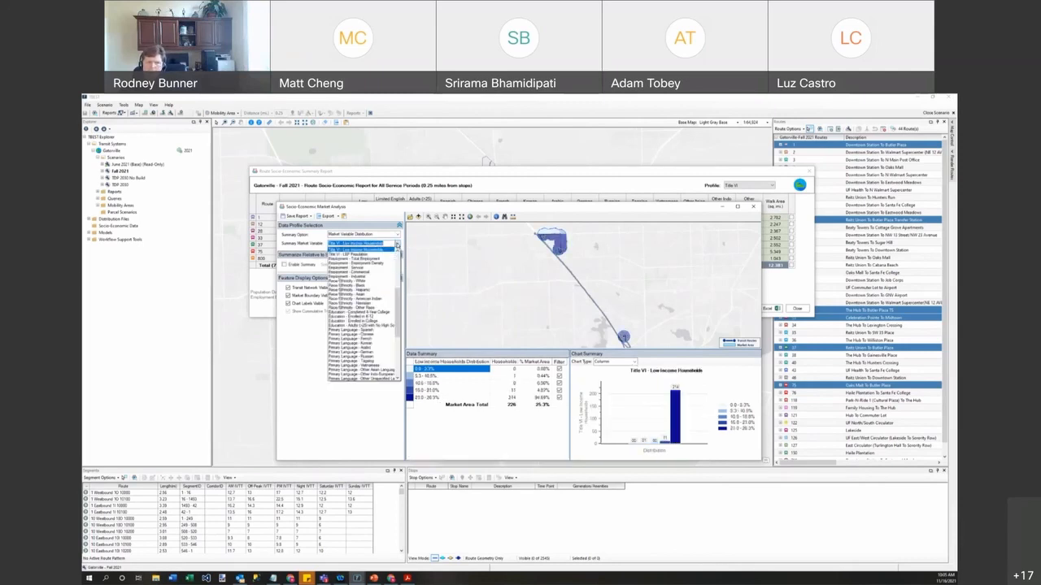
pyautogui.click(387, 254)
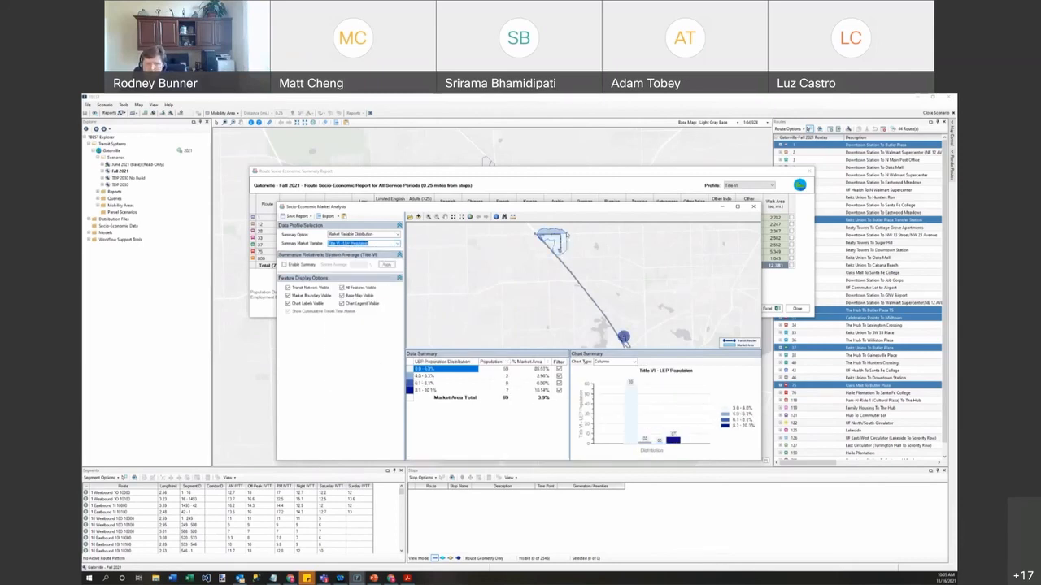
pyautogui.moveTo(495, 207); pyautogui.dragTo(435, 199)
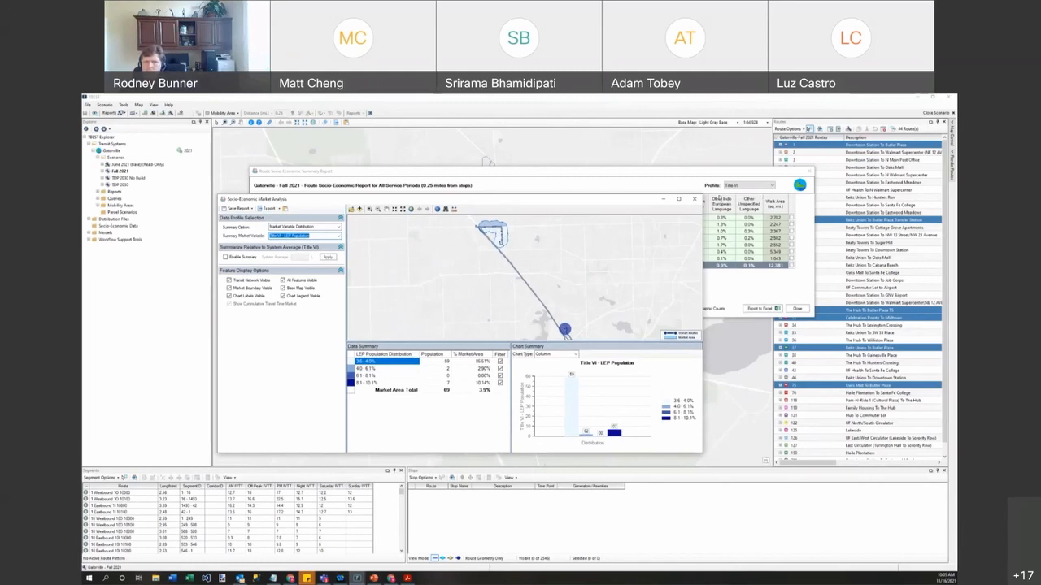
pyautogui.click(698, 199)
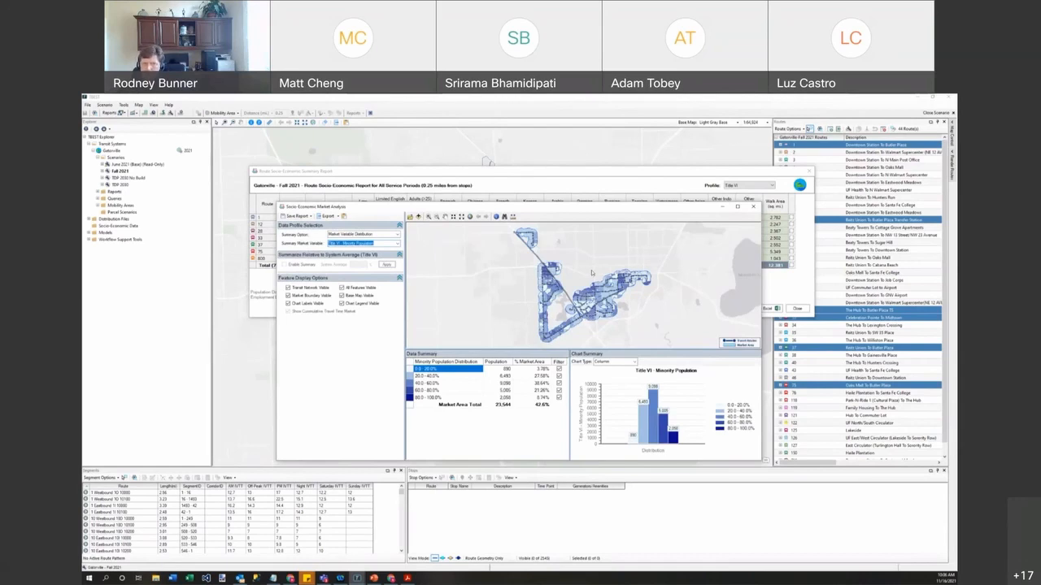
# Review the minority population market analysis for all selected routes and its export options, and then close the analysis, summary report and report options.
pyautogui.moveTo(609, 213); pyautogui.dragTo(700, 301)
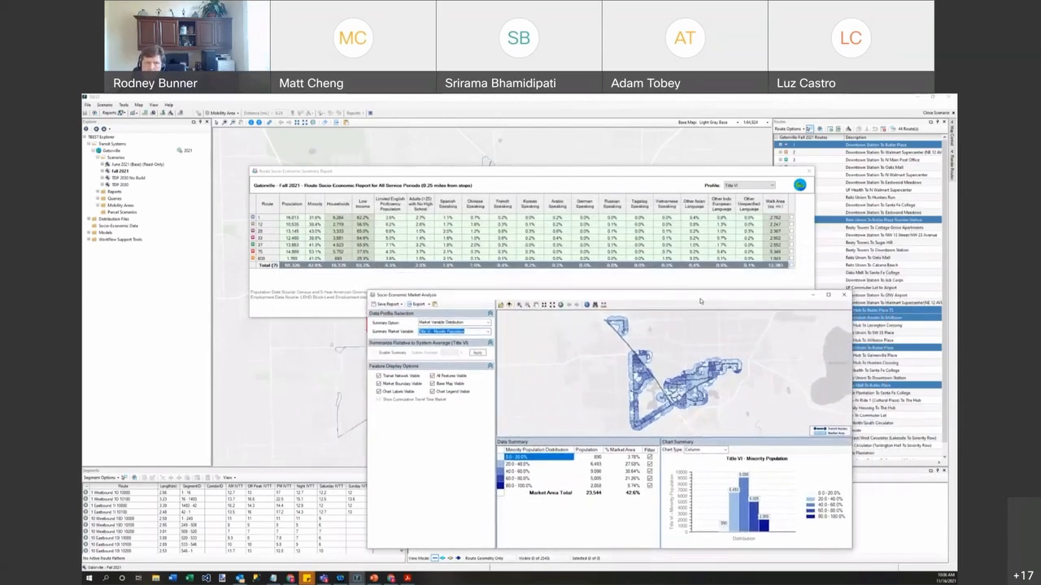
pyautogui.moveTo(700, 298); pyautogui.dragTo(665, 215)
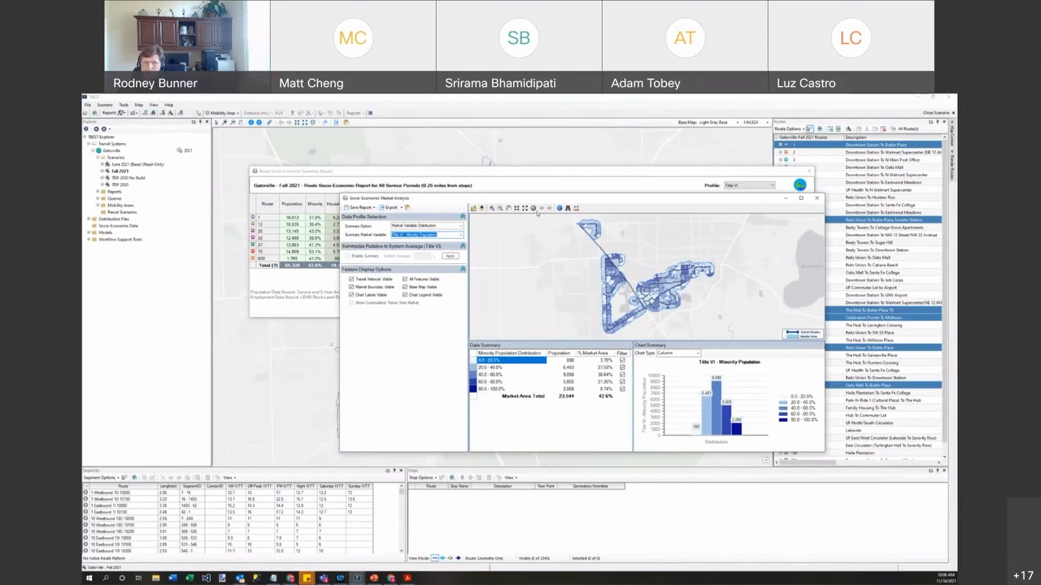
pyautogui.click(404, 208)
pyautogui.click(461, 199)
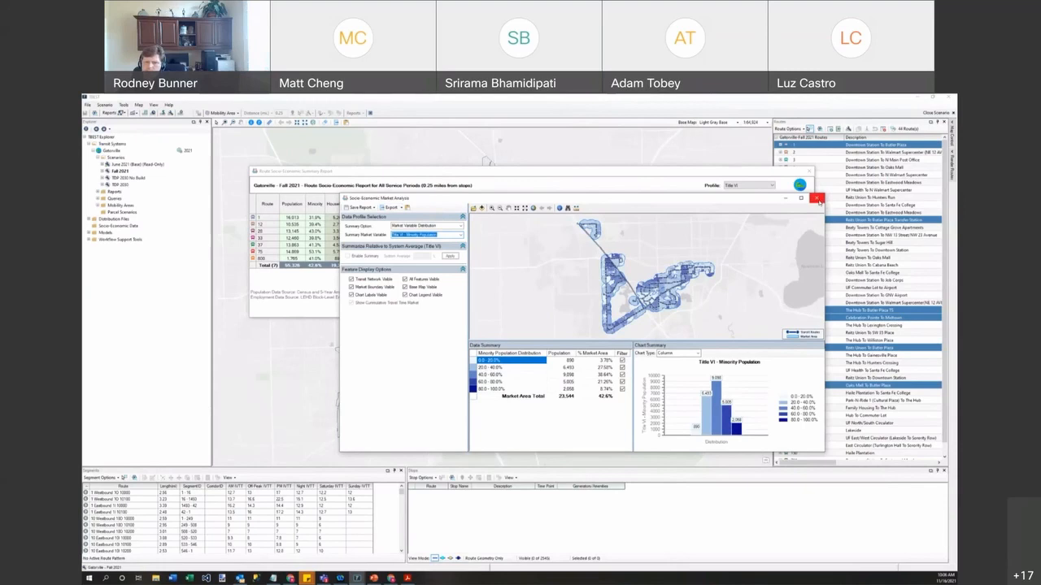
pyautogui.click(819, 199)
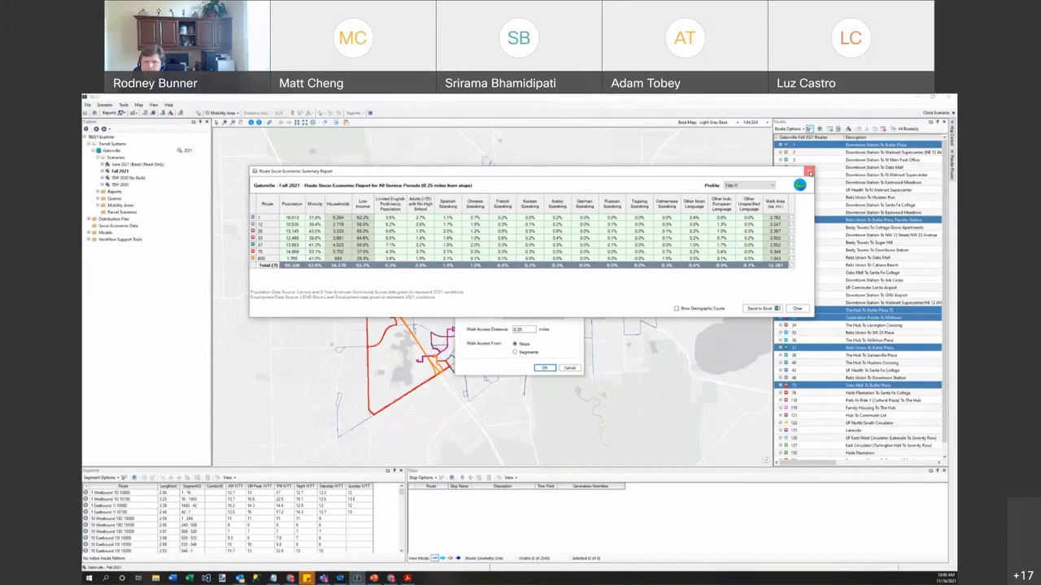
pyautogui.click(809, 173)
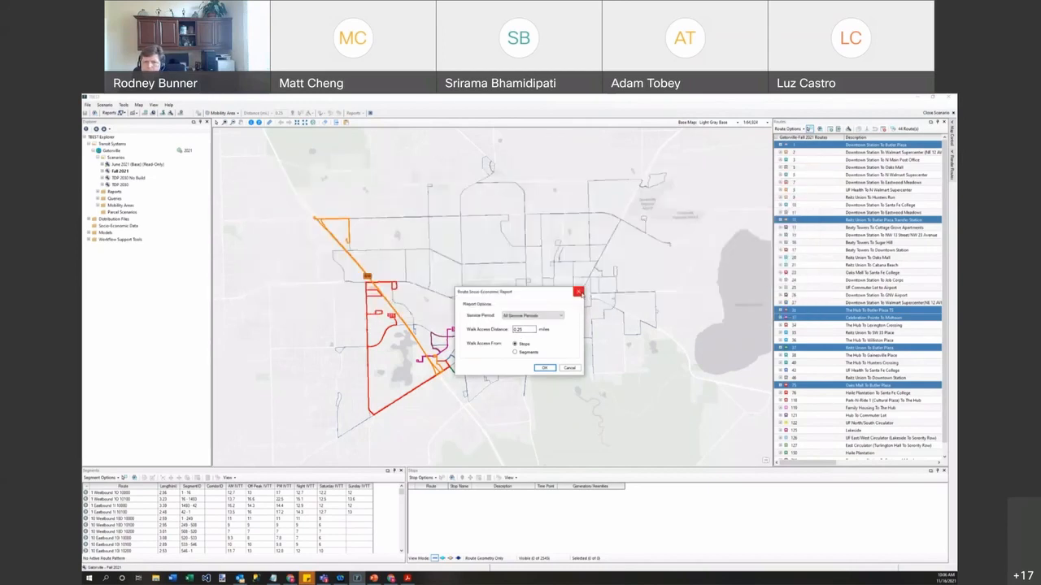
pyautogui.click(579, 292)
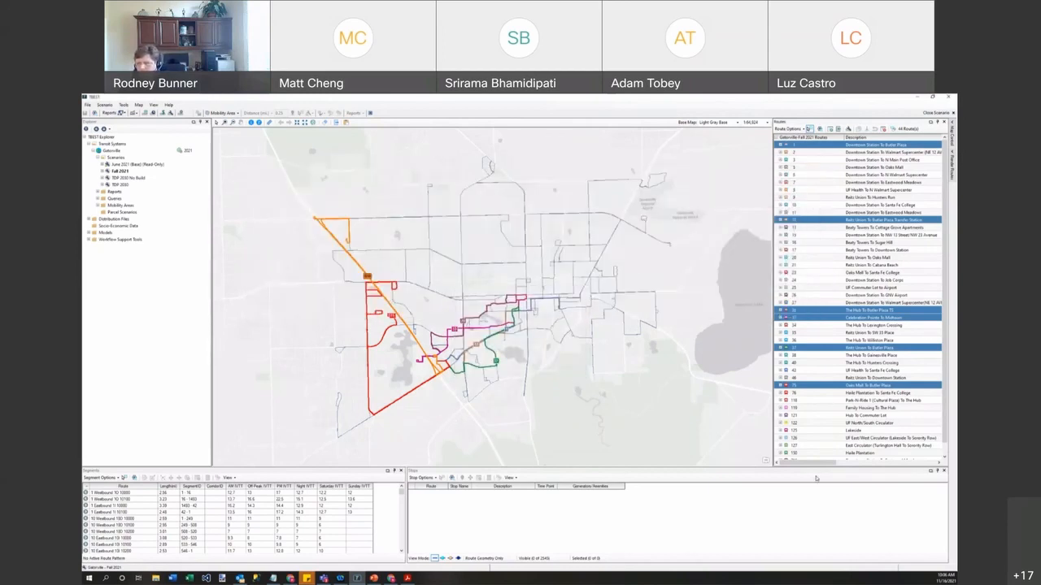